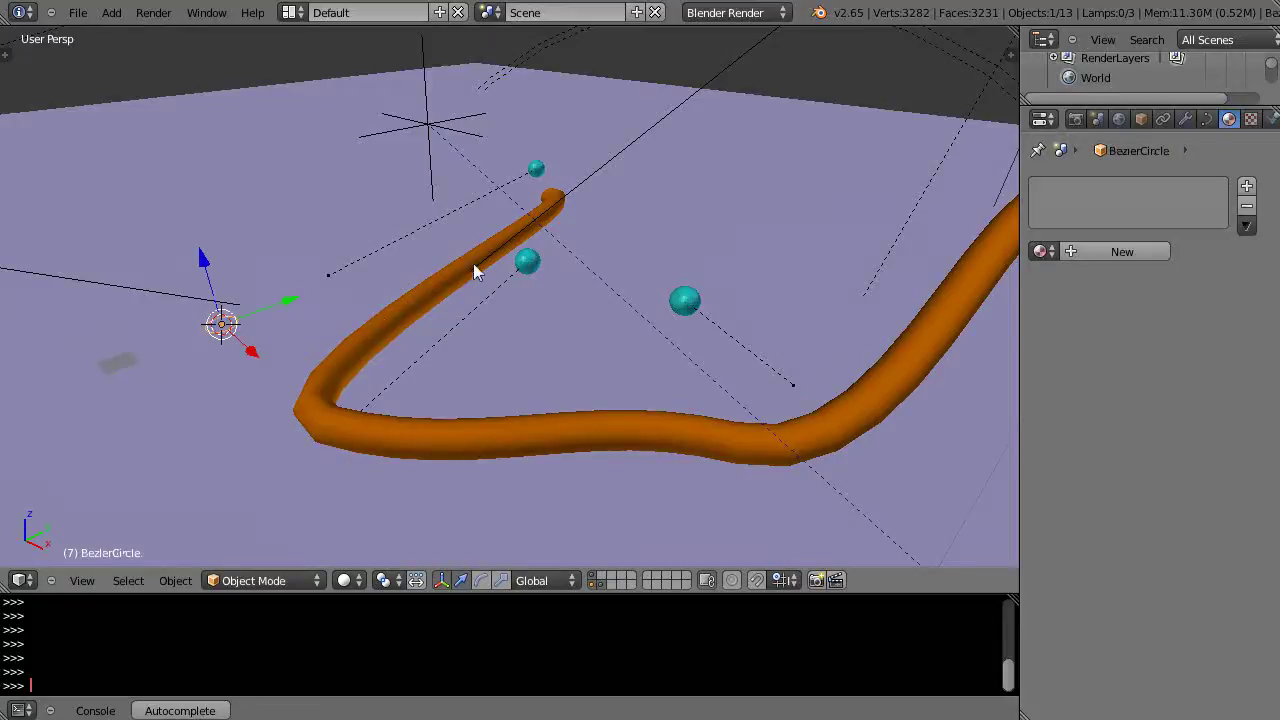
Delete the faint leftover Plane.002 object, leaving 12 objects in the scene
right_click(116, 374)
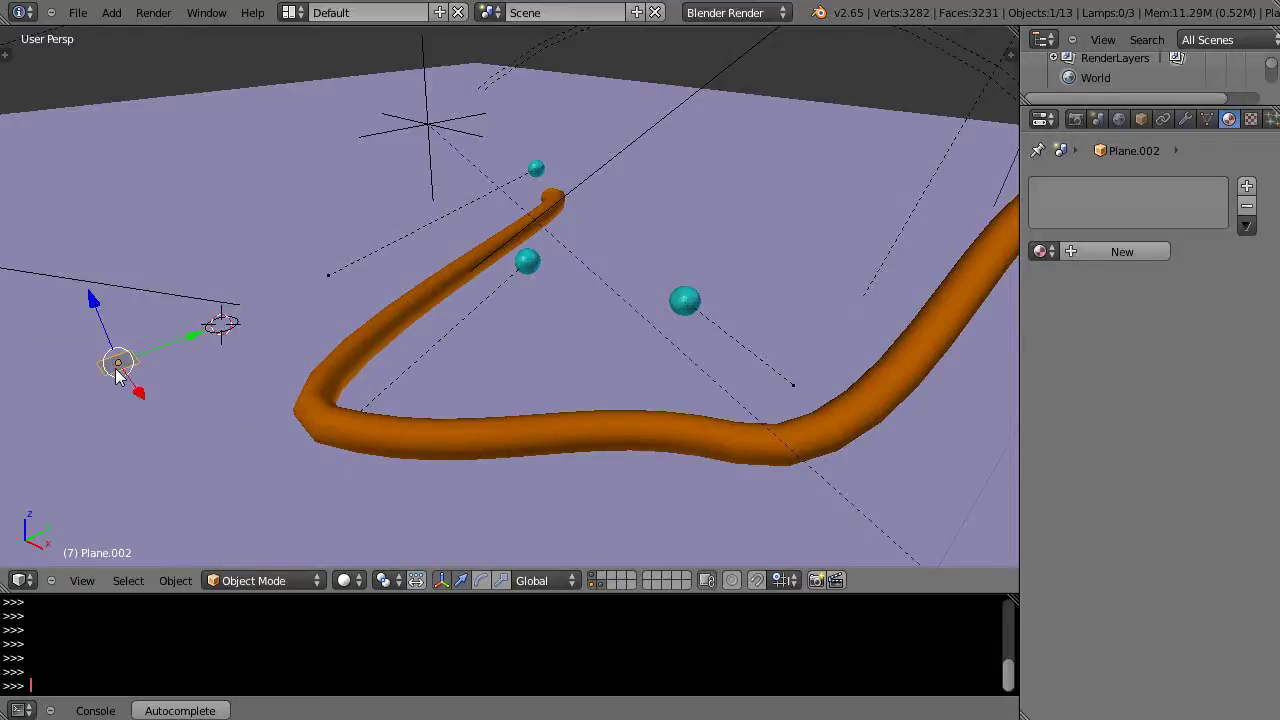
key(x)
click(115, 370)
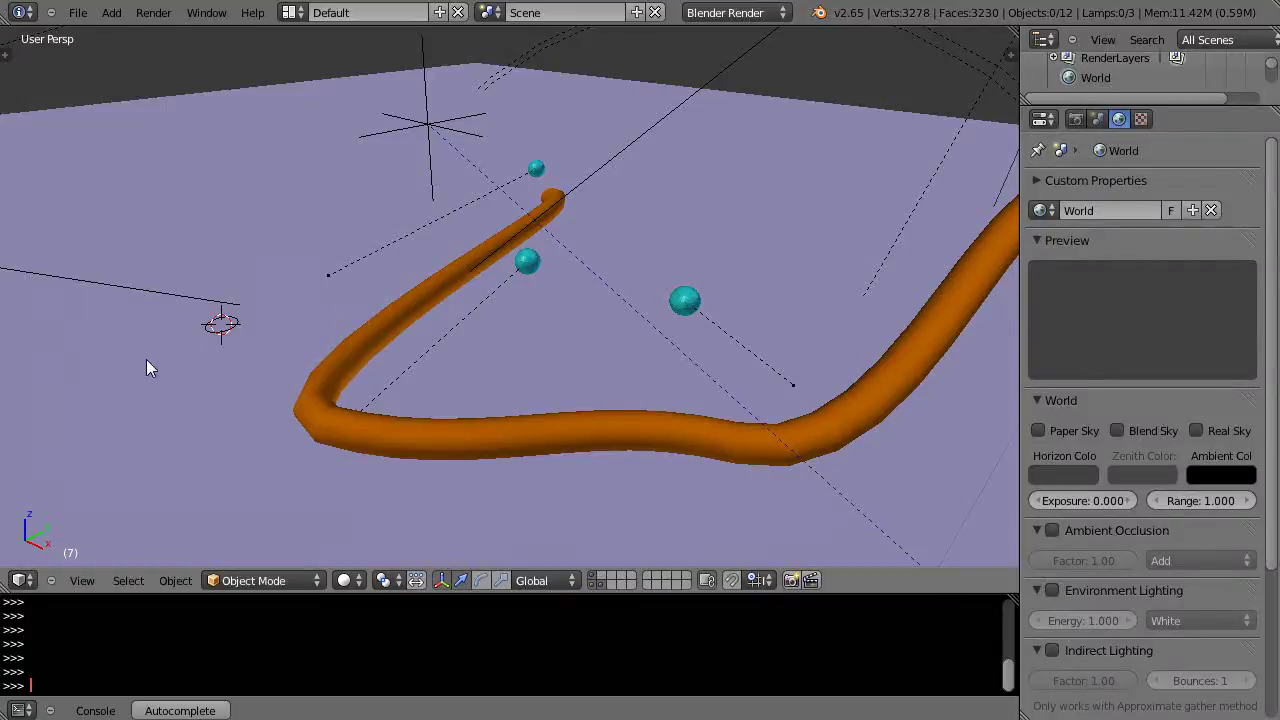
key(shift+a)
Add BezierCircle.001 at the 3D cursor, nudge it along Y, and view it in Top Ortho
mouse_move(146, 360)
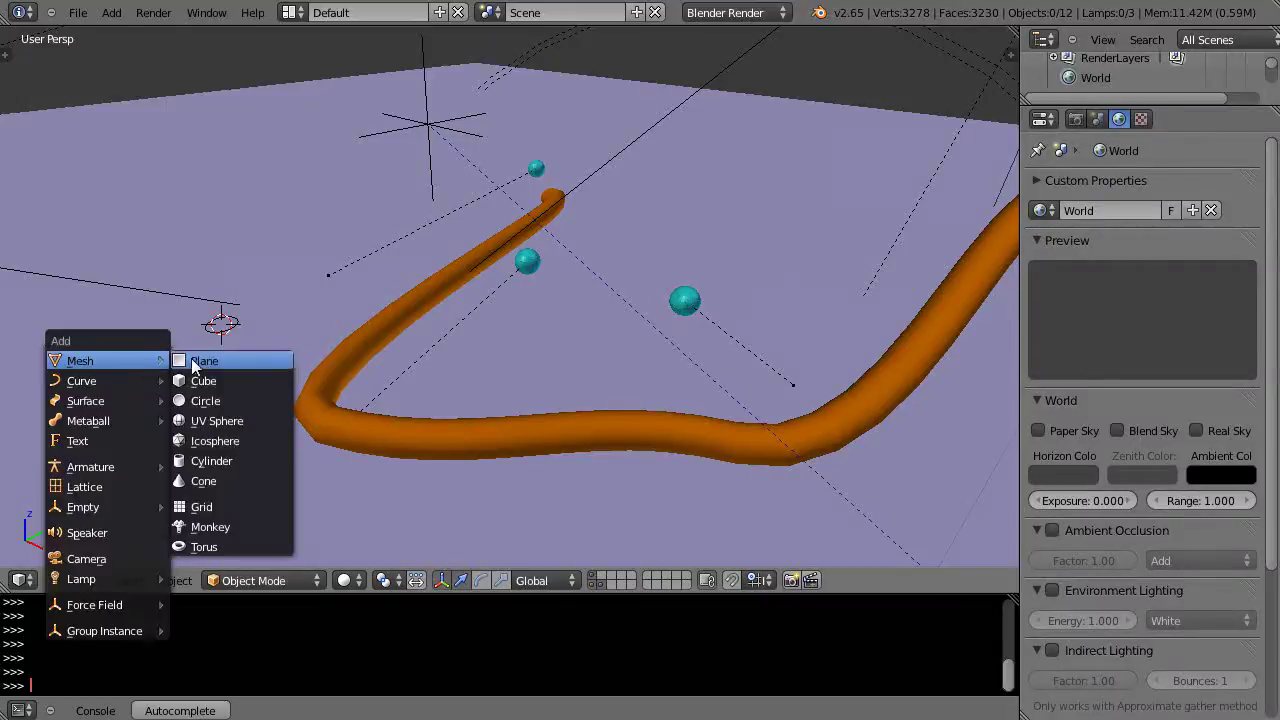
mouse_move(103, 375)
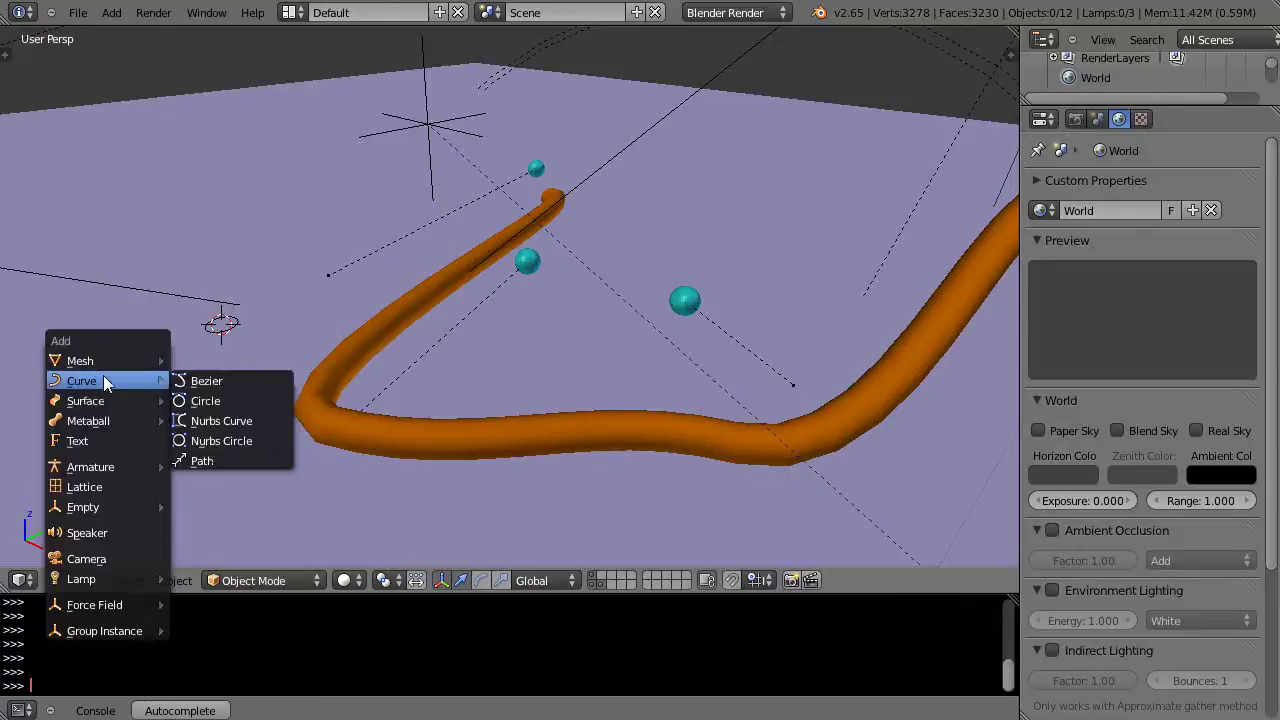
click(220, 402)
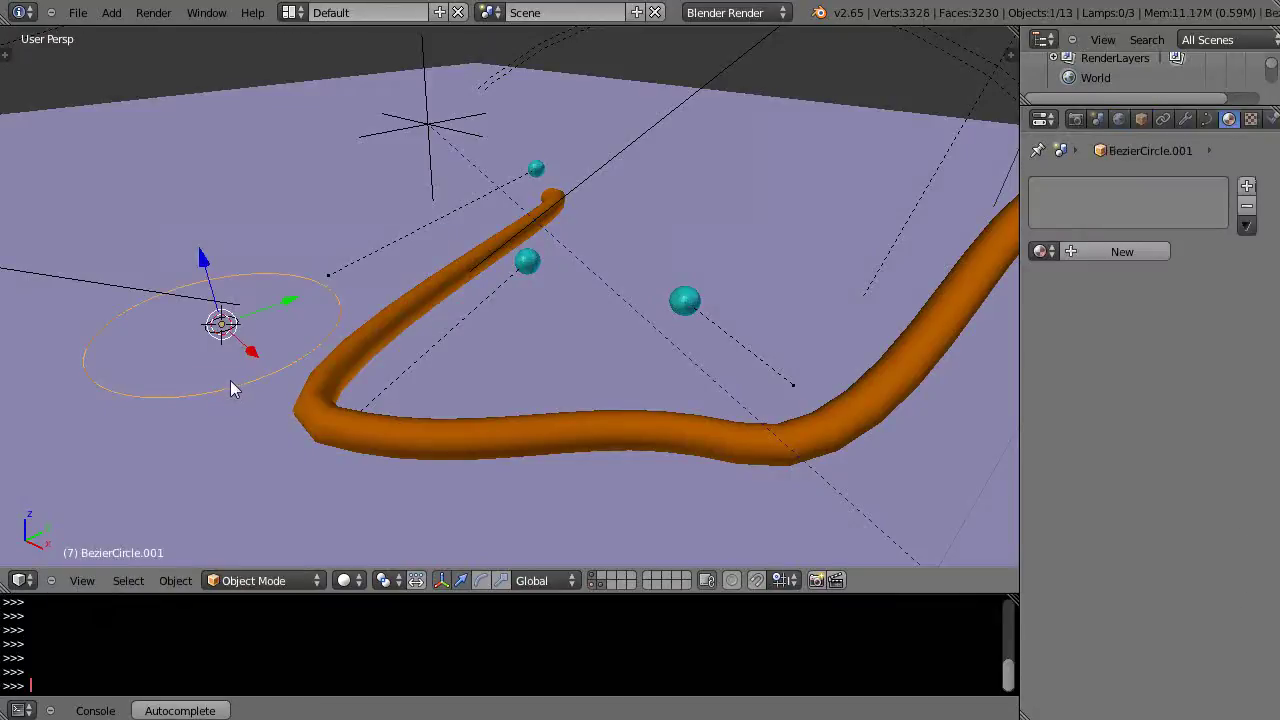
scroll(288, 350, down, 3)
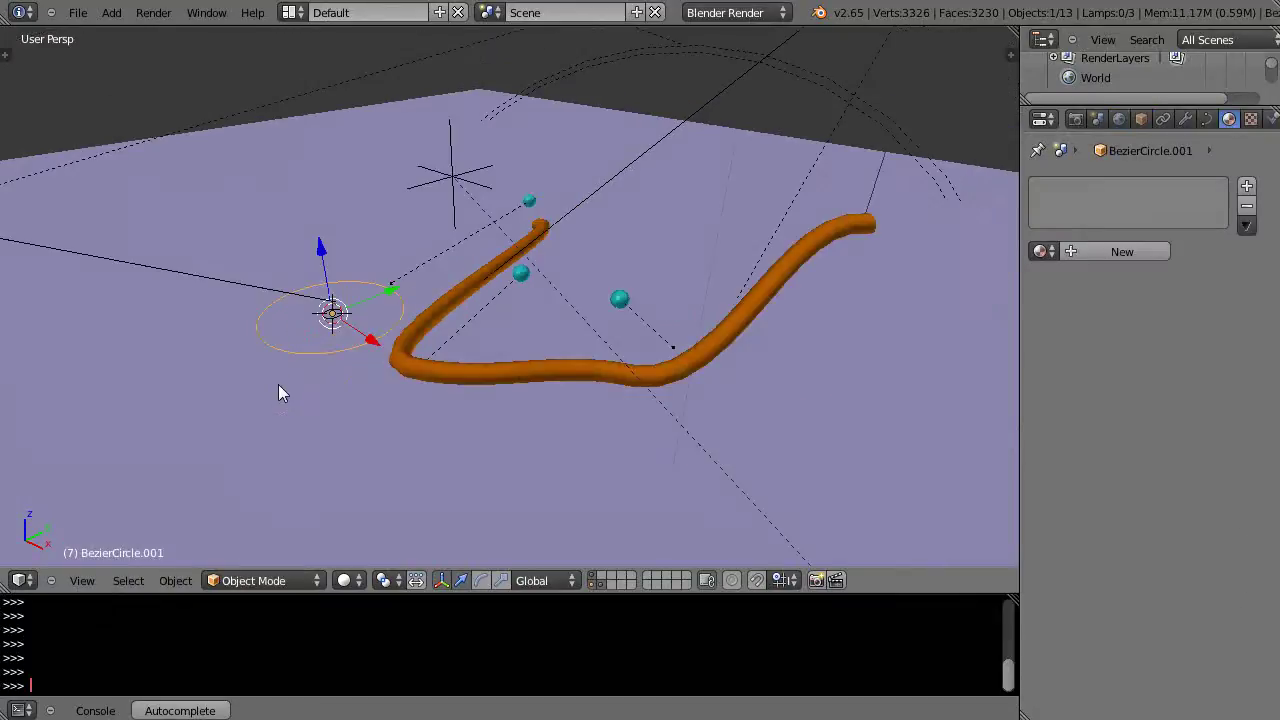
key(KP_Decimal)
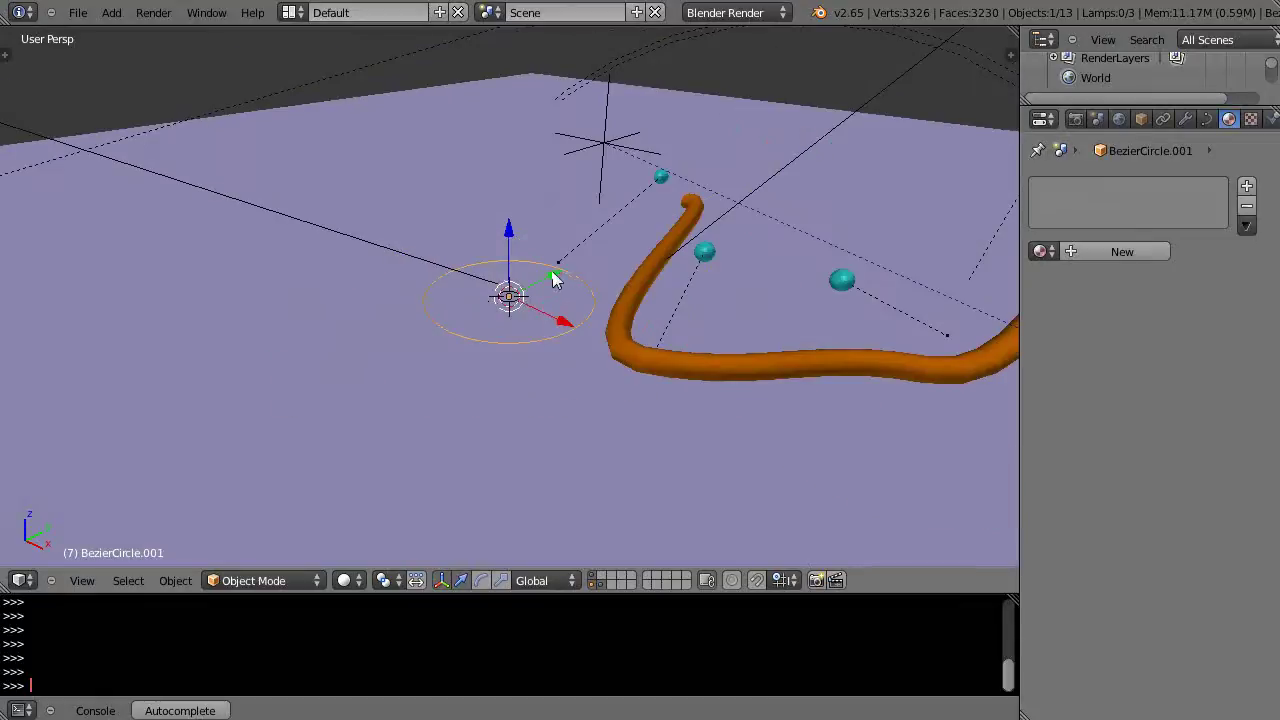
drag(555, 280, 410, 362)
middle_drag(406, 466, 509, 391)
key(KP_7)
scroll(467, 315, up, 3)
In Edit Mode, move the right handle's top end point within the XY plane
key(Tab)
scroll(540, 320, up, 3)
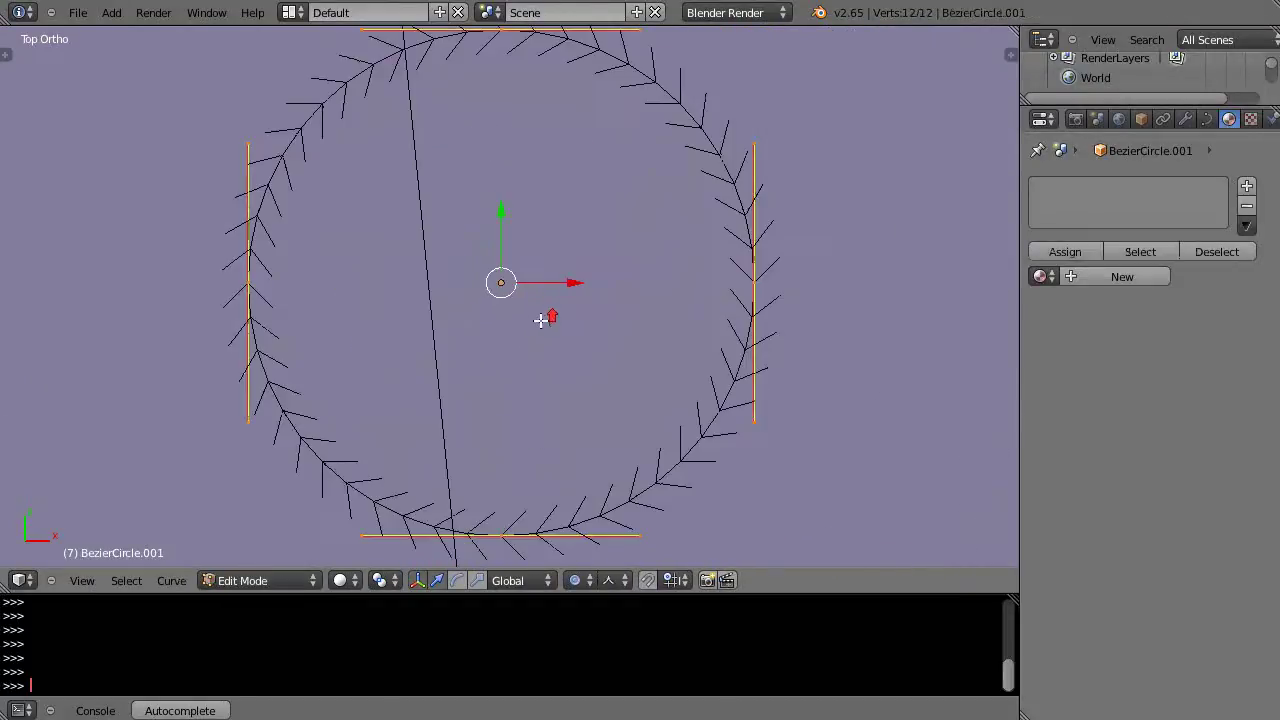
scroll(540, 320, down, 4)
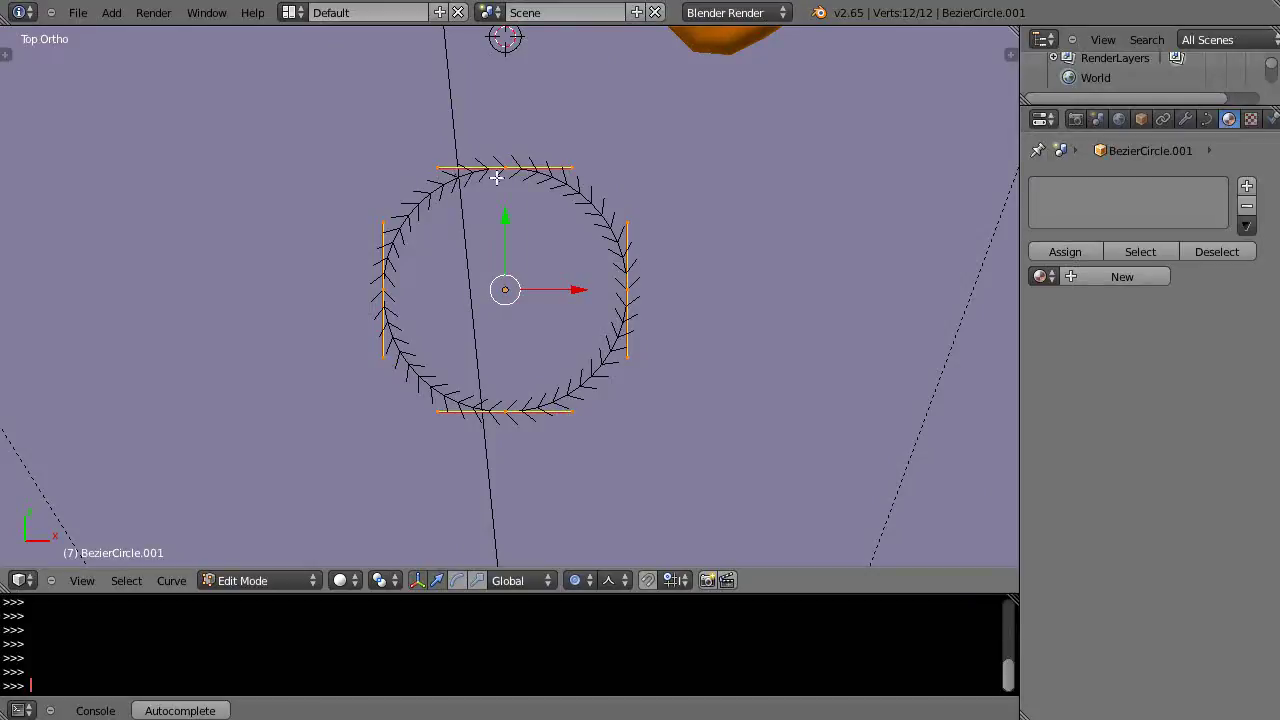
right_click(627, 222)
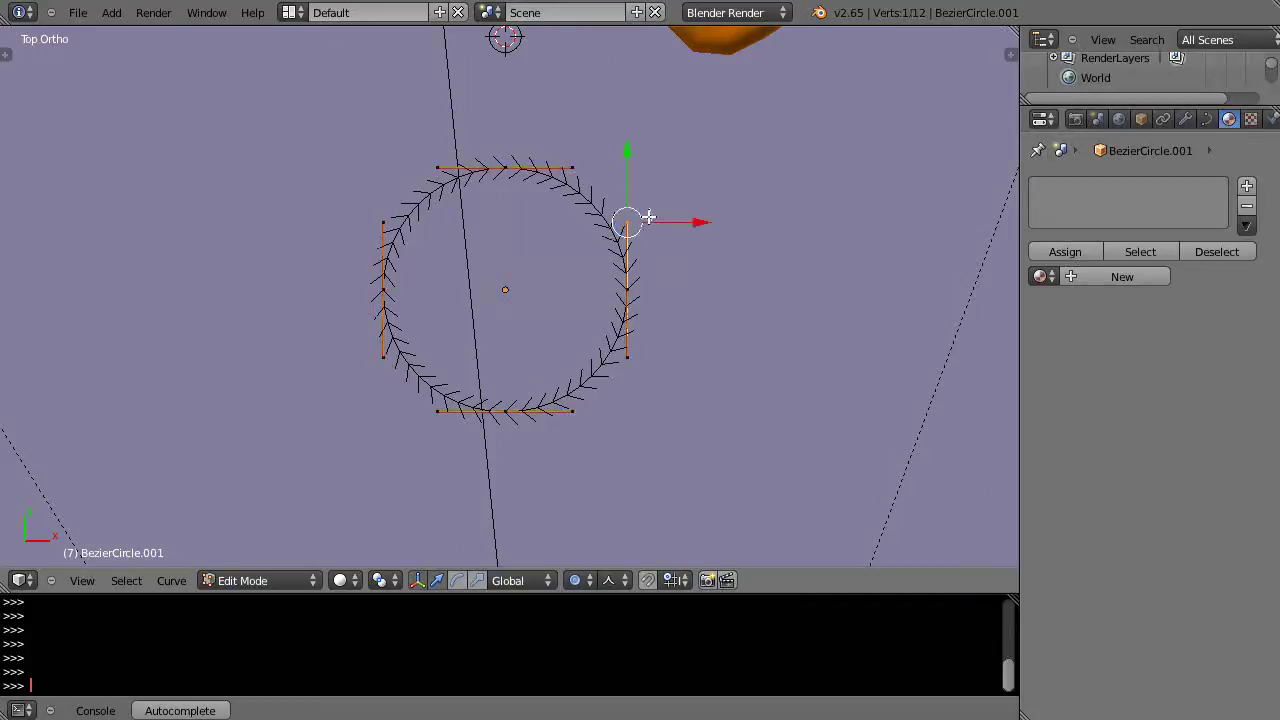
key(g)
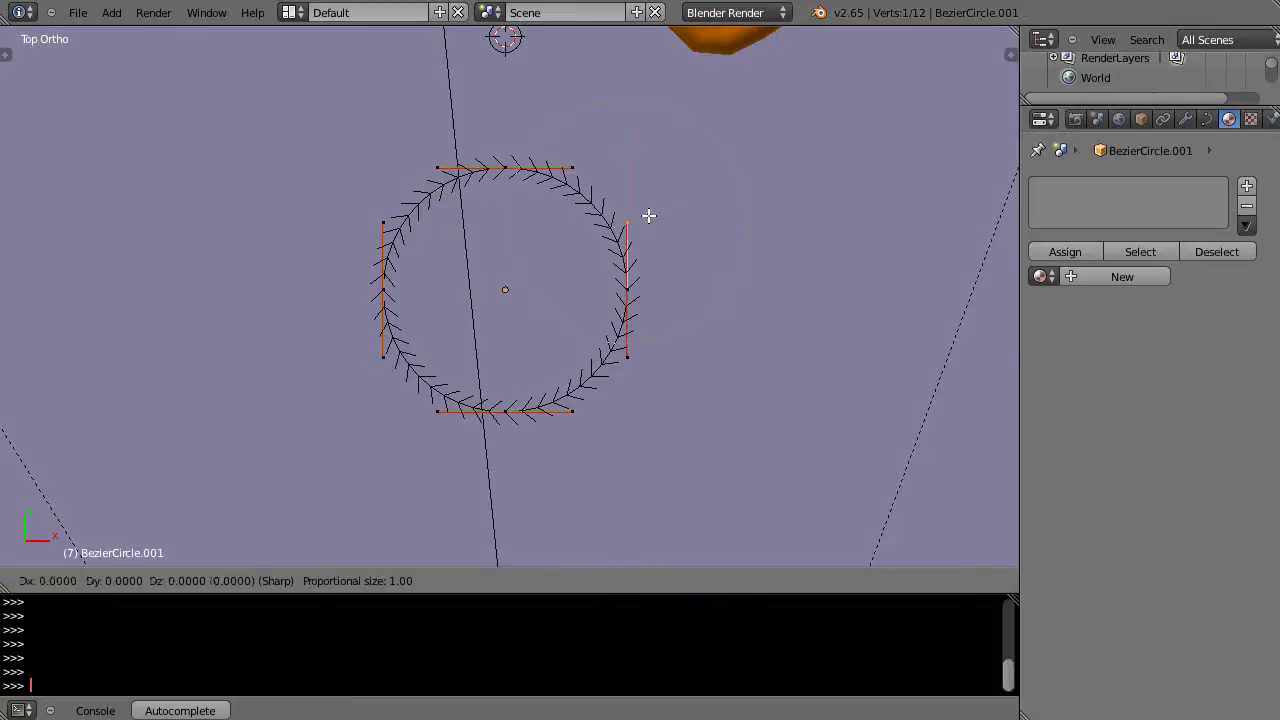
key(shift+z)
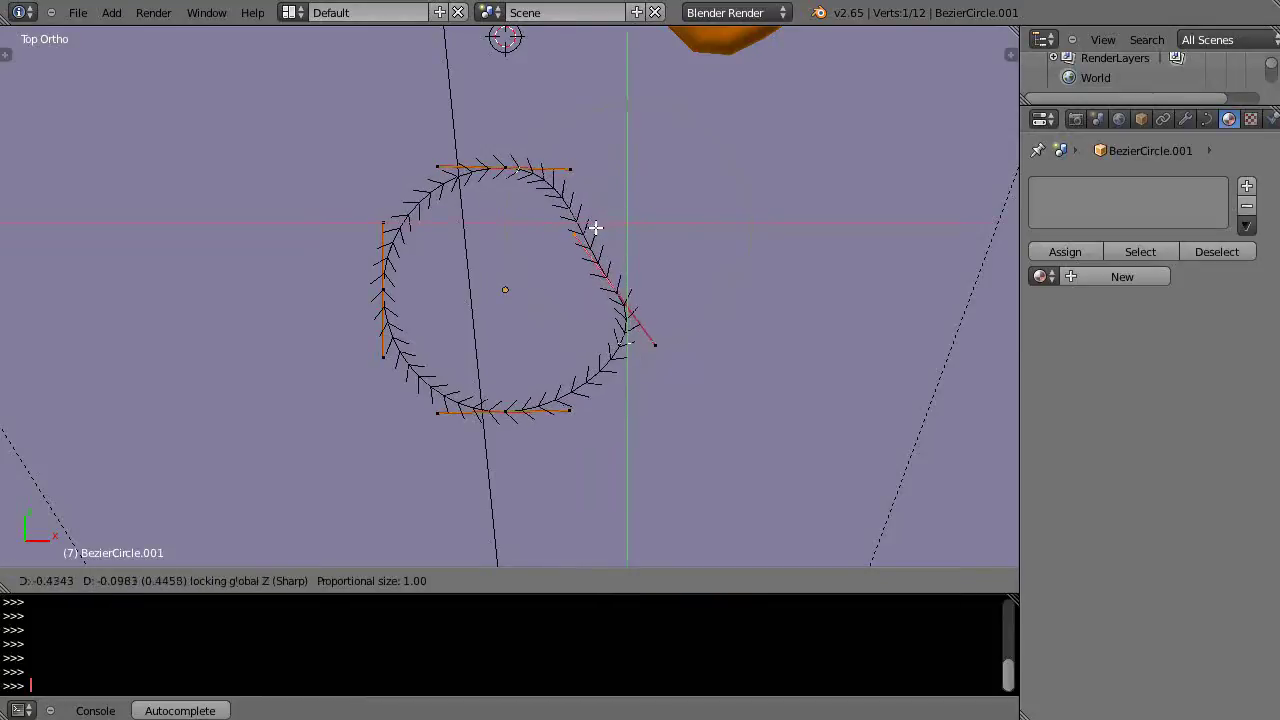
click(607, 221)
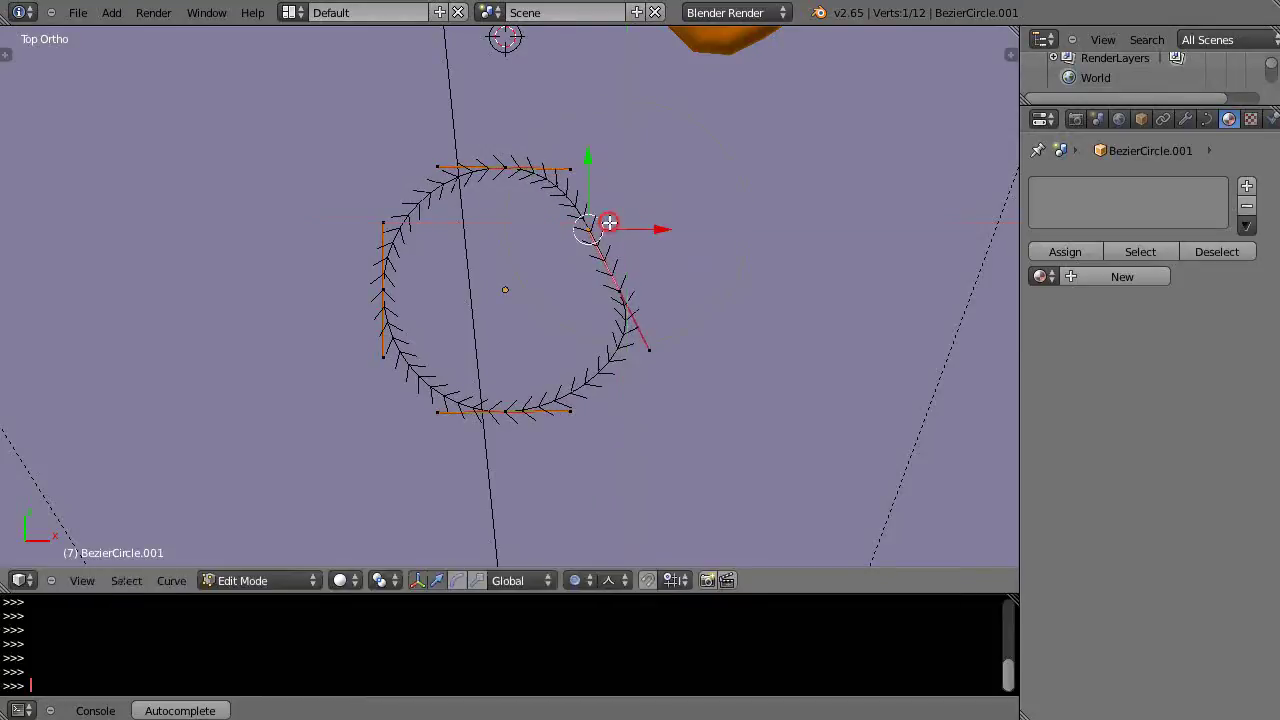
Reposition the top handle's right and left end points flat in the XY plane
right_click(571, 172)
key(g)
key(shift+z)
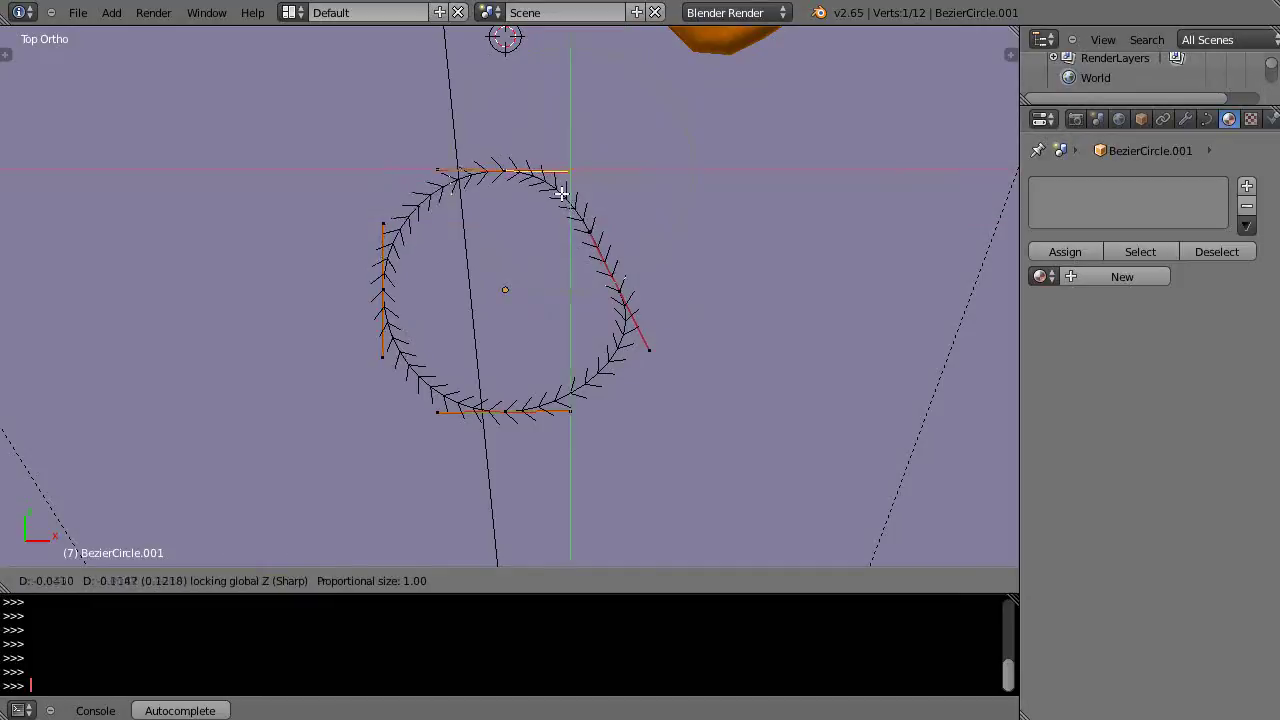
click(577, 168)
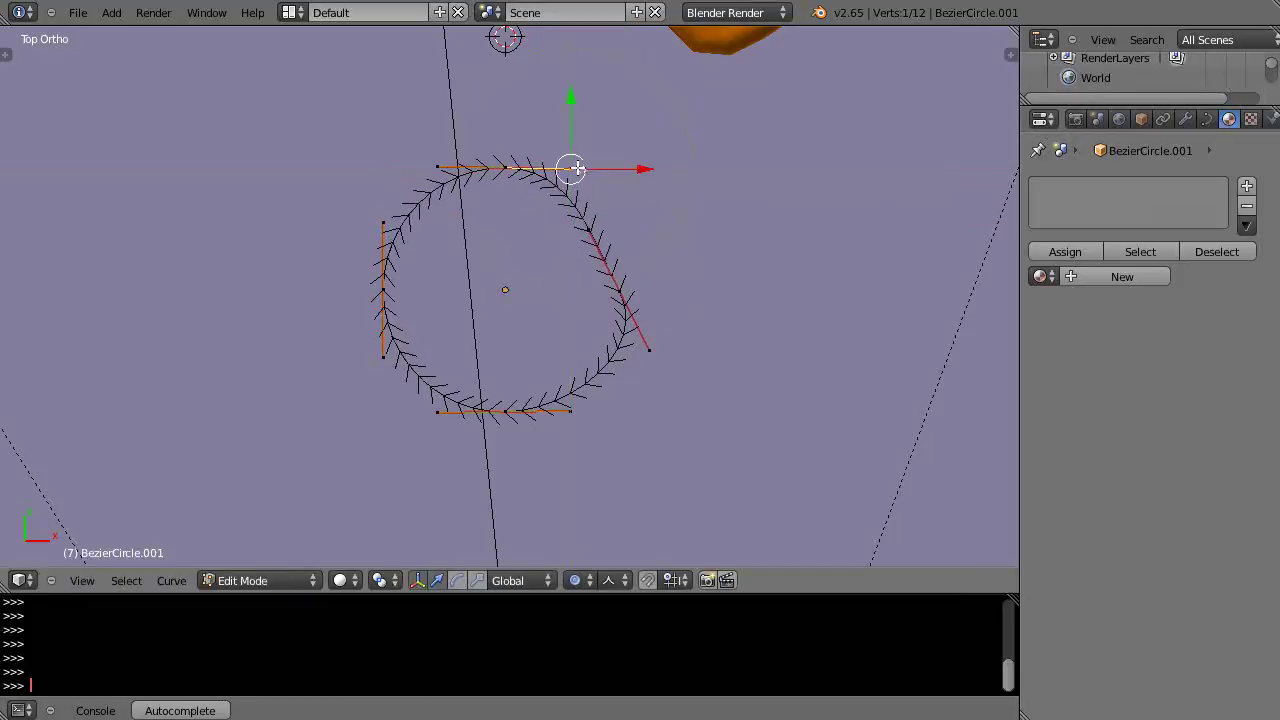
key(g)
key(shift+z)
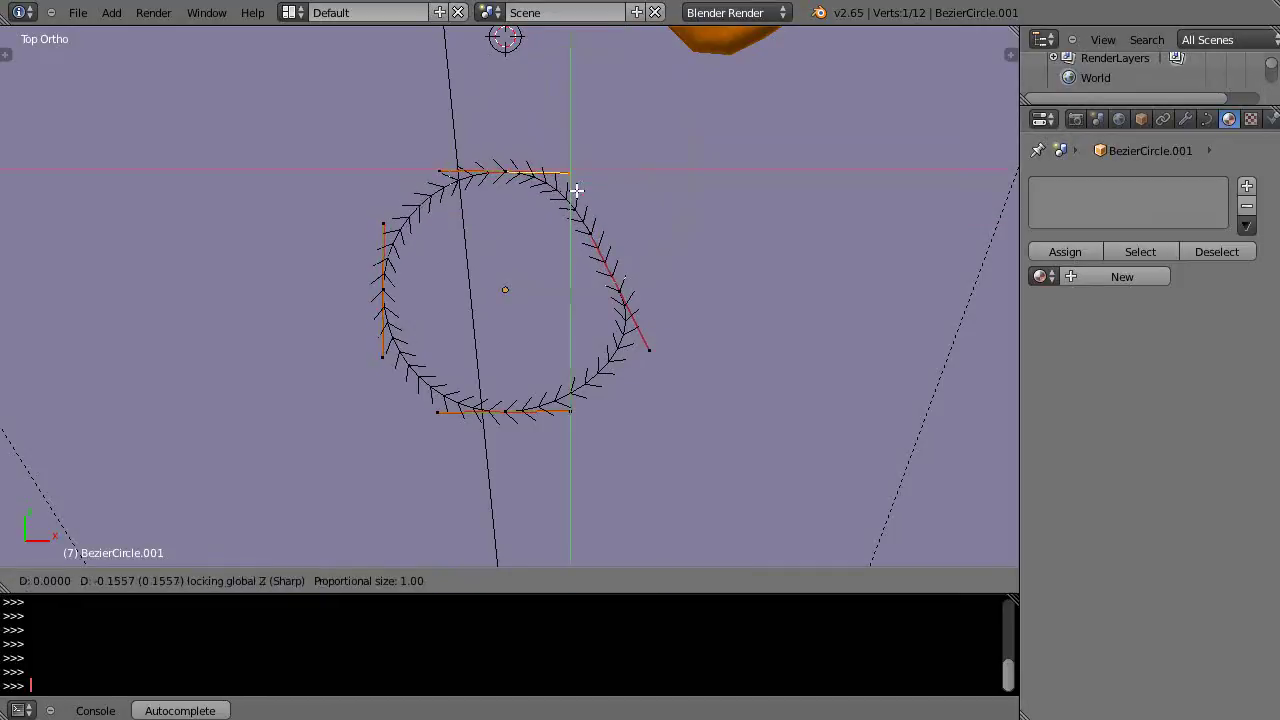
click(587, 170)
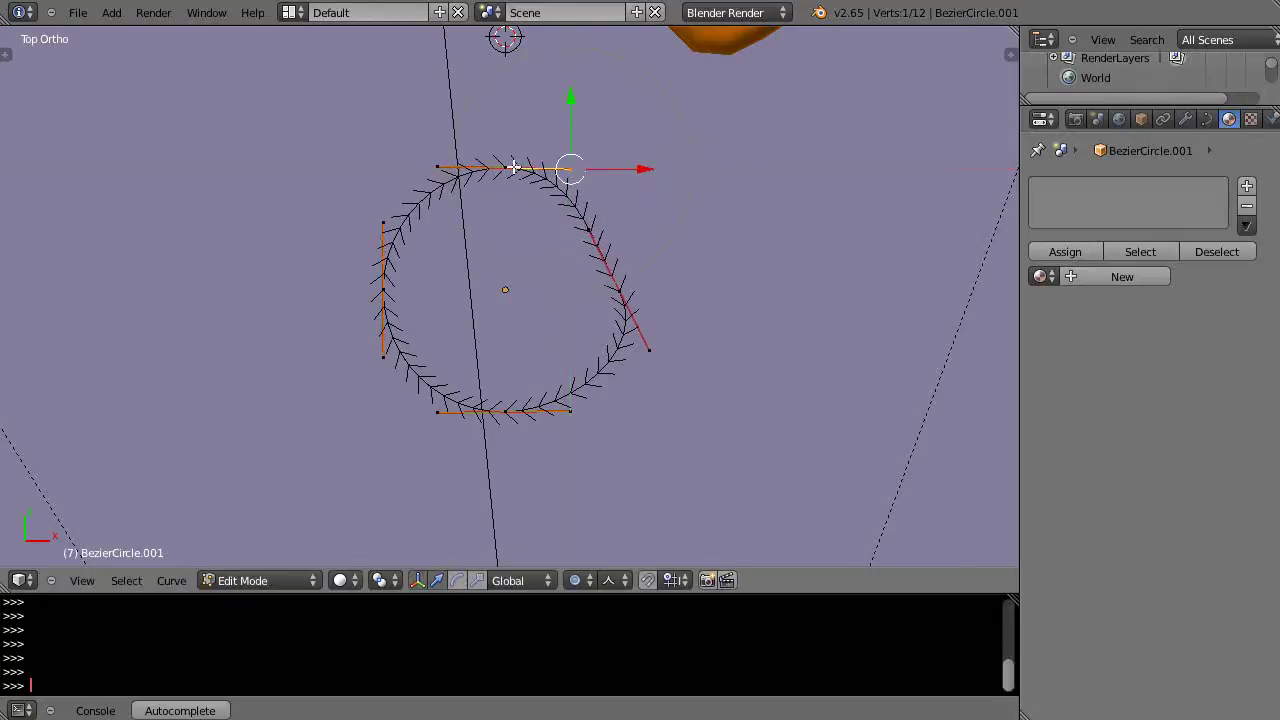
right_click(436, 168)
key(g)
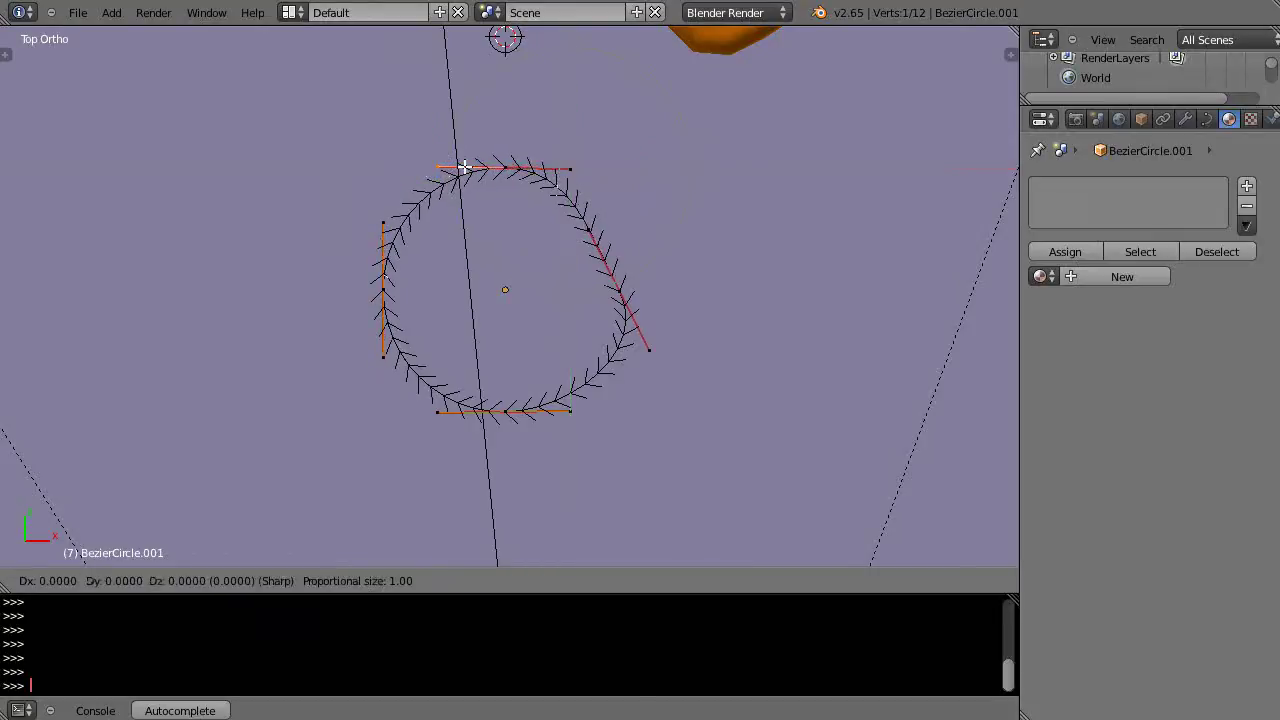
key(shift+z)
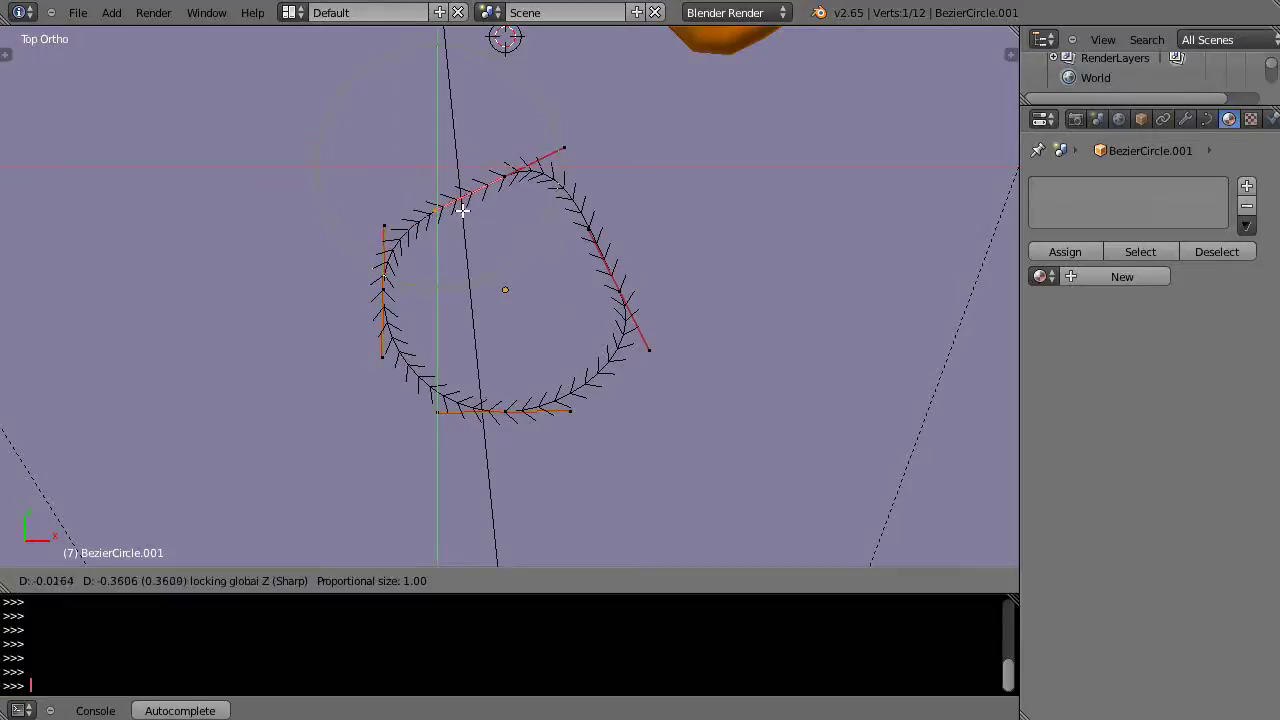
click(460, 208)
Pull the left segment's lower point and the bottom-right handle point inward, kept flat
right_click(381, 354)
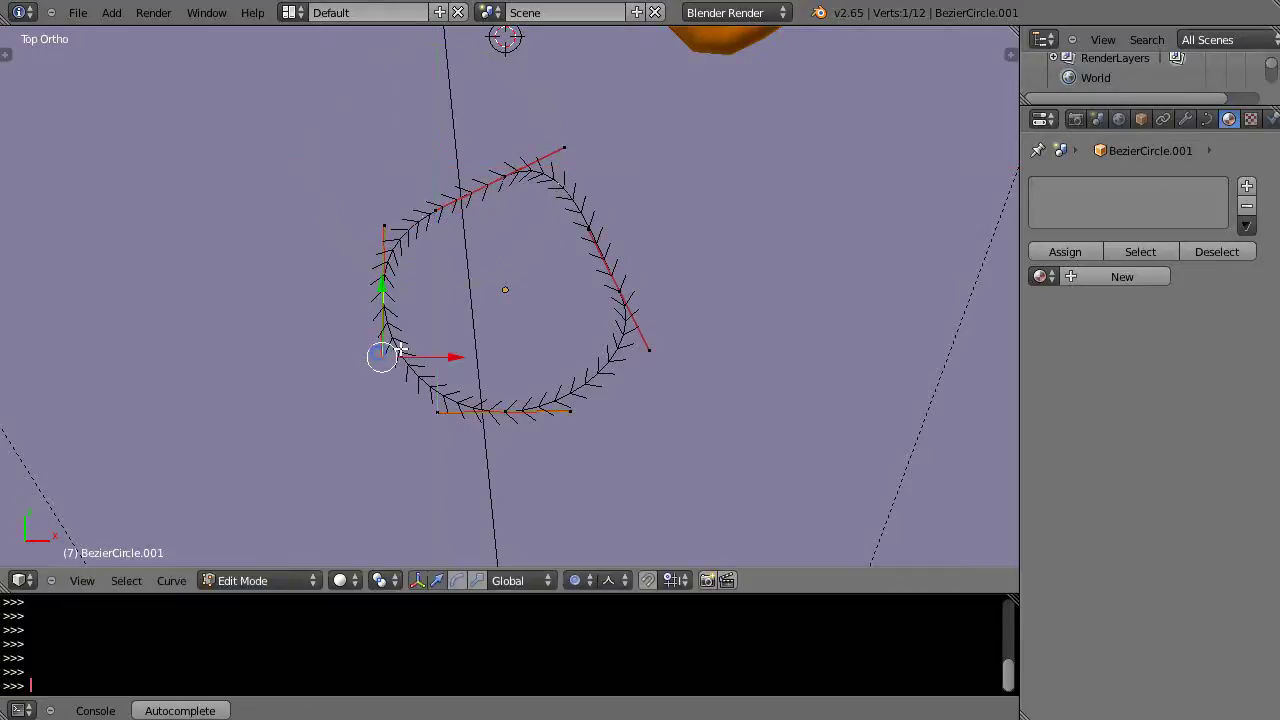
key(g)
key(z)
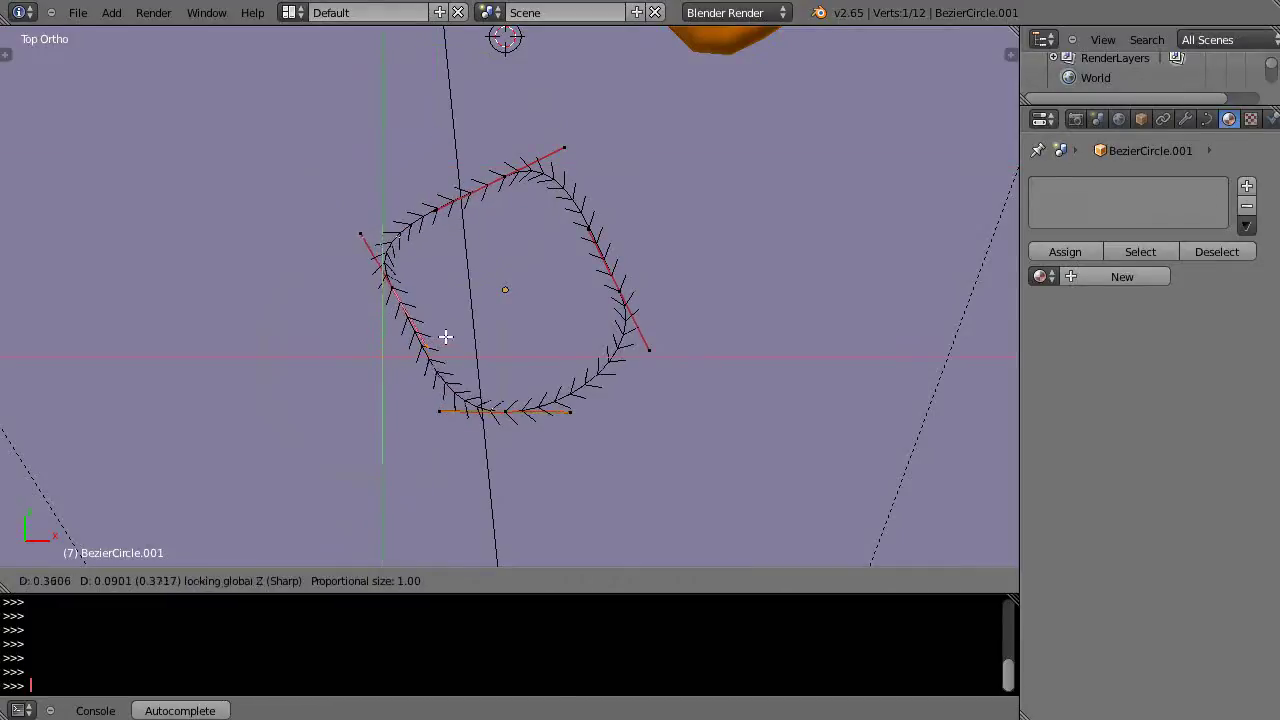
click(437, 343)
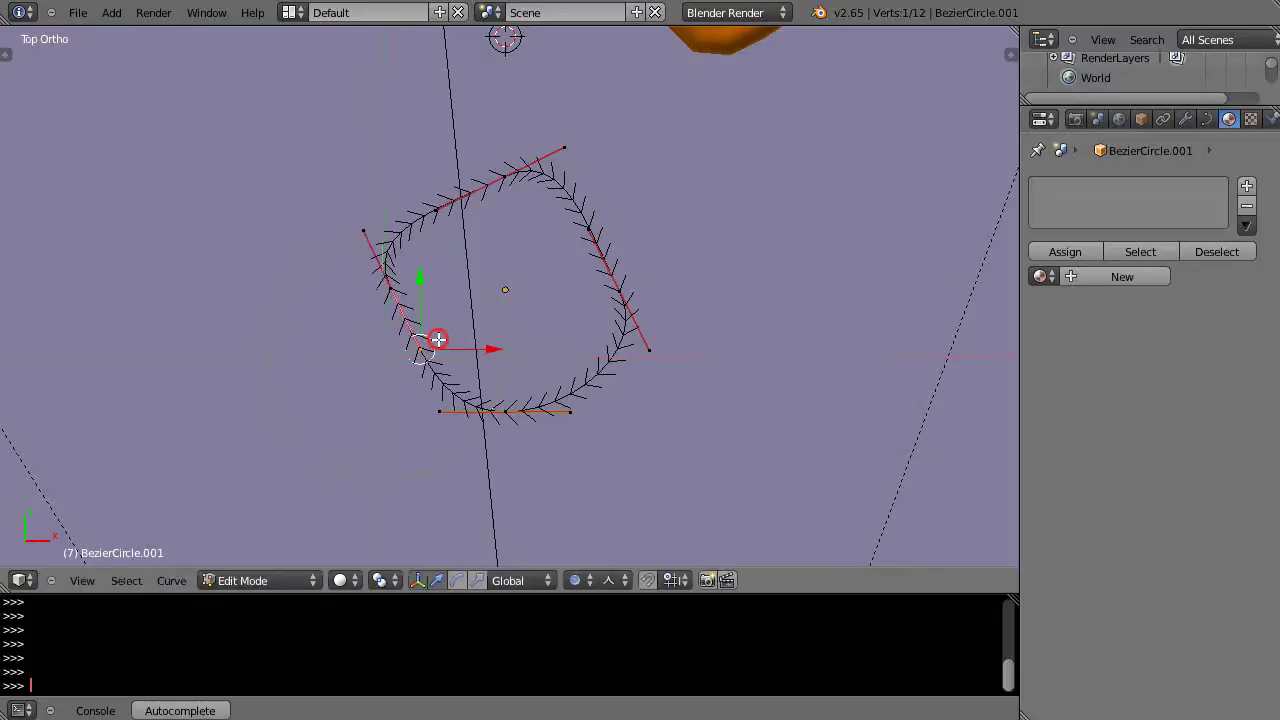
right_click(570, 412)
key(g)
key(z)
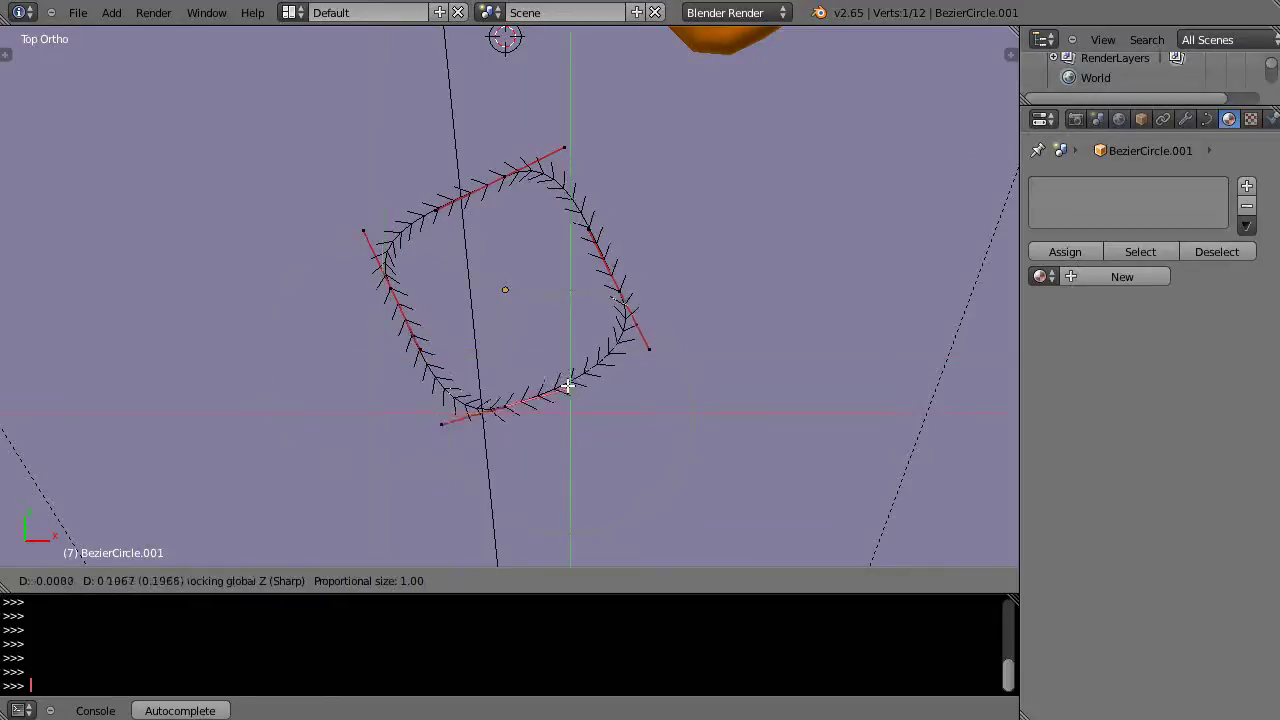
click(564, 378)
Select the top control point together with its handles
scroll(548, 377, up, 4)
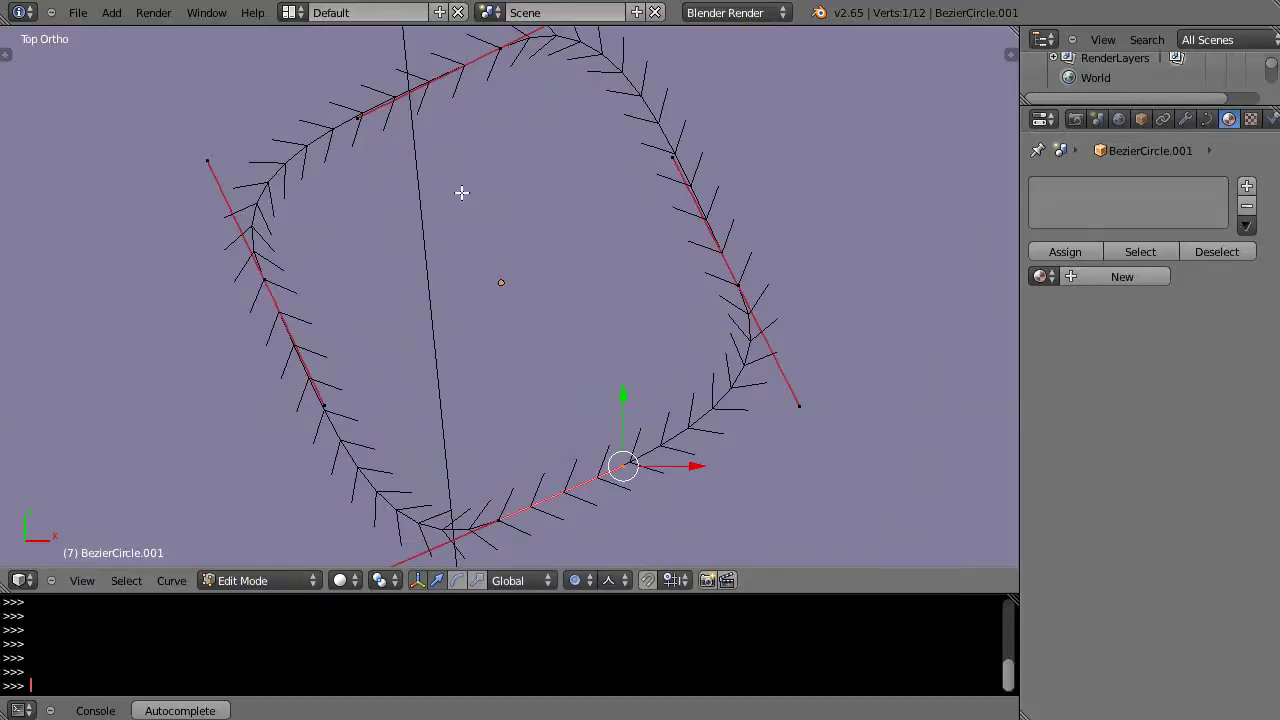
scroll(461, 192, down, 2)
right_click(497, 126)
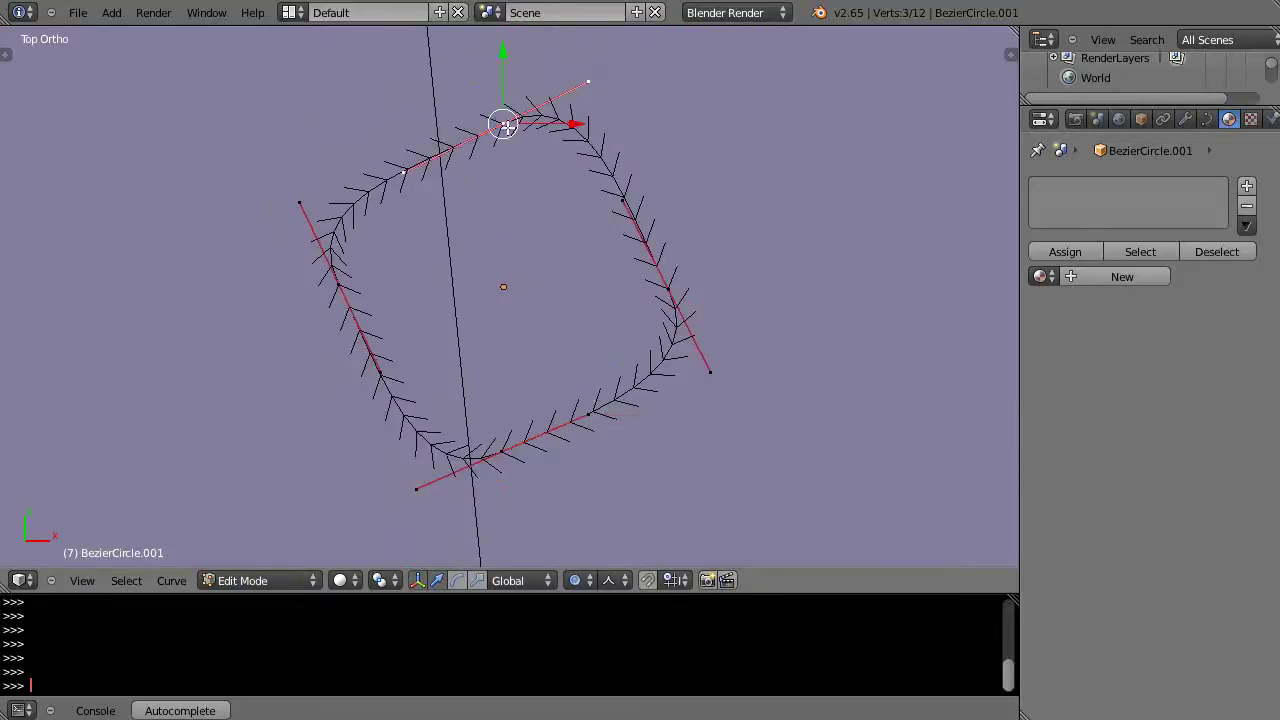
scroll(530, 241, down, 4)
scroll(530, 241, up, 4)
scroll(530, 241, down, 1)
scroll(530, 241, up, 1)
Return to Object Mode and scale the reshaped outline down to about a quarter size
key(Tab)
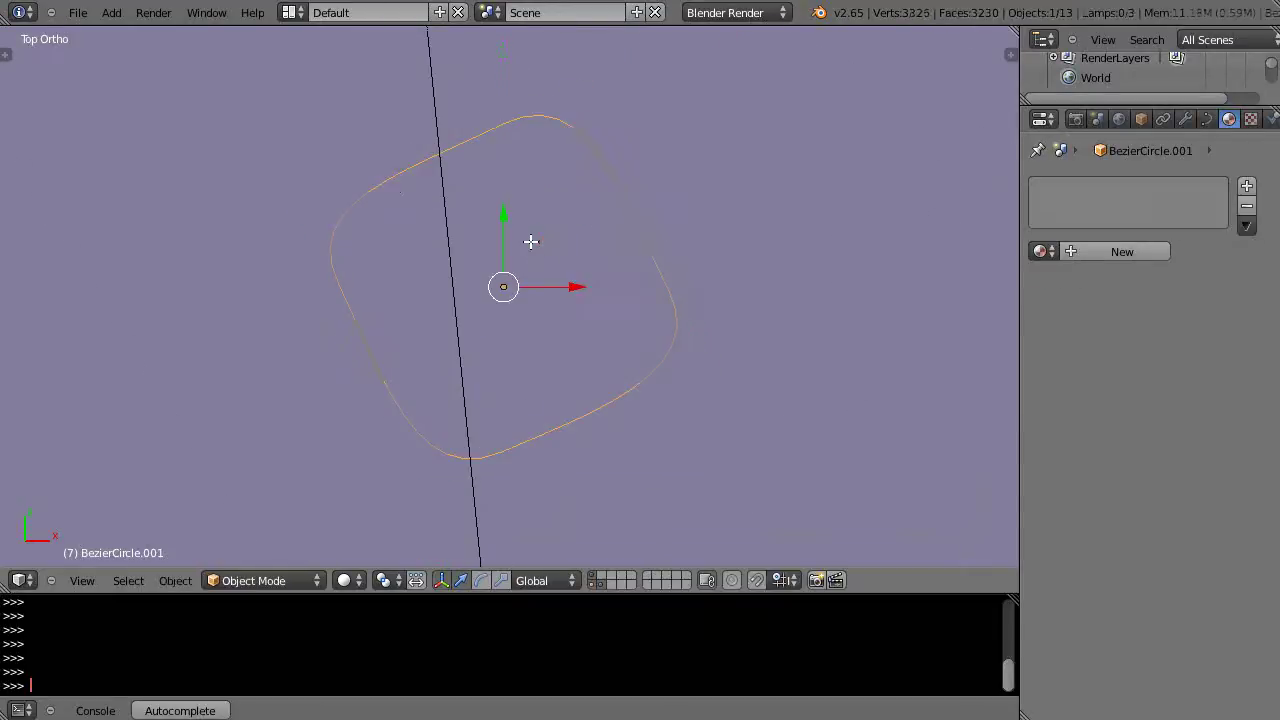
scroll(644, 319, down, 4)
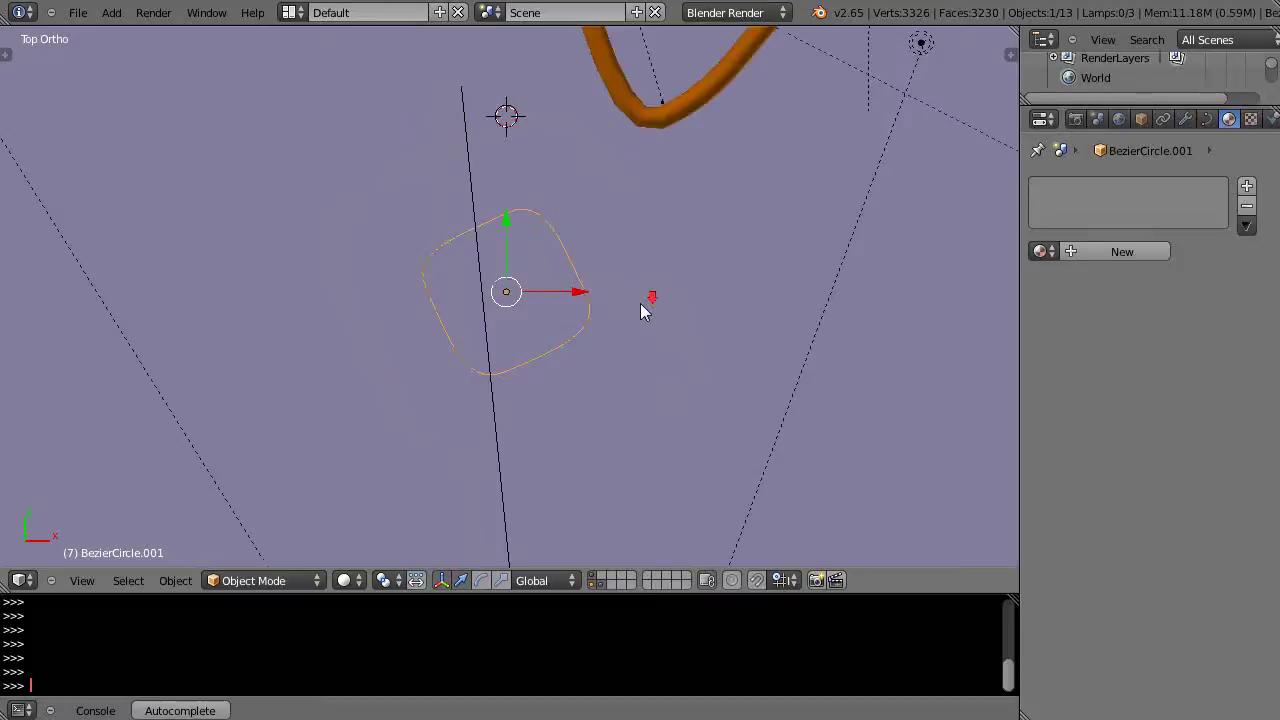
key(s)
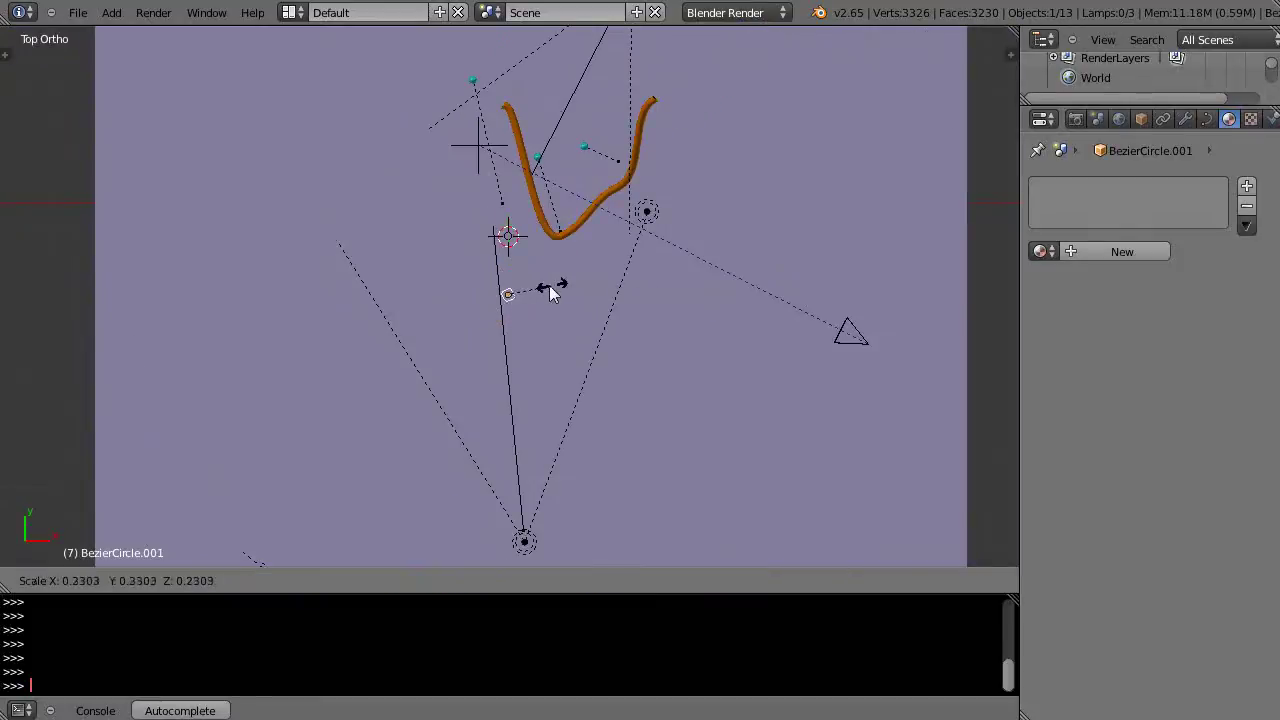
click(560, 293)
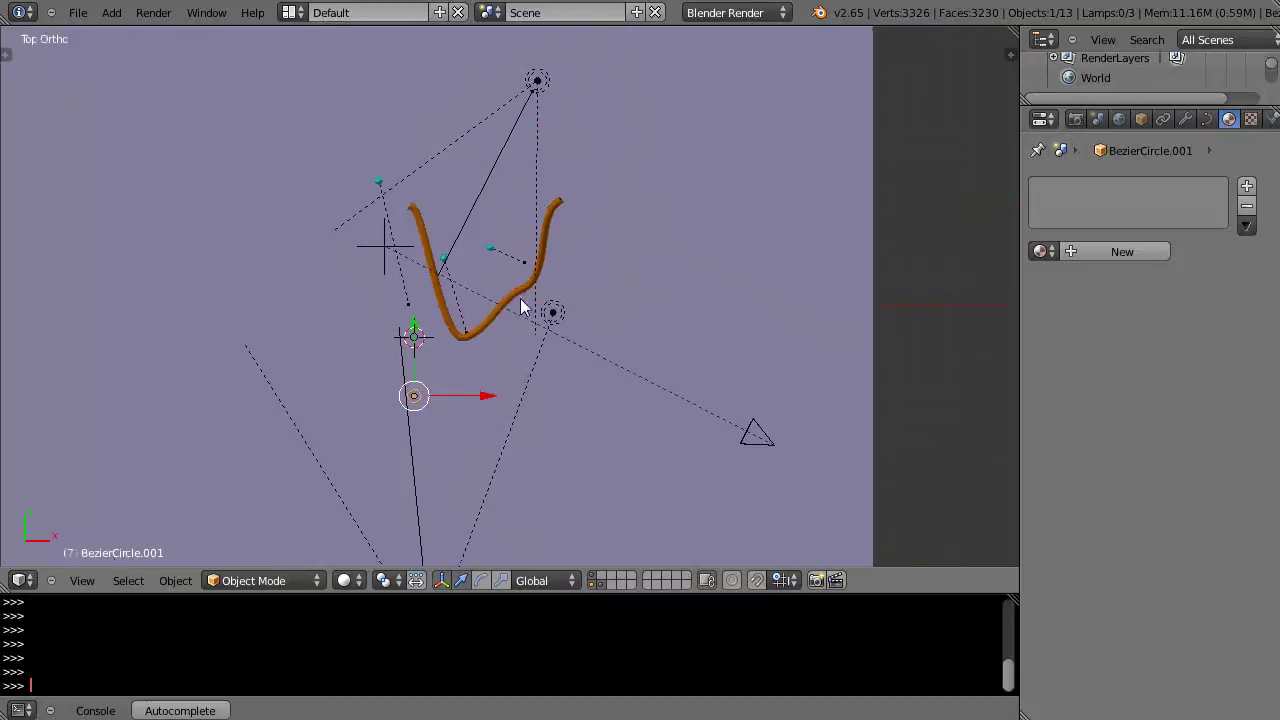
Select the orange tube curve and frame it in a lower perspective view
right_click(514, 299)
key(KP_Decimal)
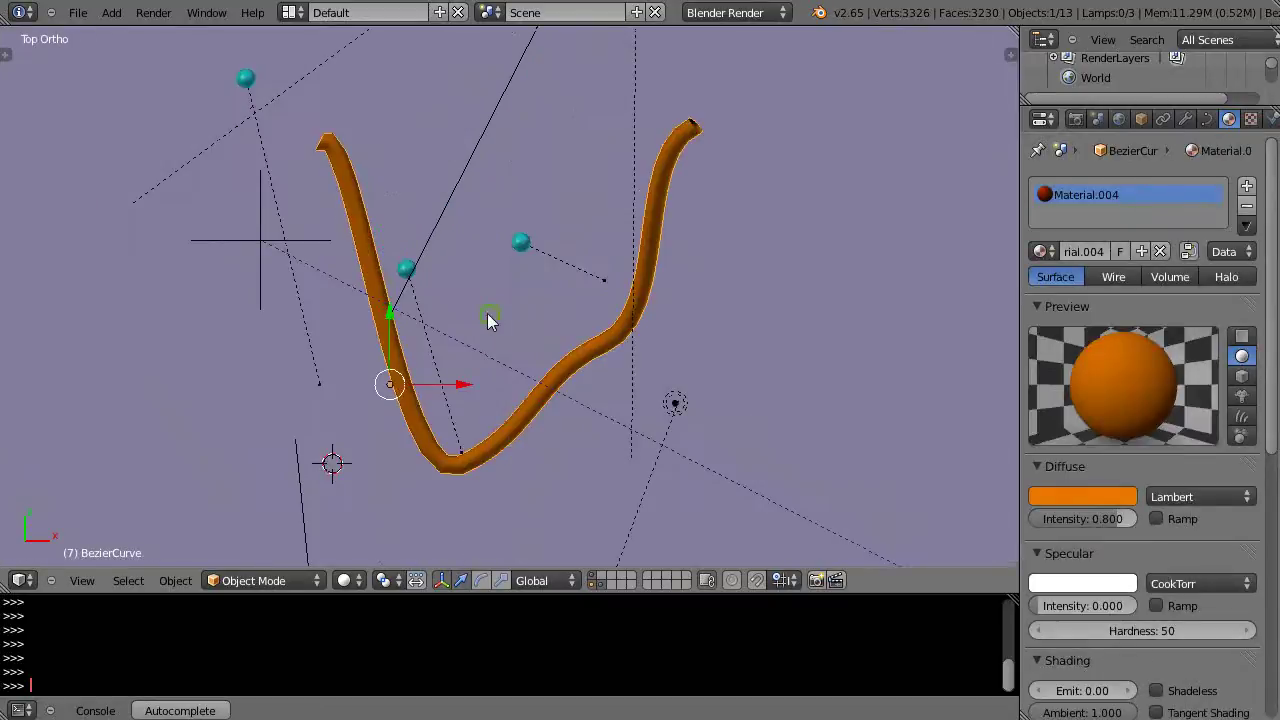
middle_drag(489, 318, 340, 190)
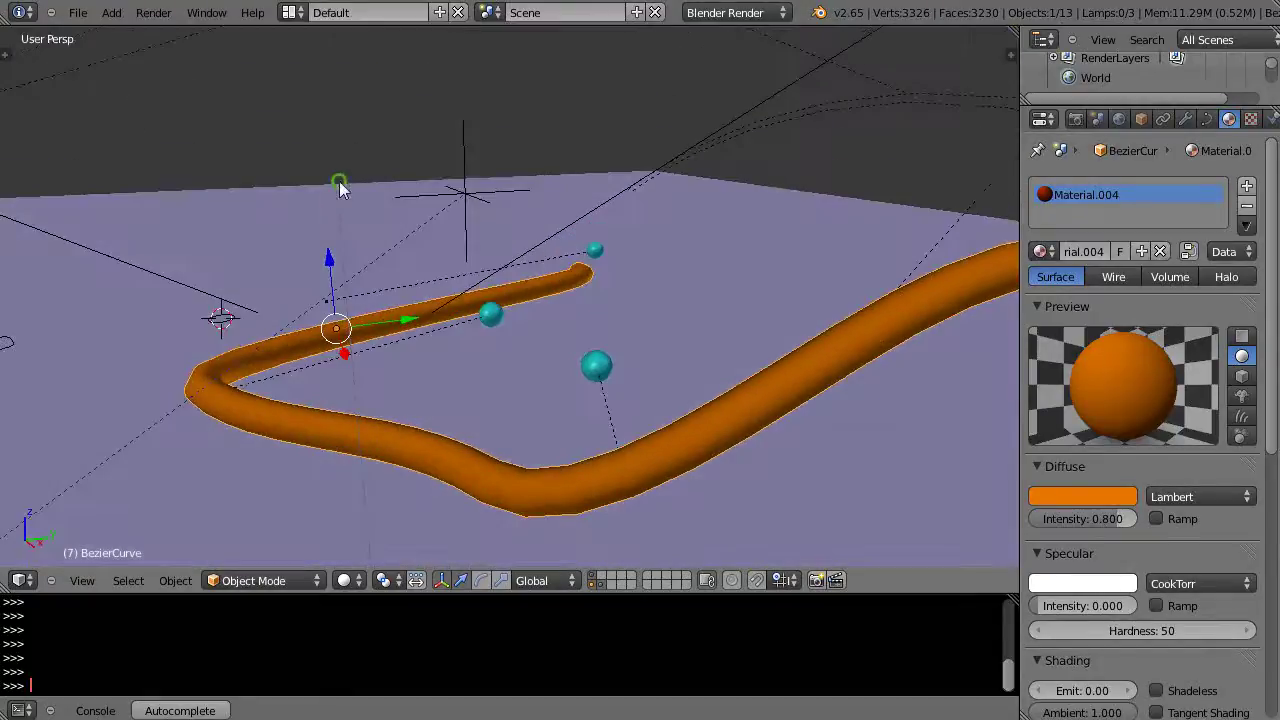
scroll(329, 263, down, 3)
middle_drag(329, 263, 201, 349)
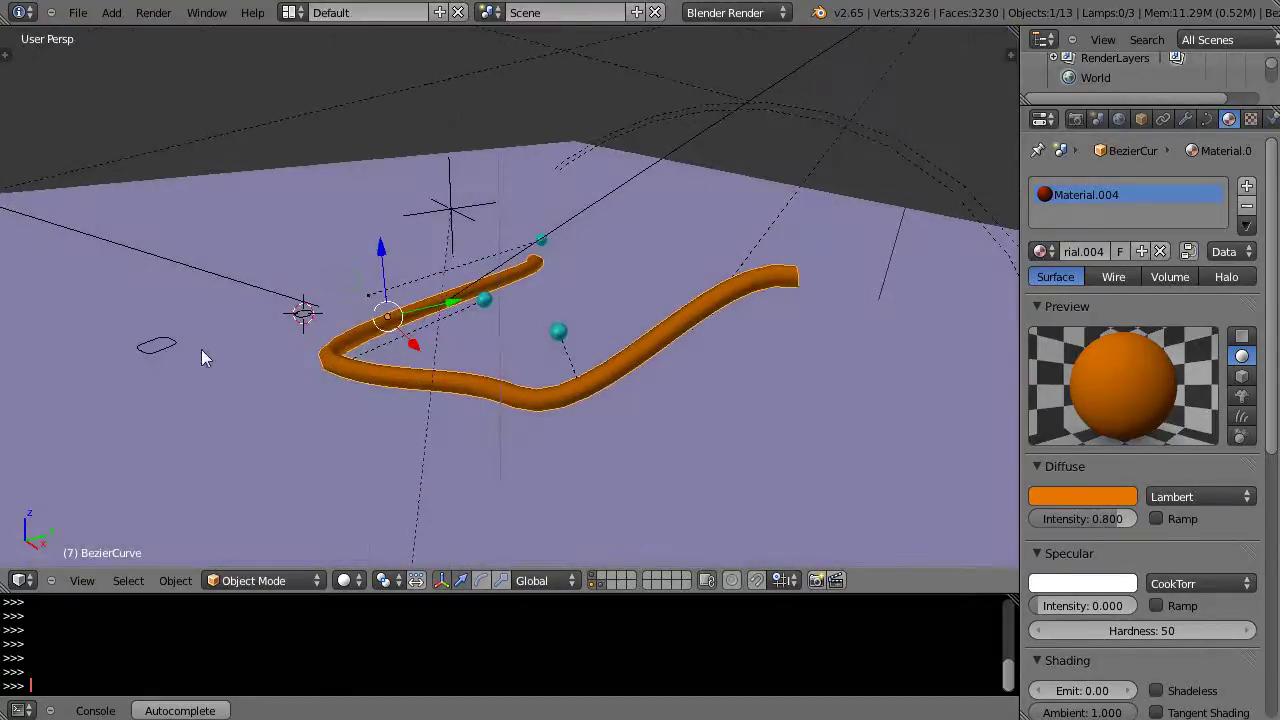
Scale BezierCircle.001 down further, then reselect the orange tube
right_click(169, 345)
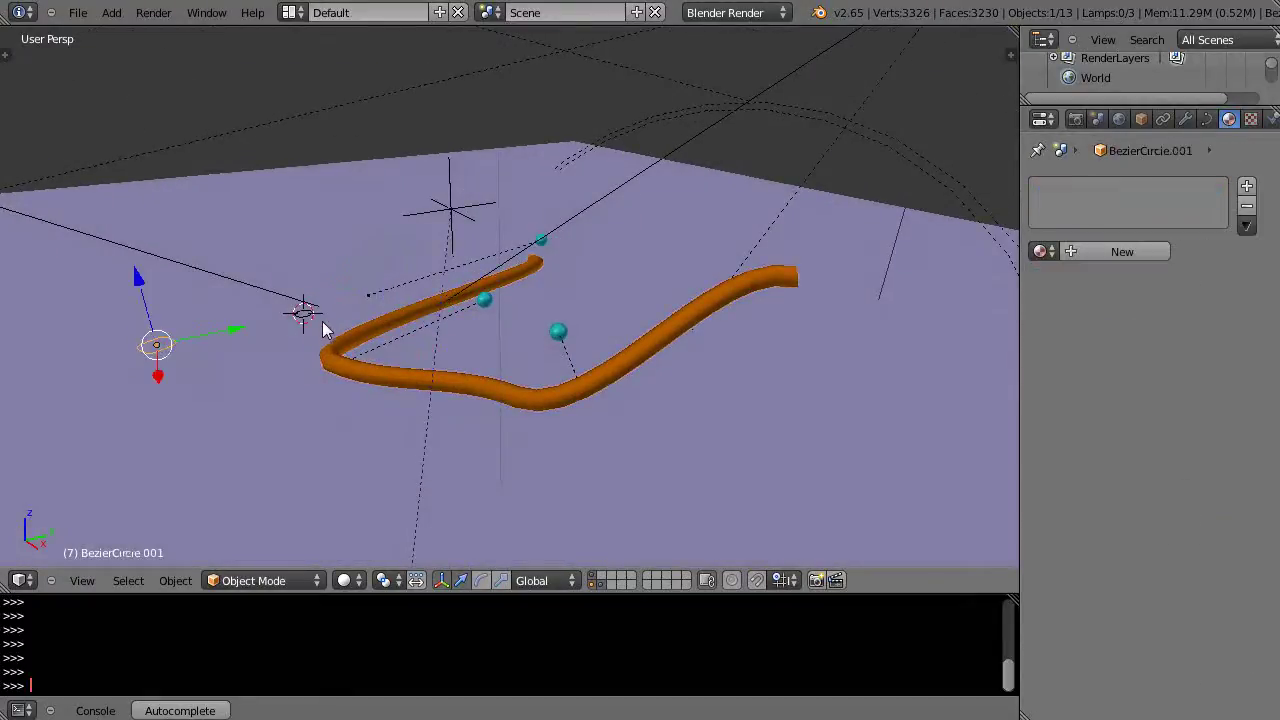
key(s)
click(254, 340)
right_click(363, 378)
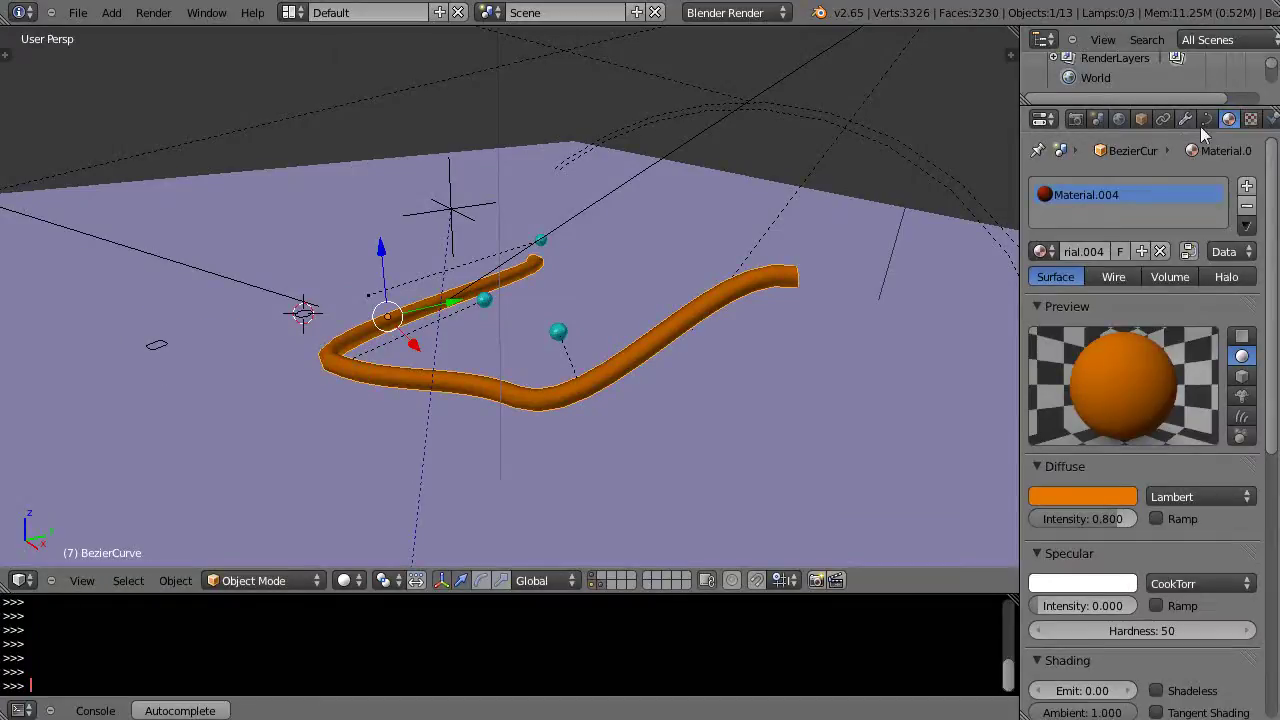
click(1207, 119)
Set the tube's Bevel Object to BezierCircle.001 and orbit to inspect the slimmer tube
scroll(1150, 450, down, 3)
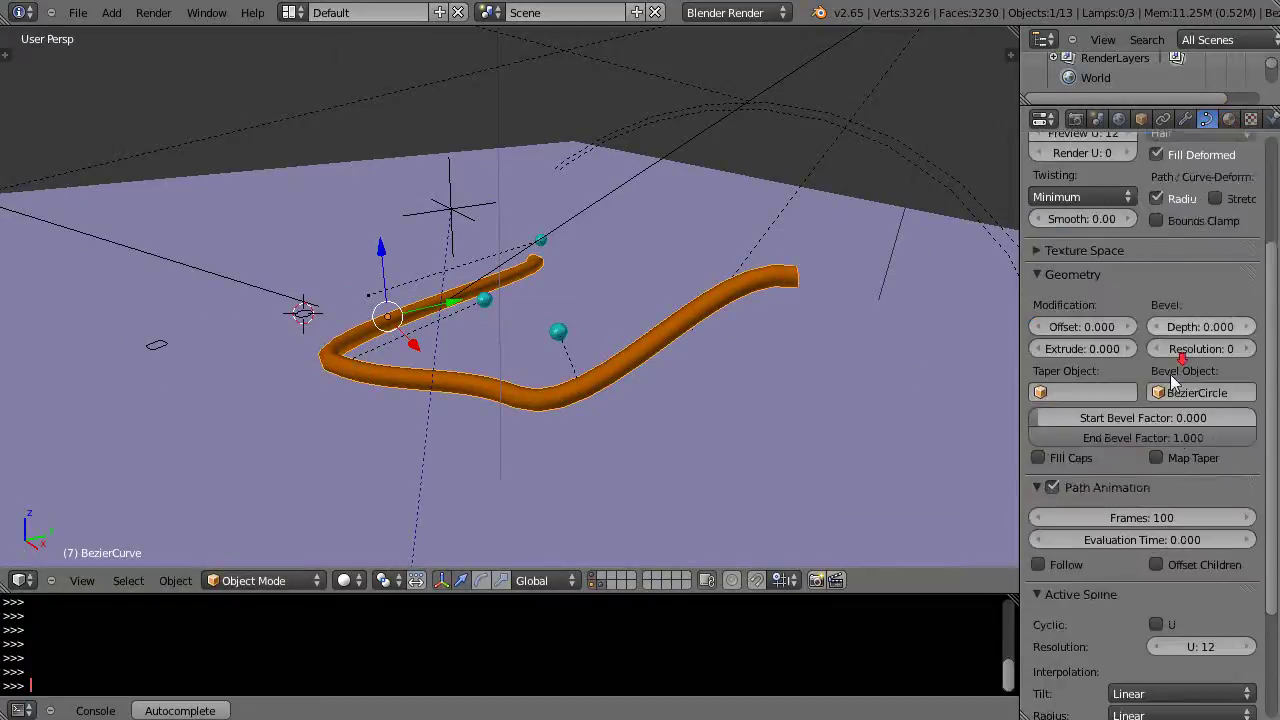
click(1203, 316)
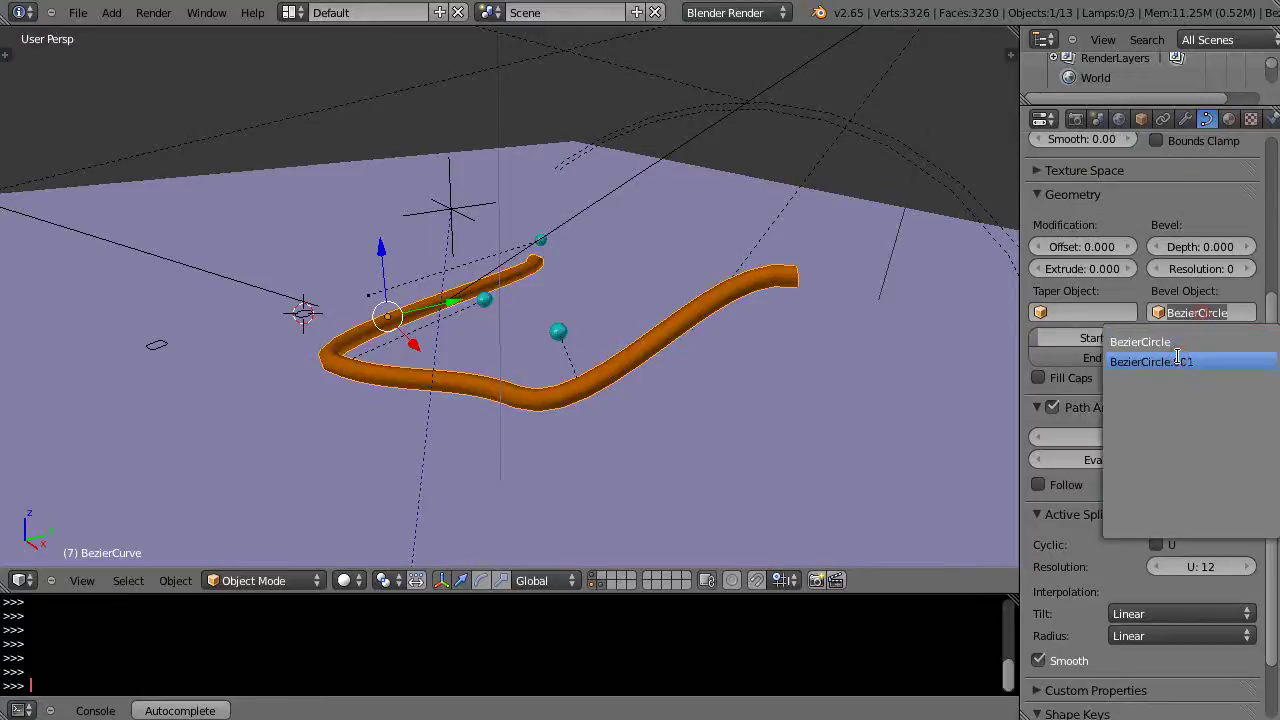
click(1177, 358)
middle_drag(902, 366, 676, 348)
scroll(671, 334, up, 3)
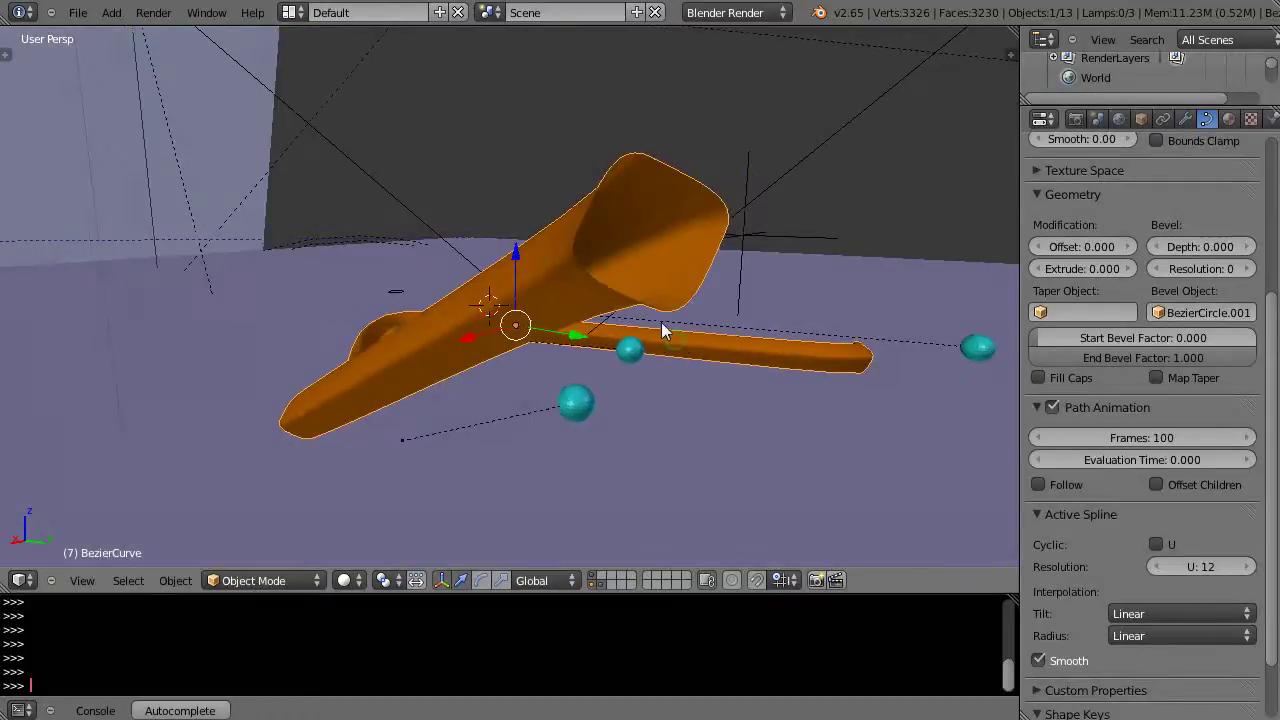
scroll(660, 310, down, 5)
middle_drag(657, 303, 901, 350)
scroll(497, 381, up, 4)
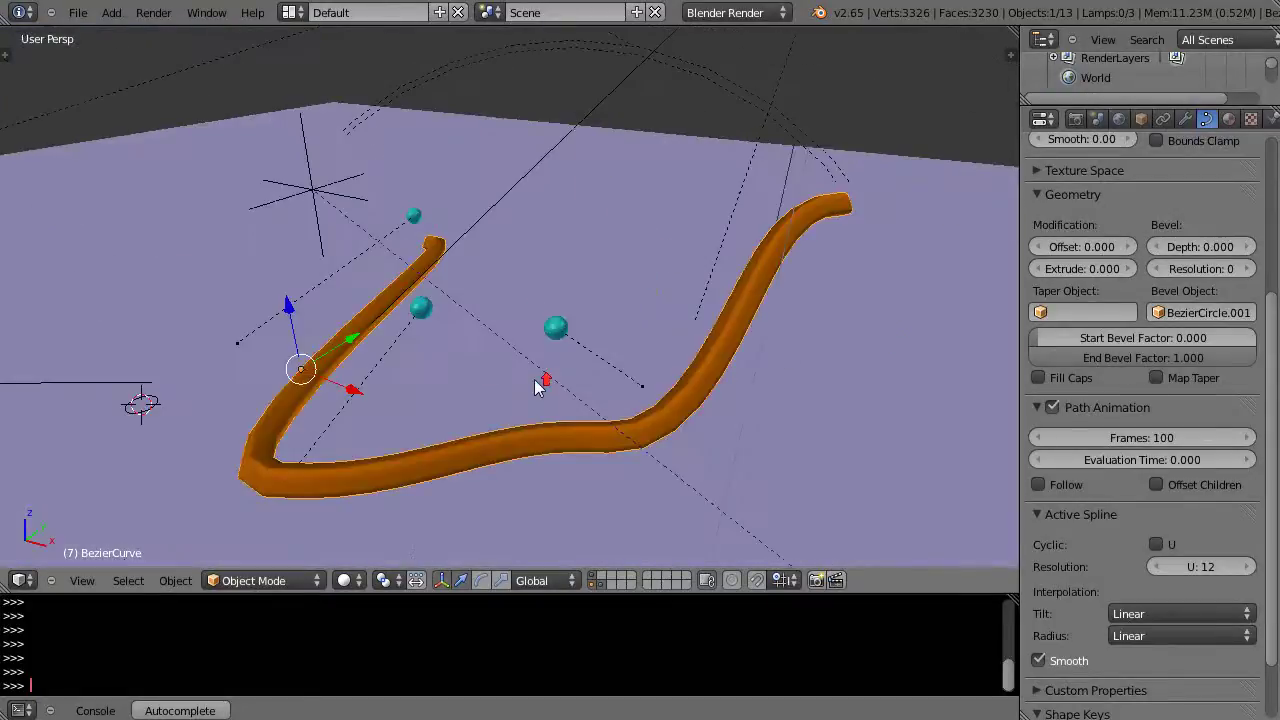
middle_drag(497, 381, 628, 247)
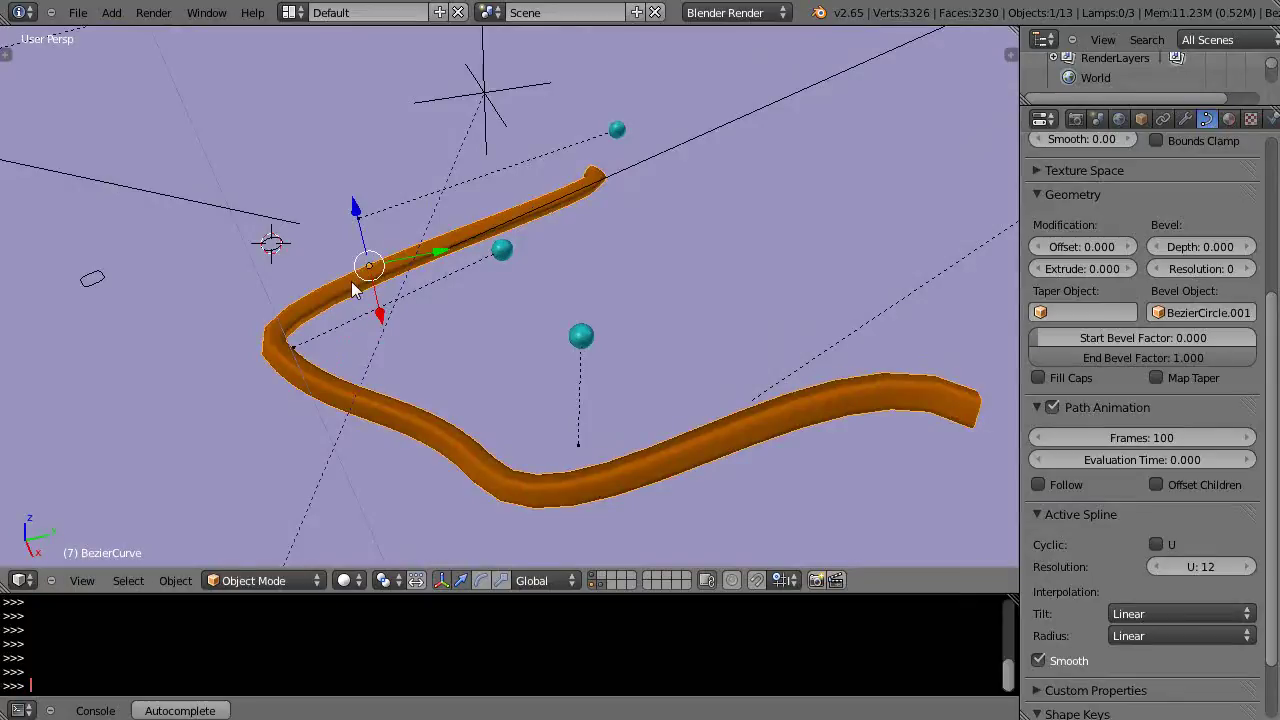
In the tube's Edit Mode, bring up the Ctrl+H hook options for its end control point
key(Tab)
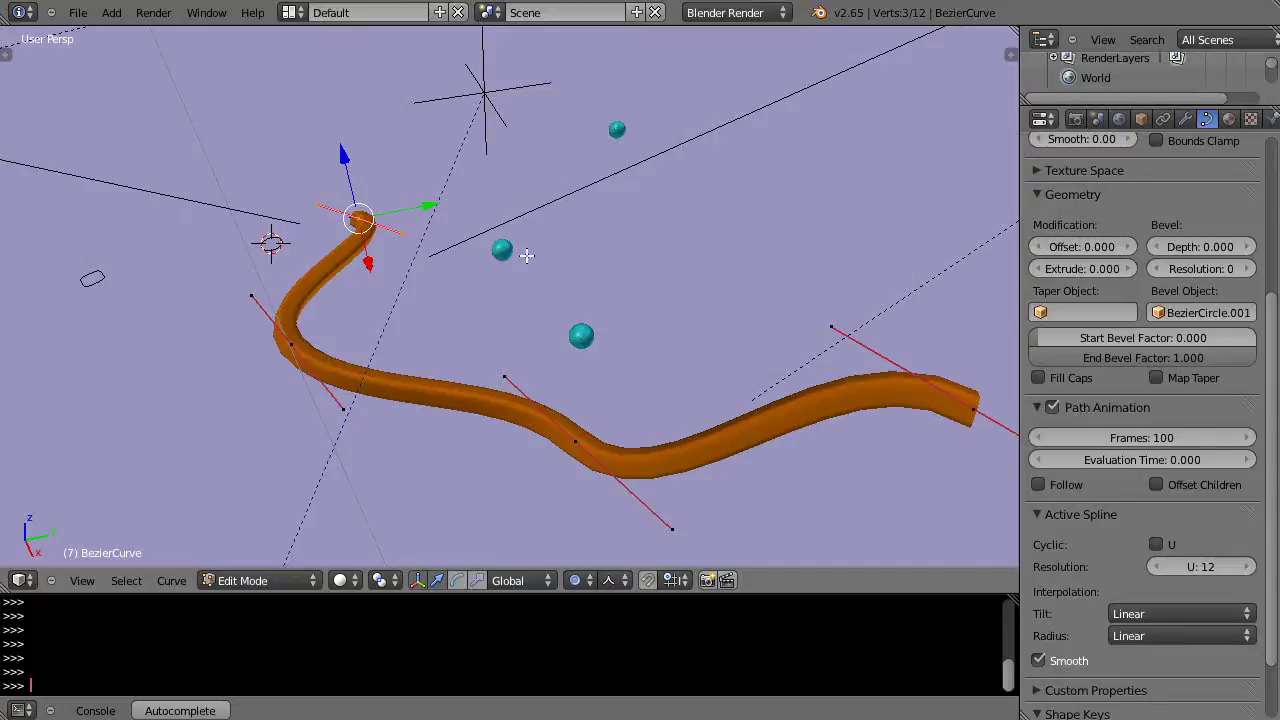
scroll(543, 285, down, 4)
scroll(551, 297, up, 4)
scroll(560, 325, down, 2)
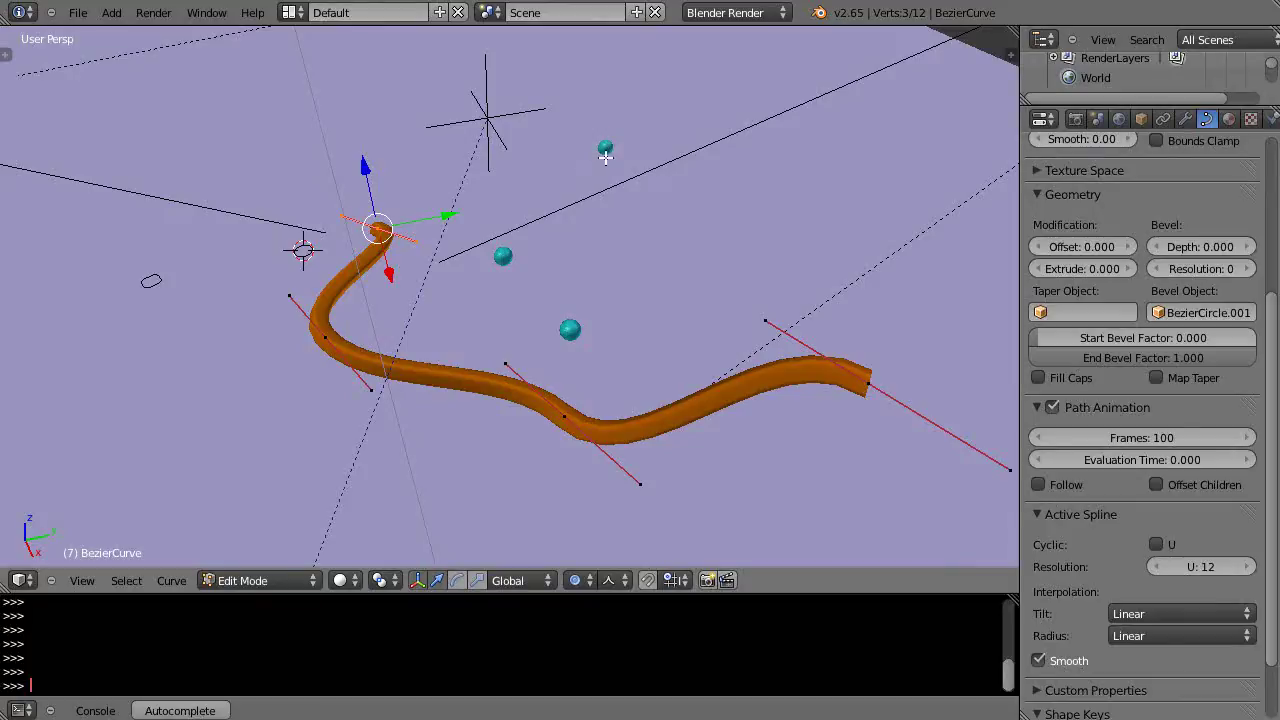
key(ctrl+h)
key(Tab)
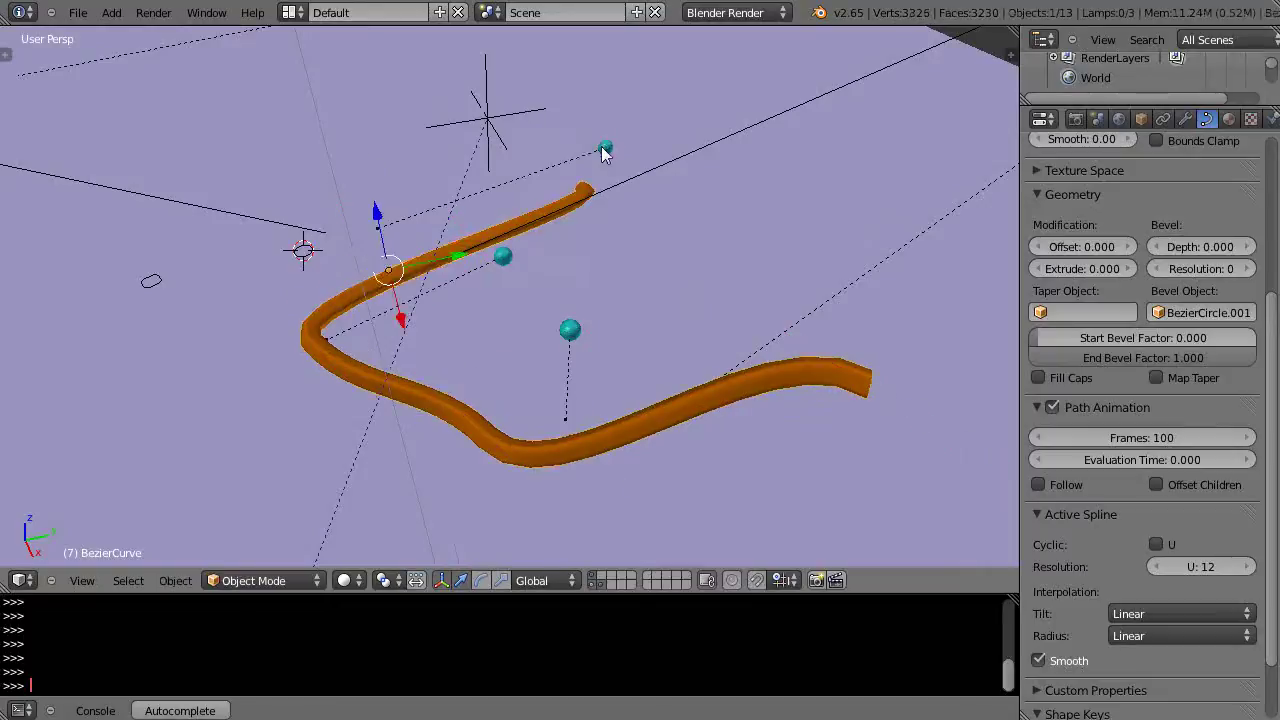
right_click(603, 145)
scroll(595, 290, up, 2)
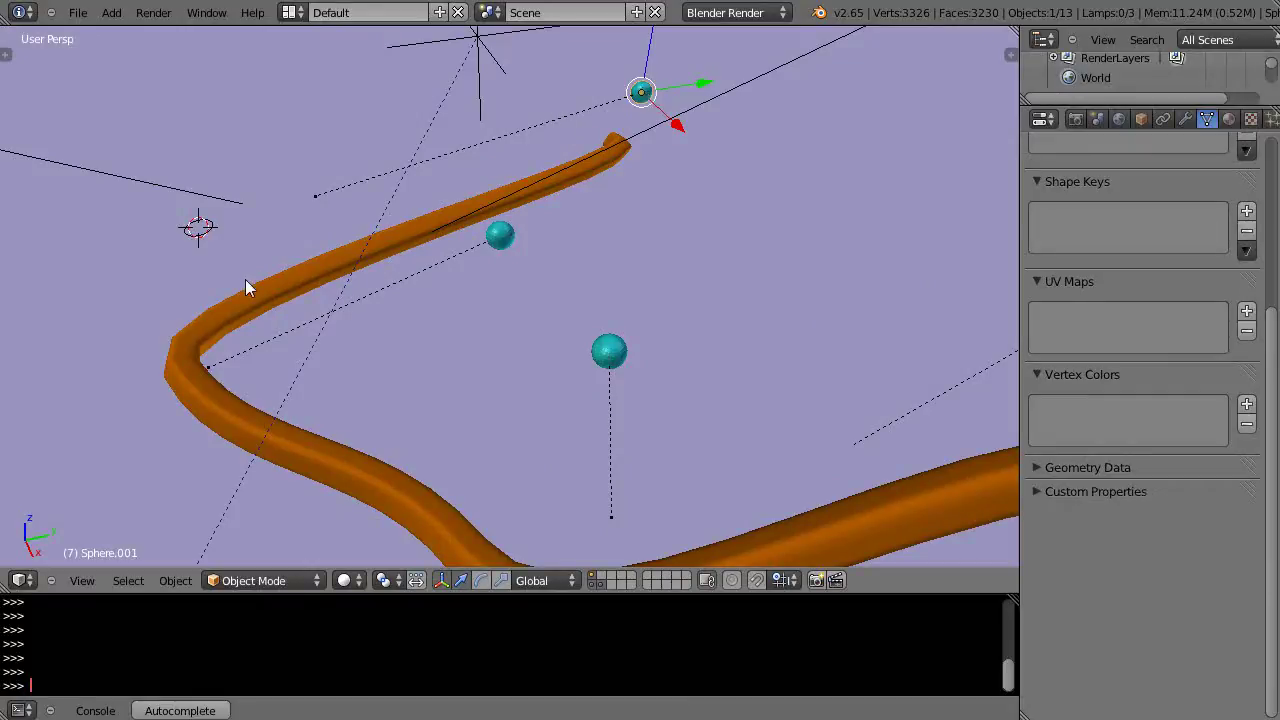
scroll(250, 279, down, 2)
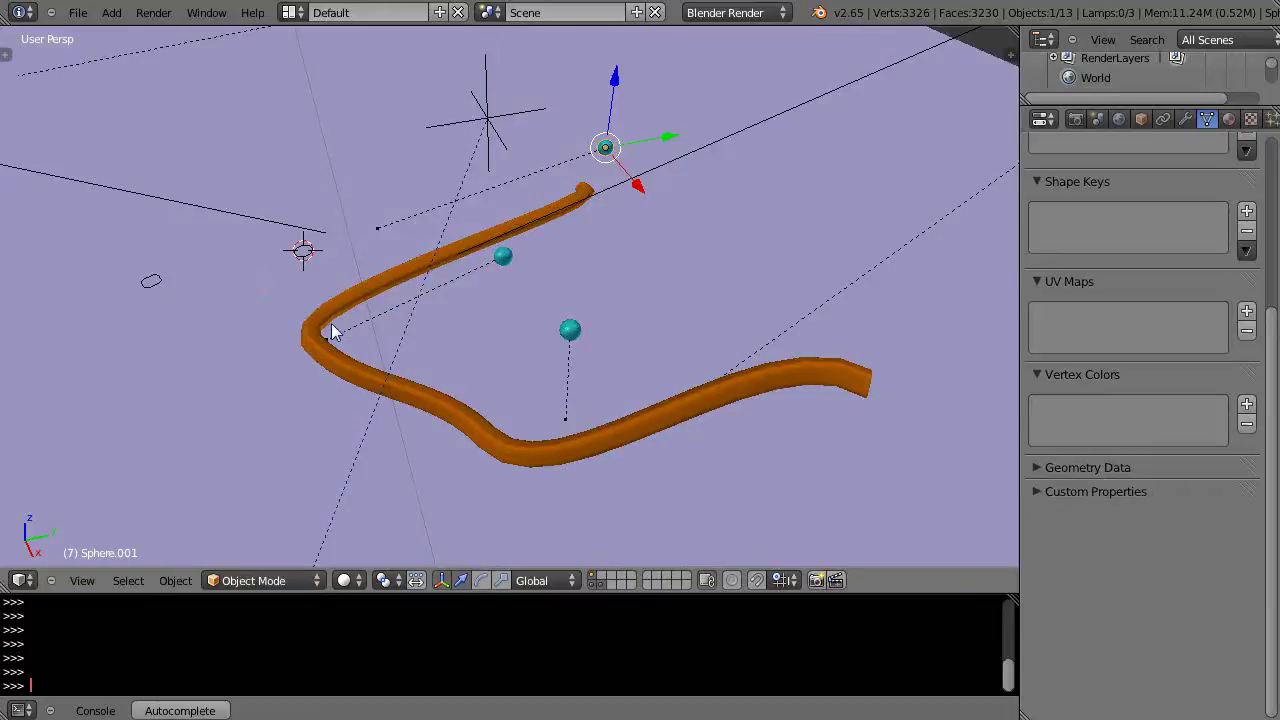
middle_drag(542, 224, 484, 240)
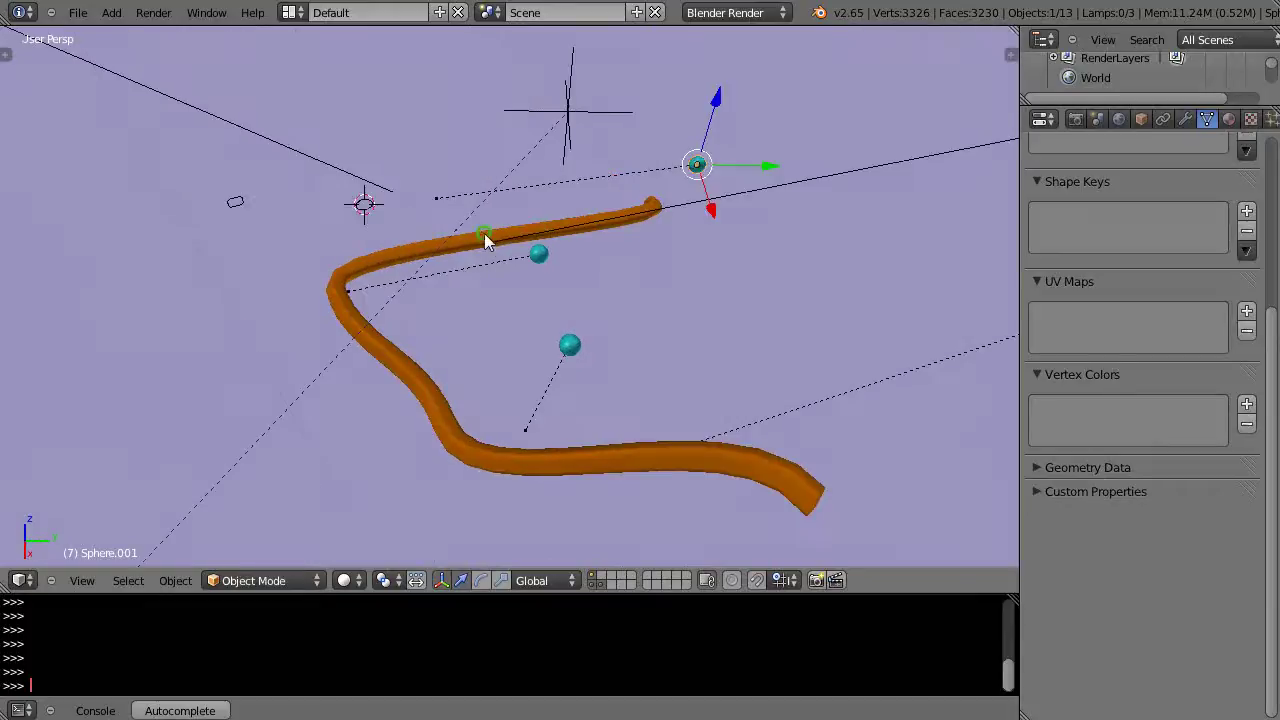
right_click(541, 254)
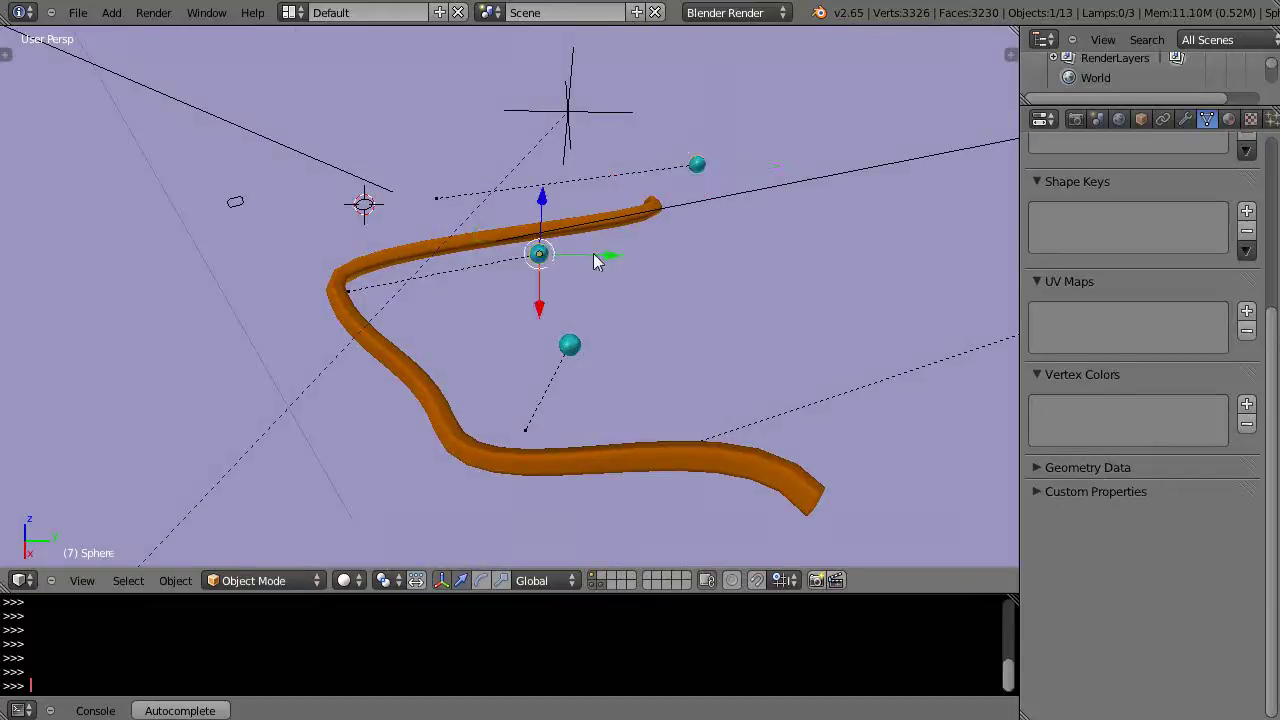
key(g)
key(shift+z)
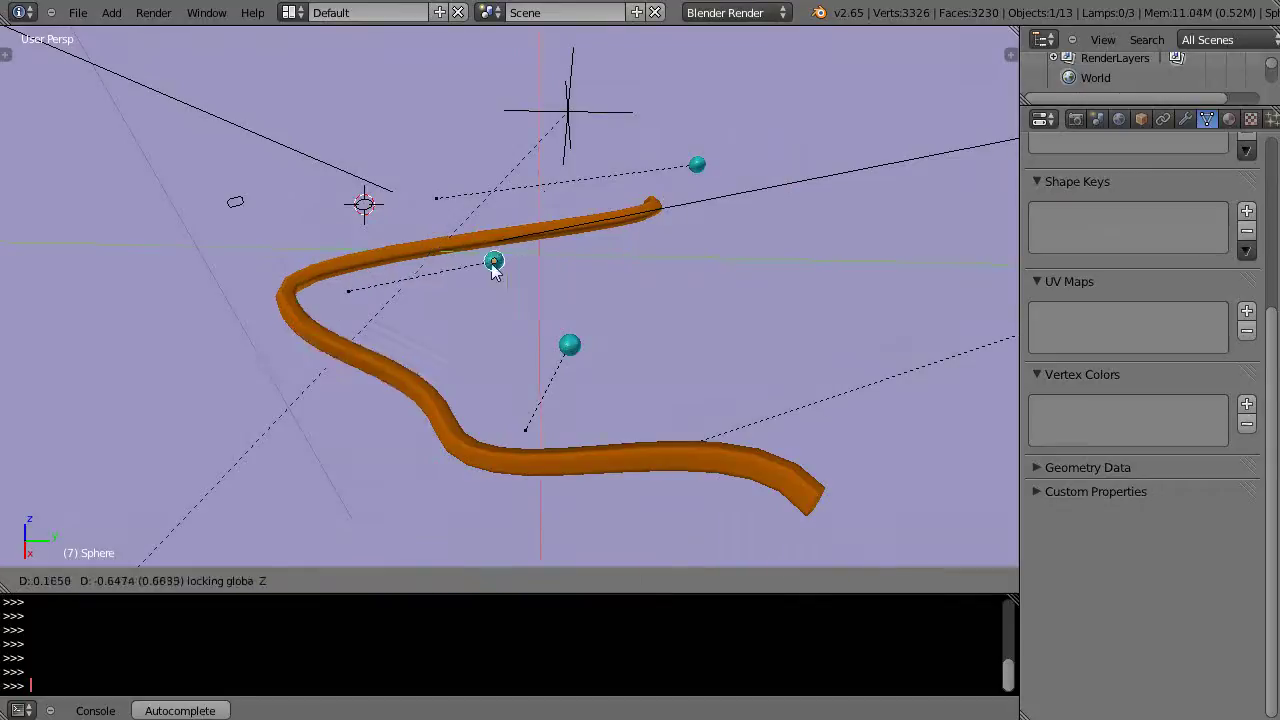
right_click(595, 246)
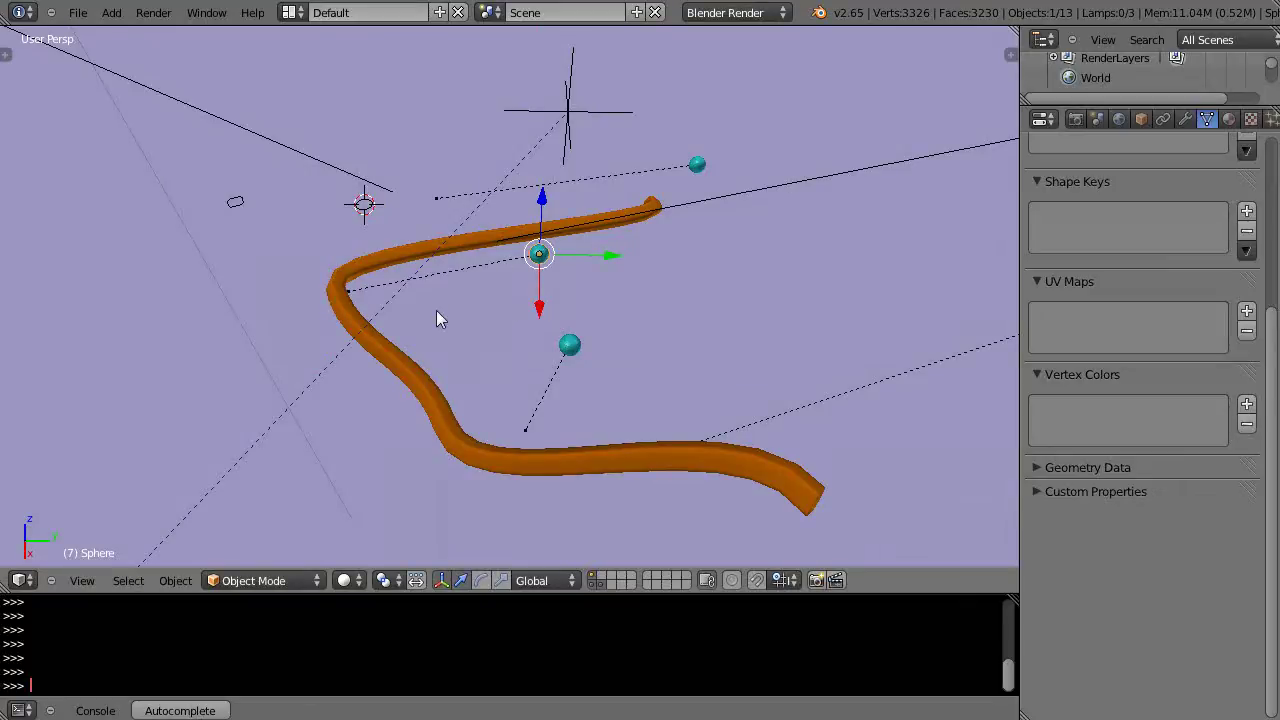
scroll(436, 319, down, 3)
scroll(437, 316, up, 1)
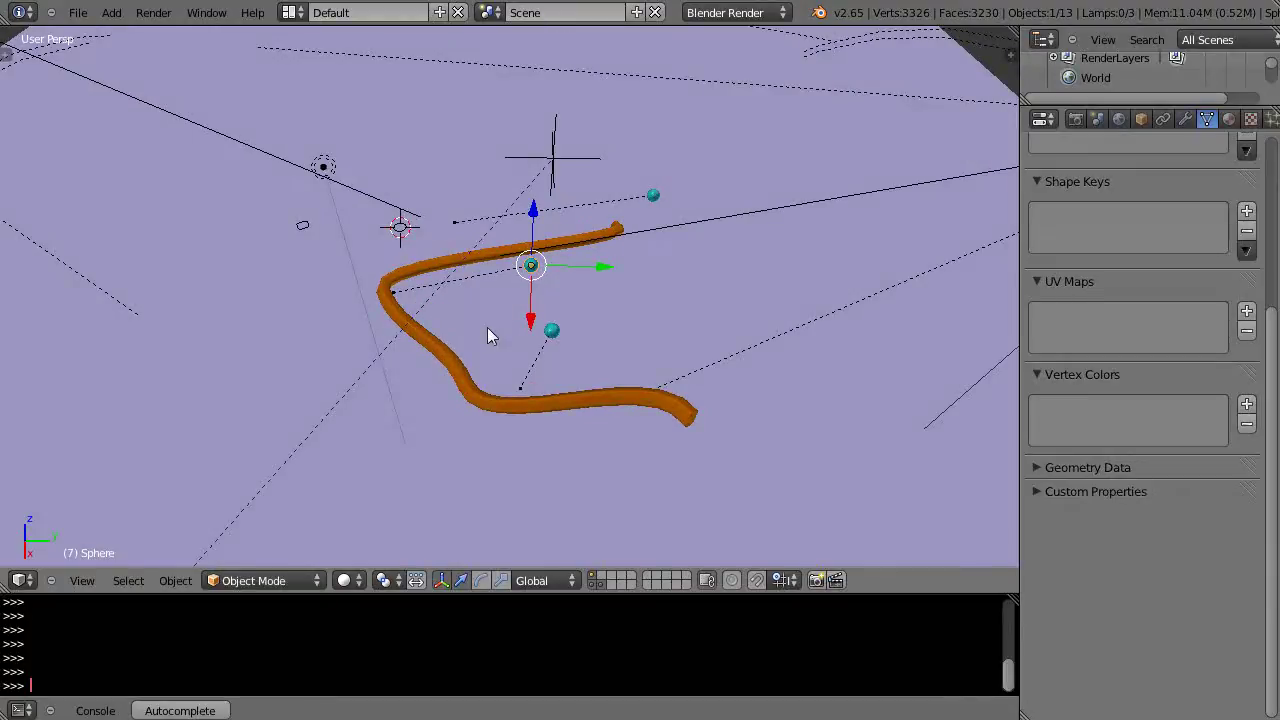
key(KP_7)
scroll(487, 327, down, 2)
scroll(466, 320, up, 3)
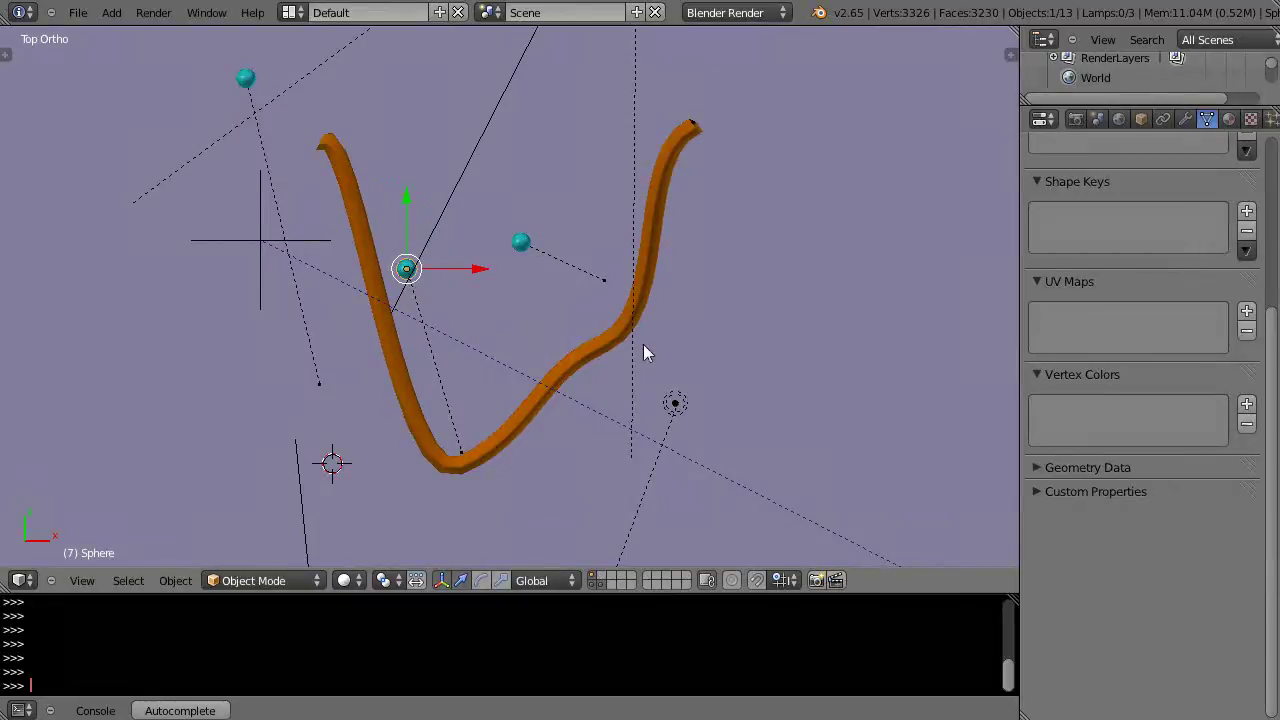
shift+middle_drag(644, 348, 363, 340)
Give the ground plane a pale teal-grey diffuse colour
right_click(617, 336)
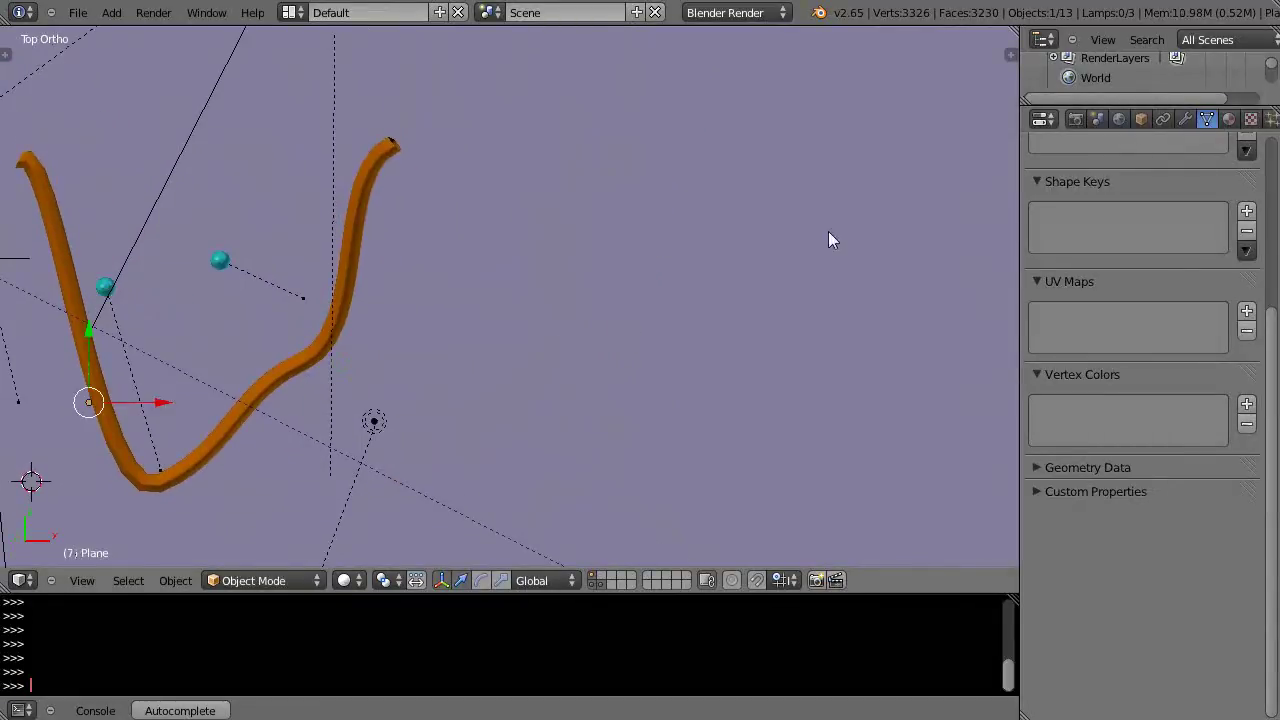
click(1229, 119)
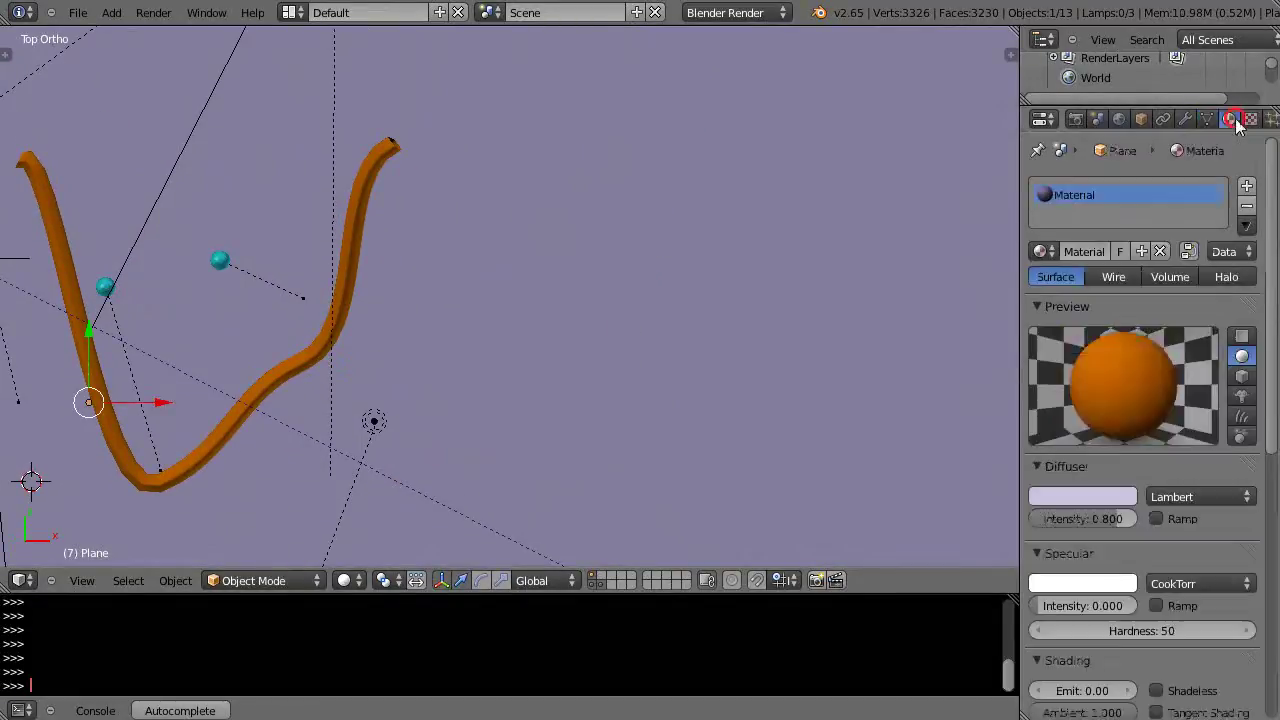
click(1092, 497)
drag(1049, 291, 1038, 318)
drag(1012, 318, 1030, 275)
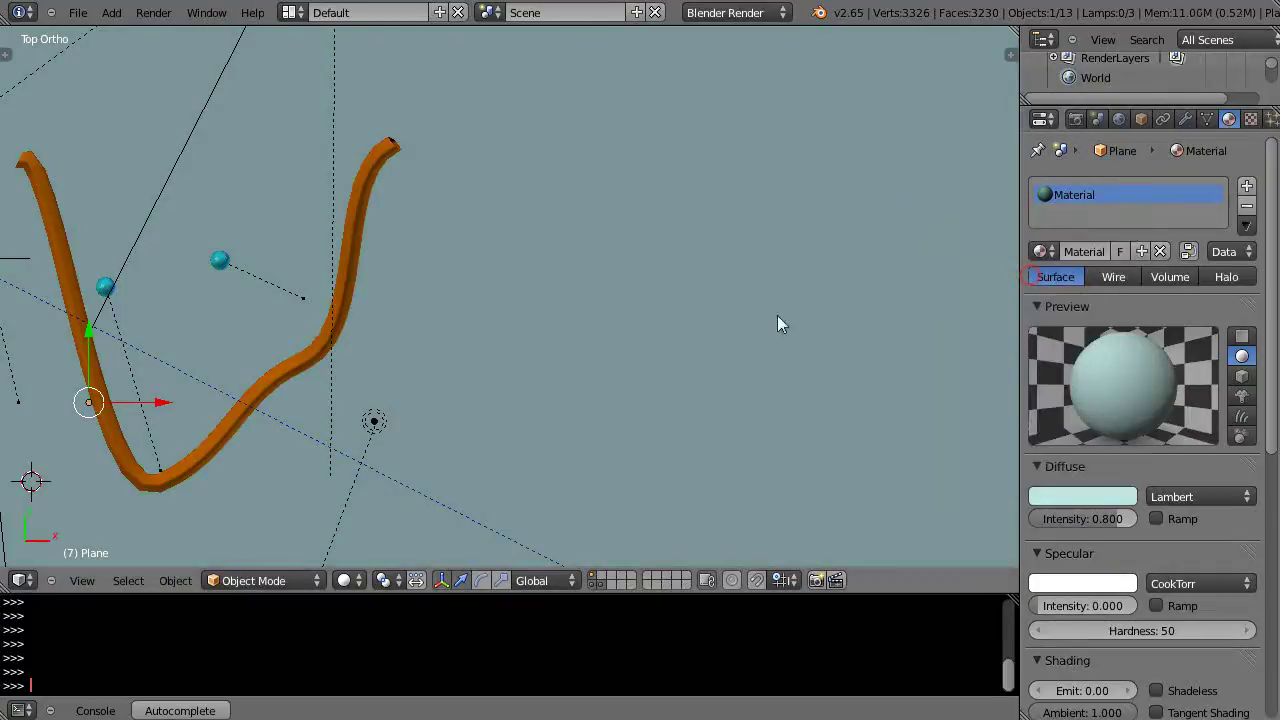
Change the tube's Material.004 diffuse colour from orange to purple
right_click(335, 330)
right_click(345, 240)
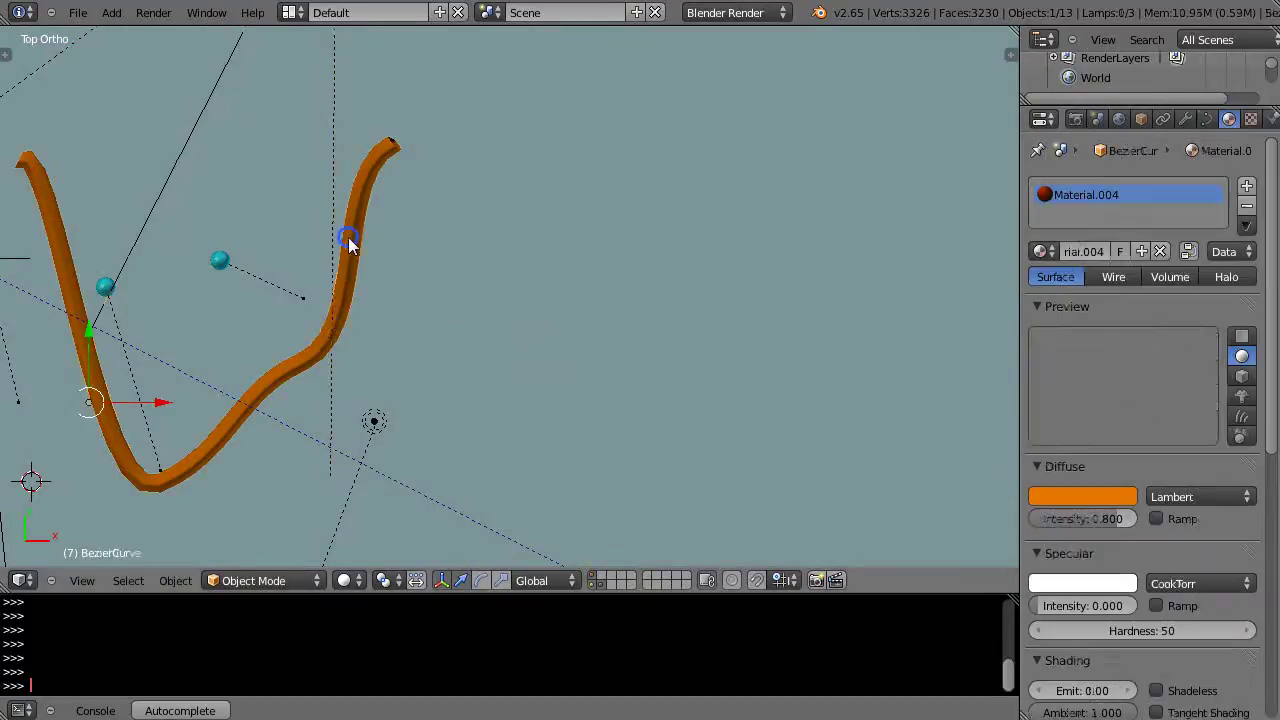
click(1100, 496)
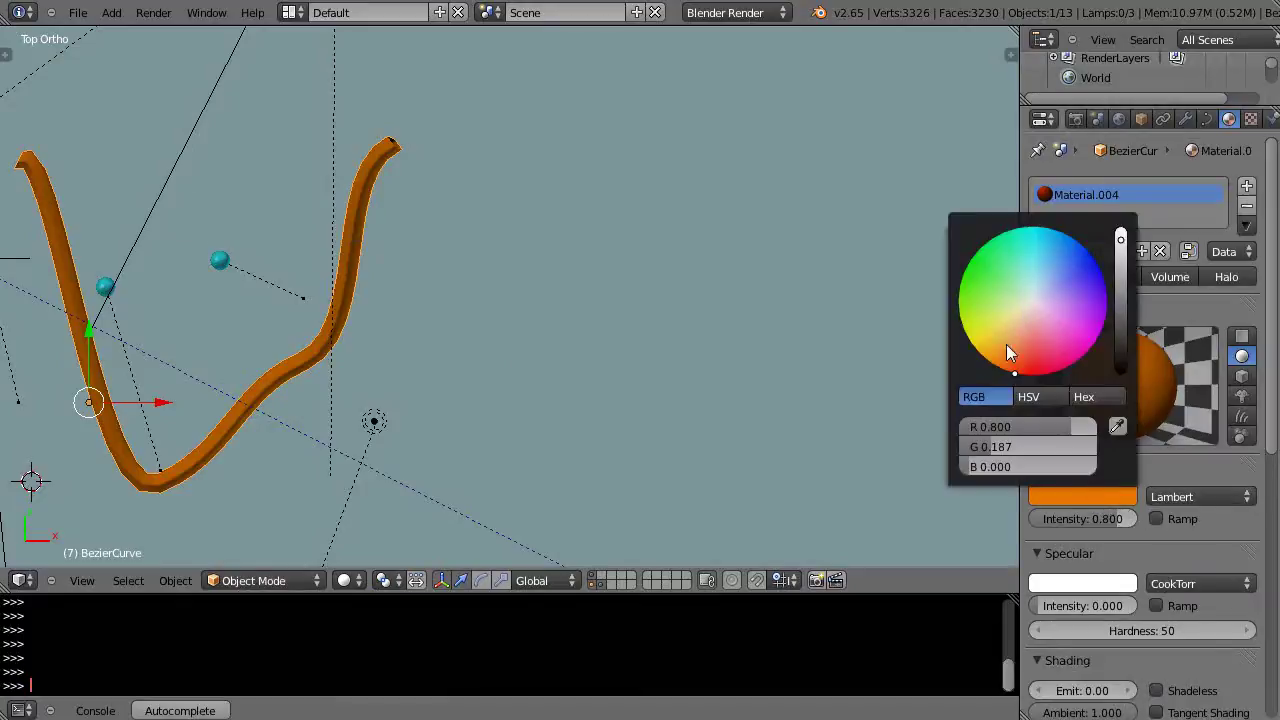
drag(1007, 346, 1097, 288)
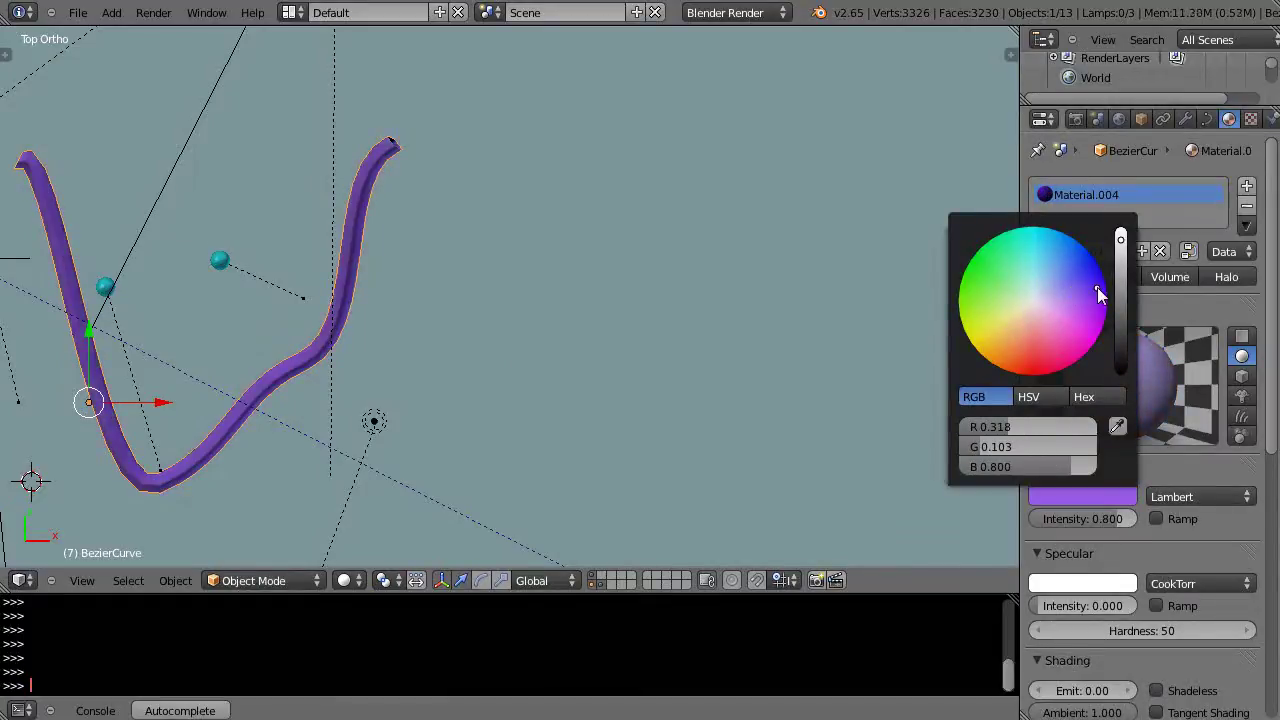
right_click(664, 330)
Add BezierCurve.001 at the 3D cursor, then pan and zoom onto it and select it
scroll(665, 331, up, 3)
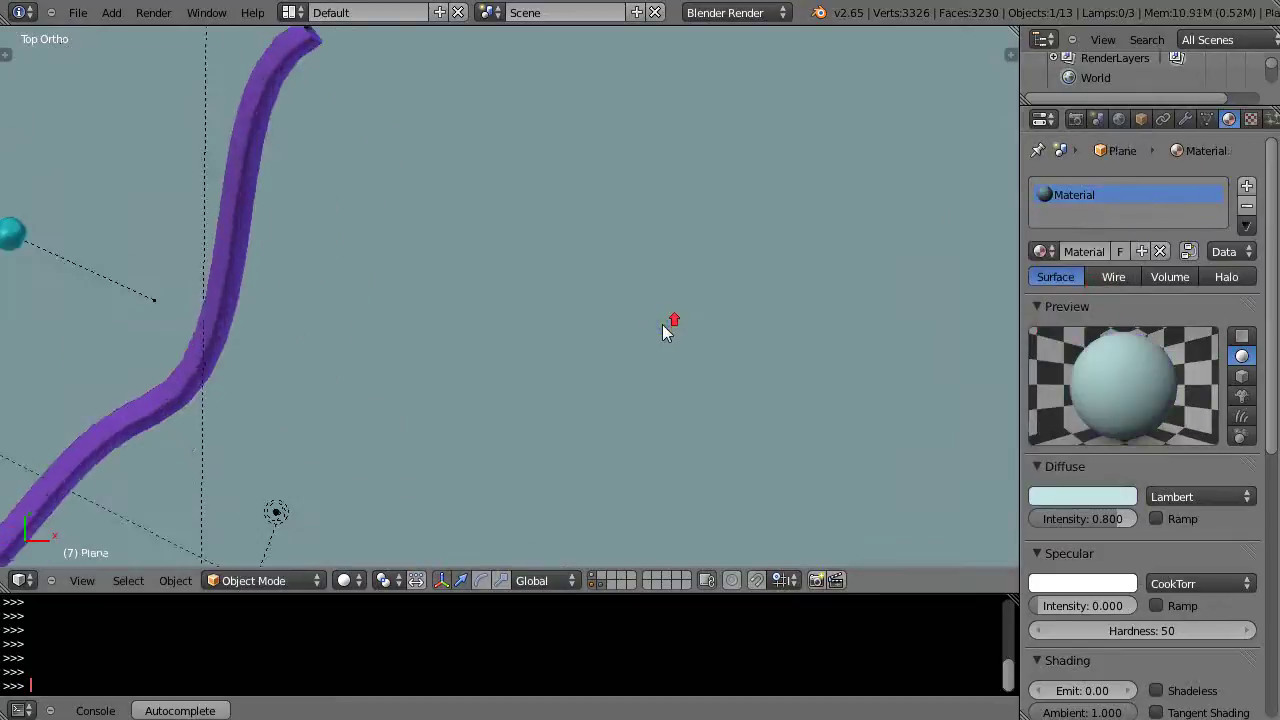
scroll(664, 330, down, 2)
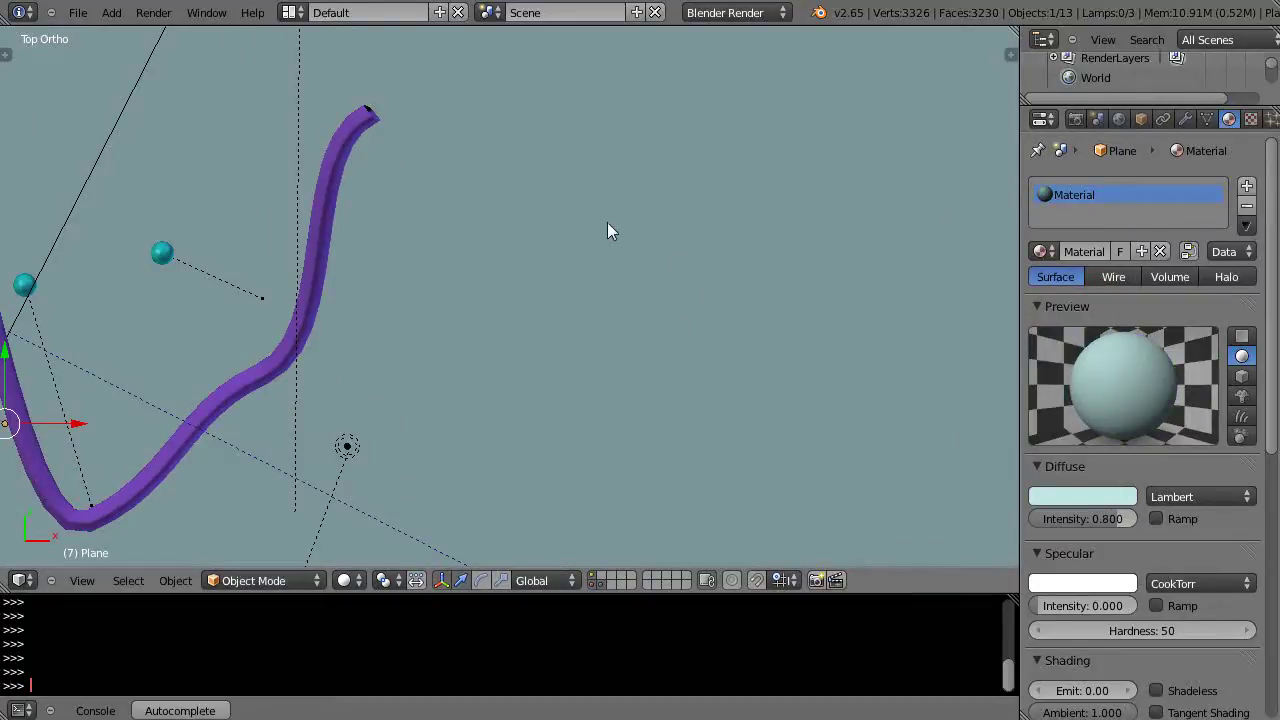
key(shift+a)
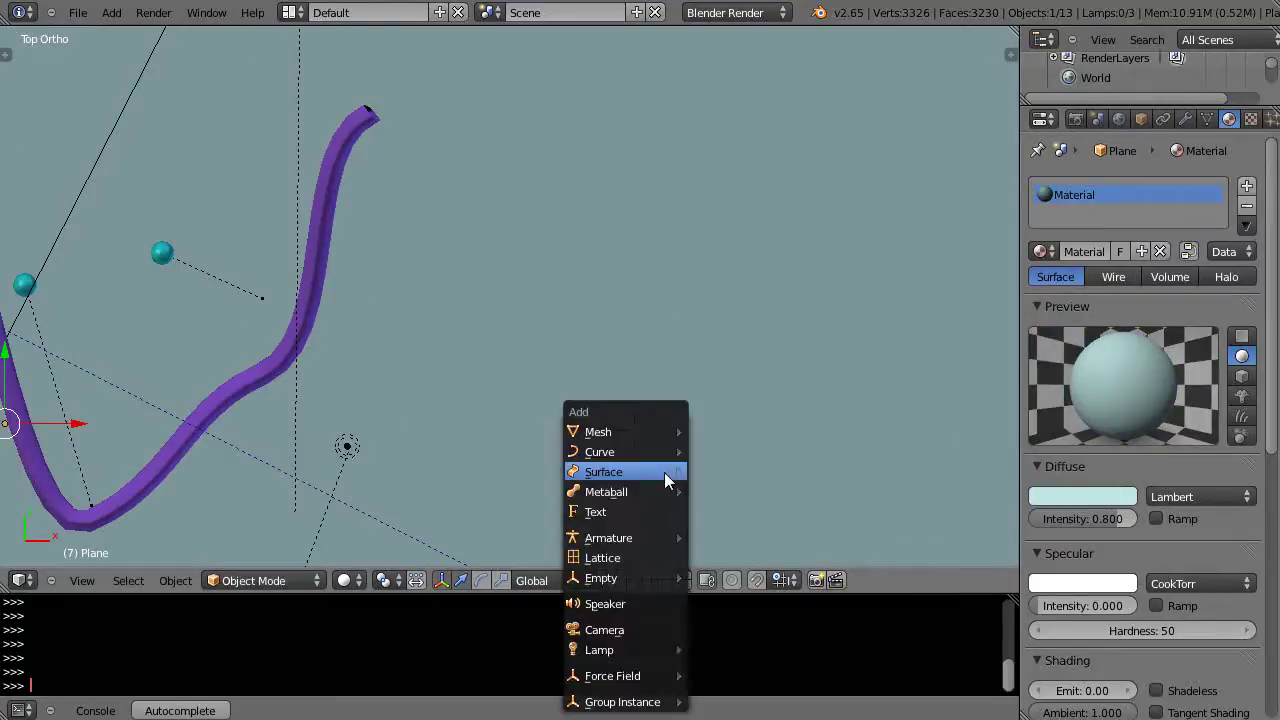
mouse_move(631, 432)
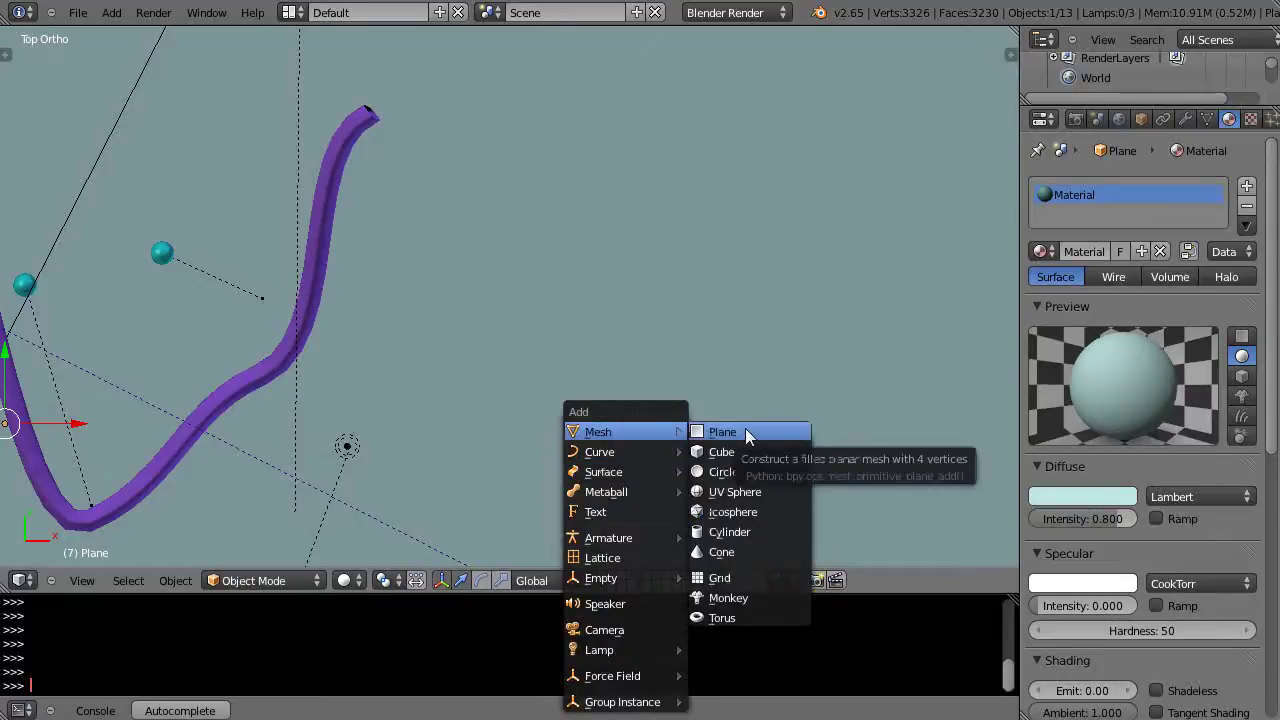
mouse_move(621, 456)
click(751, 453)
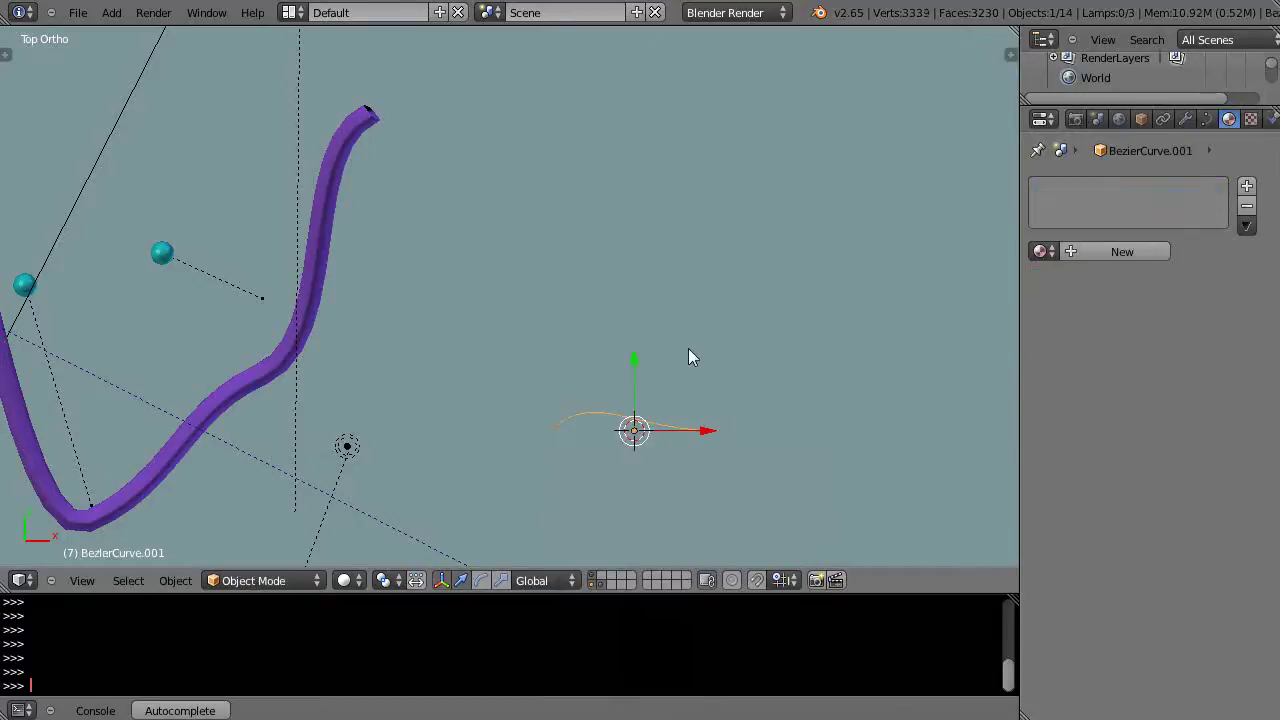
right_click(545, 432)
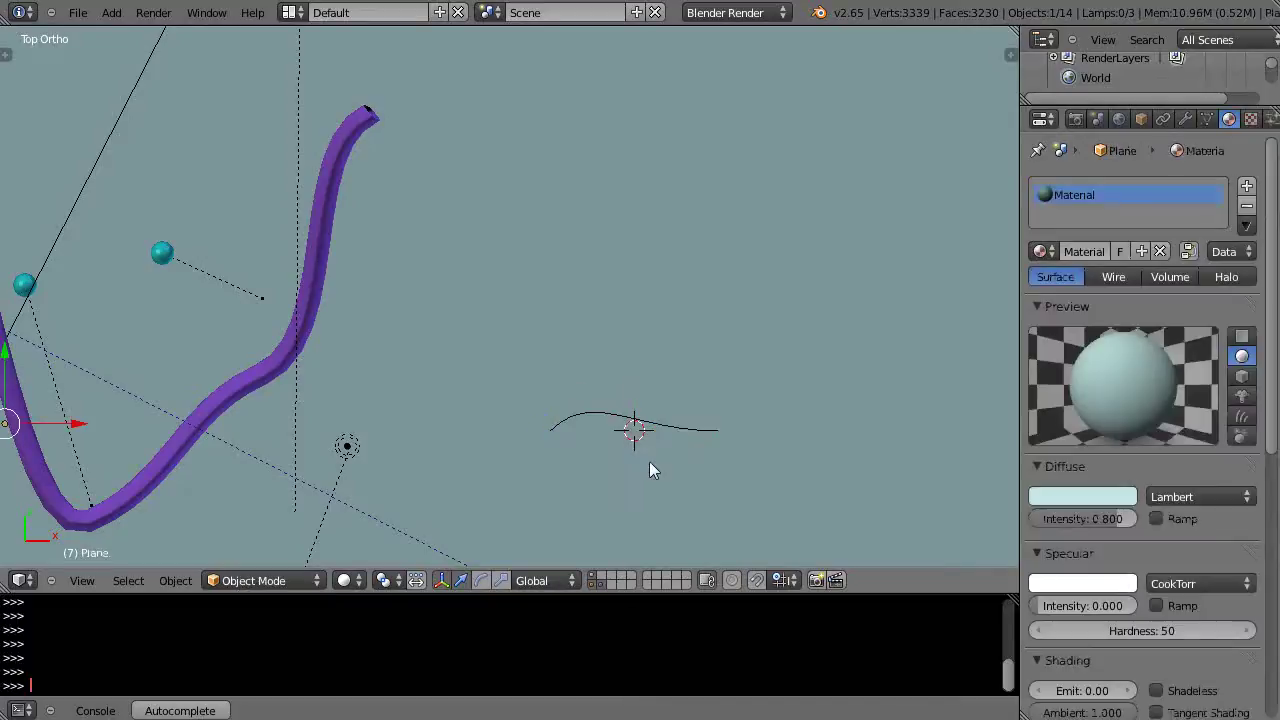
shift+middle_drag(649, 461, 560, 383)
scroll(640, 430, up, 3)
scroll(640, 420, up, 2)
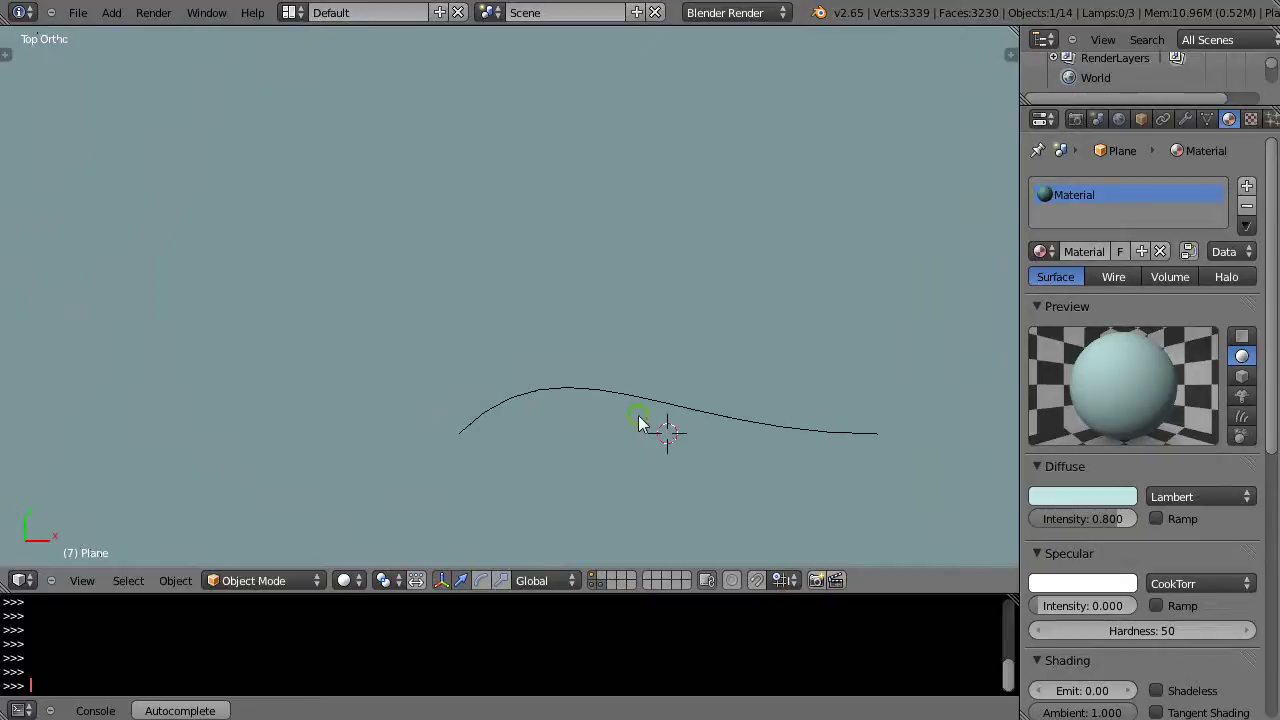
shift+middle_drag(638, 416, 541, 399)
right_click(415, 386)
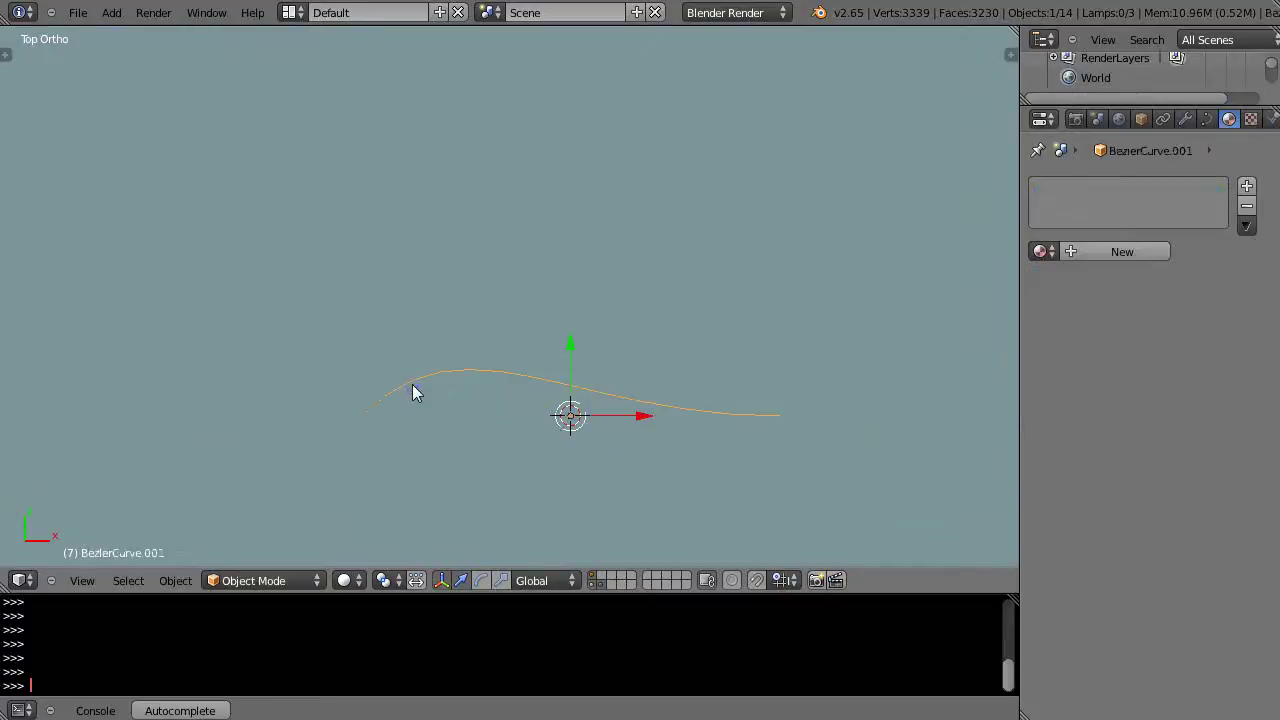
Raise the new curve's right end point with proportional editing so it runs upward
key(Tab)
shift+right_click(359, 414)
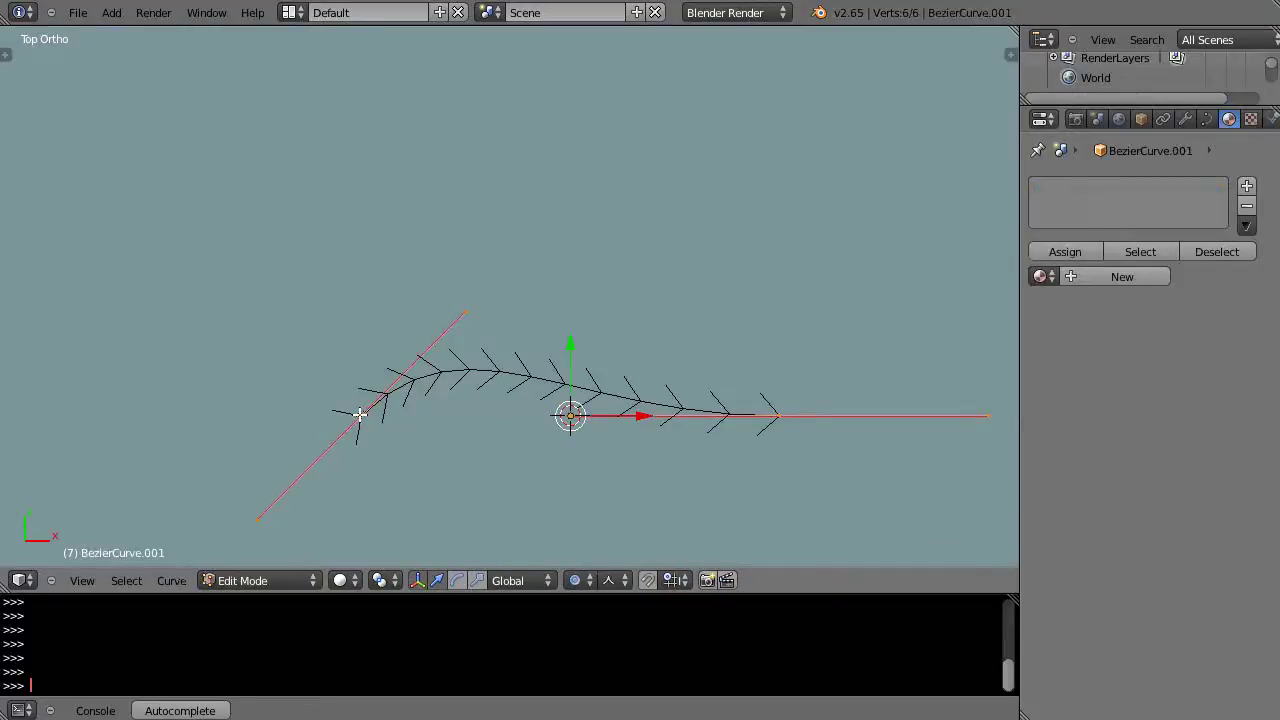
scroll(443, 500, down, 3)
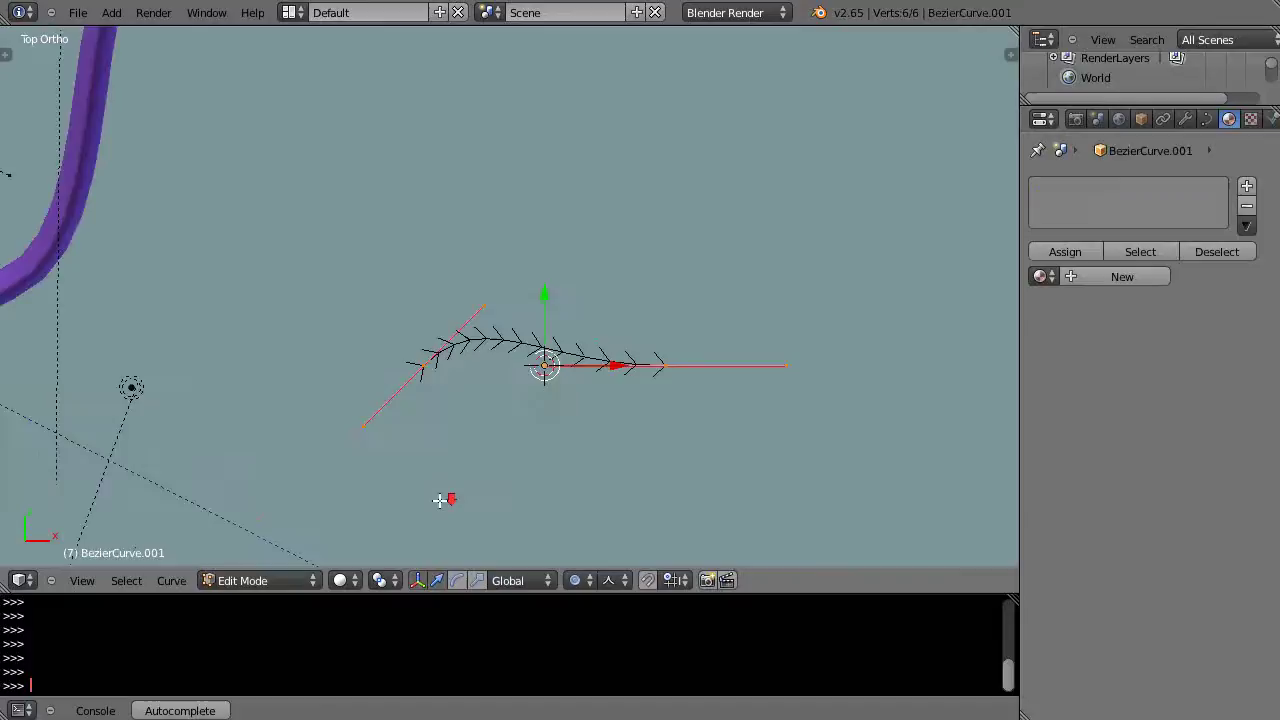
right_click(665, 364)
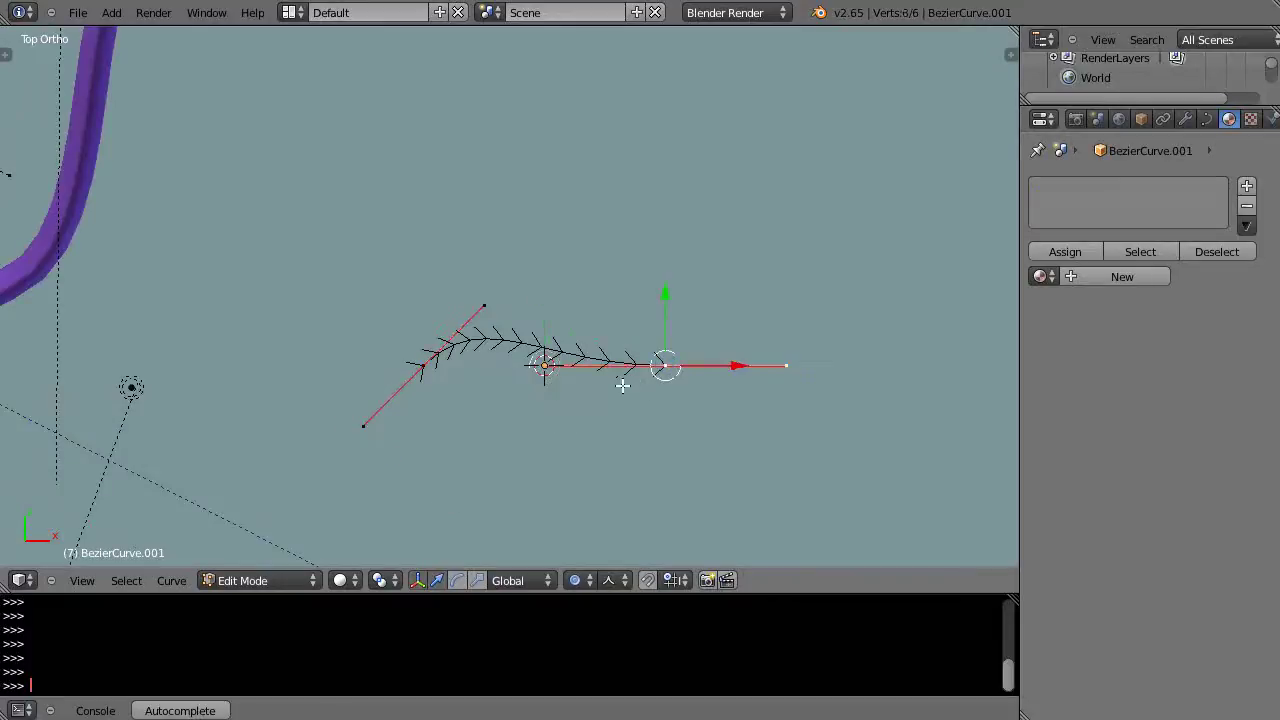
shift+middle_drag(626, 400, 638, 444)
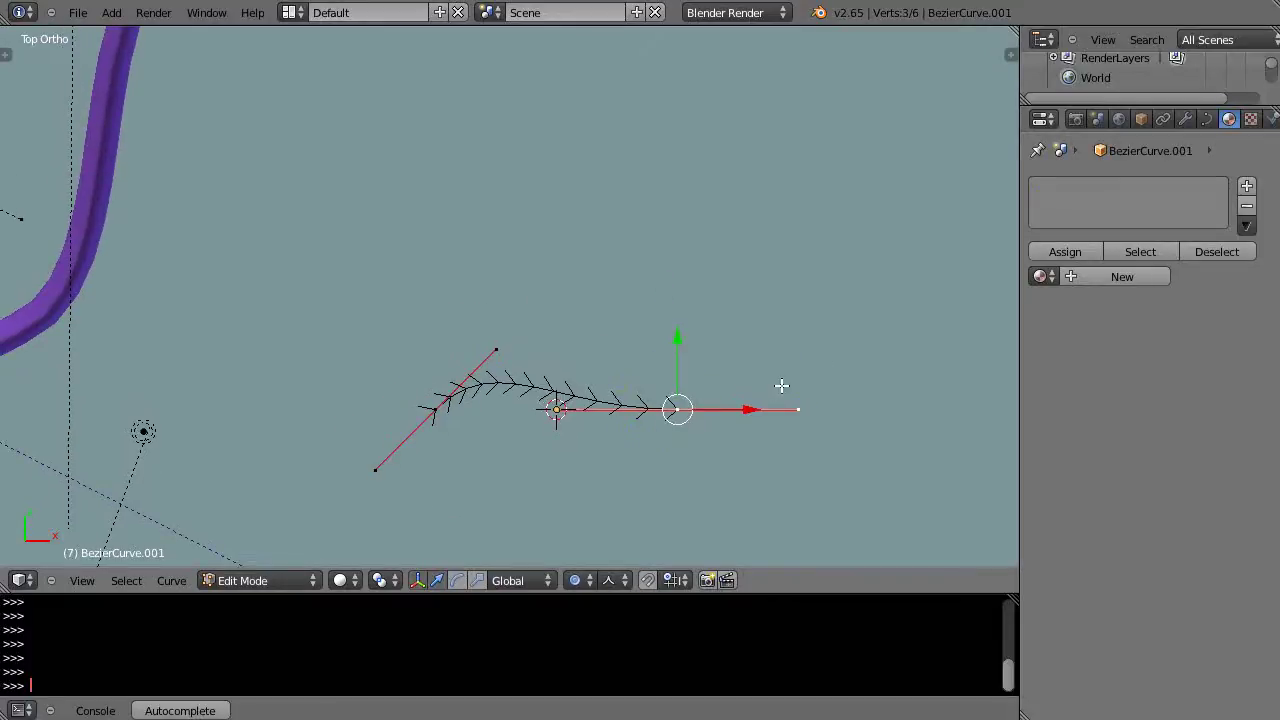
key(g)
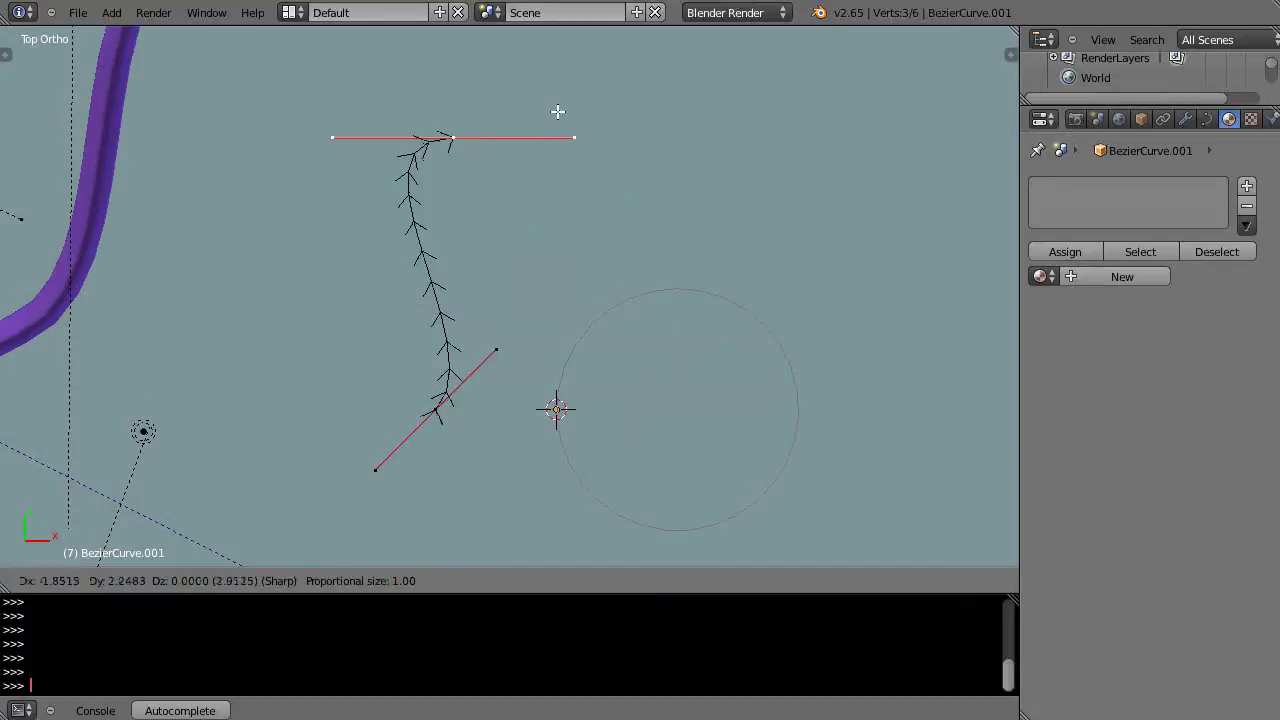
click(553, 111)
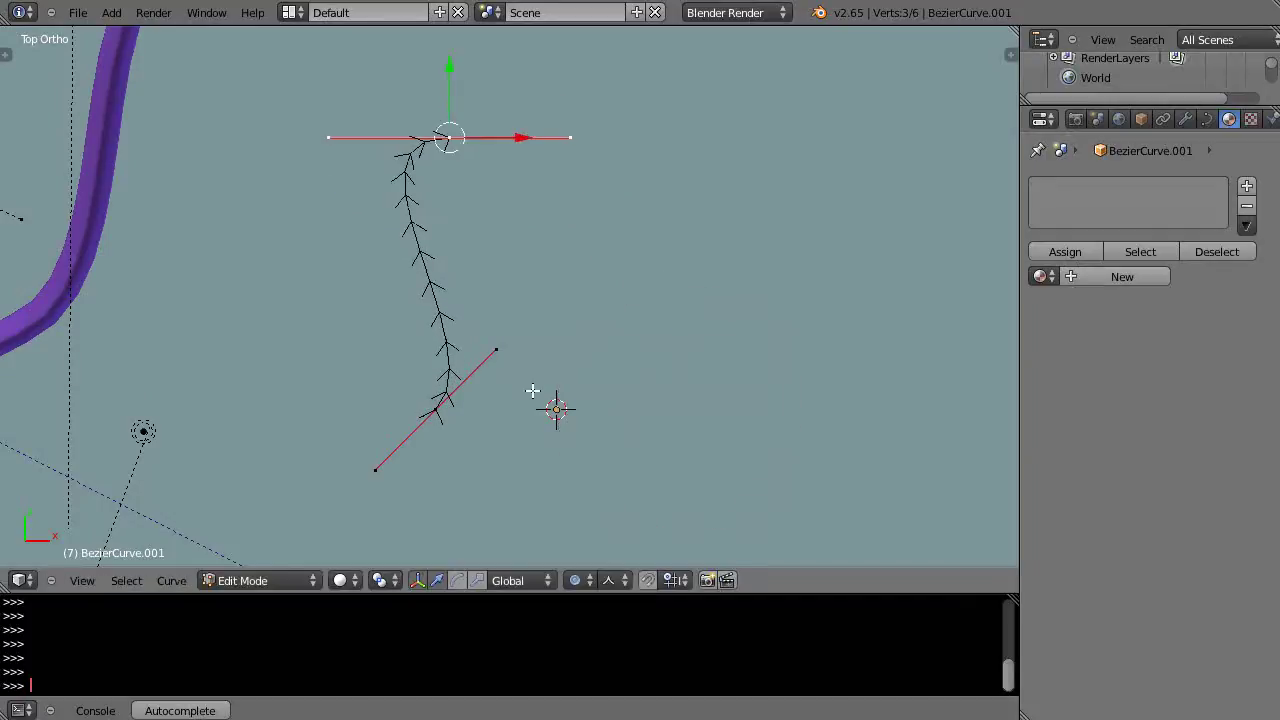
key(Tab)
Snap the 3D cursor to the curve's bottom control point
right_click(437, 405)
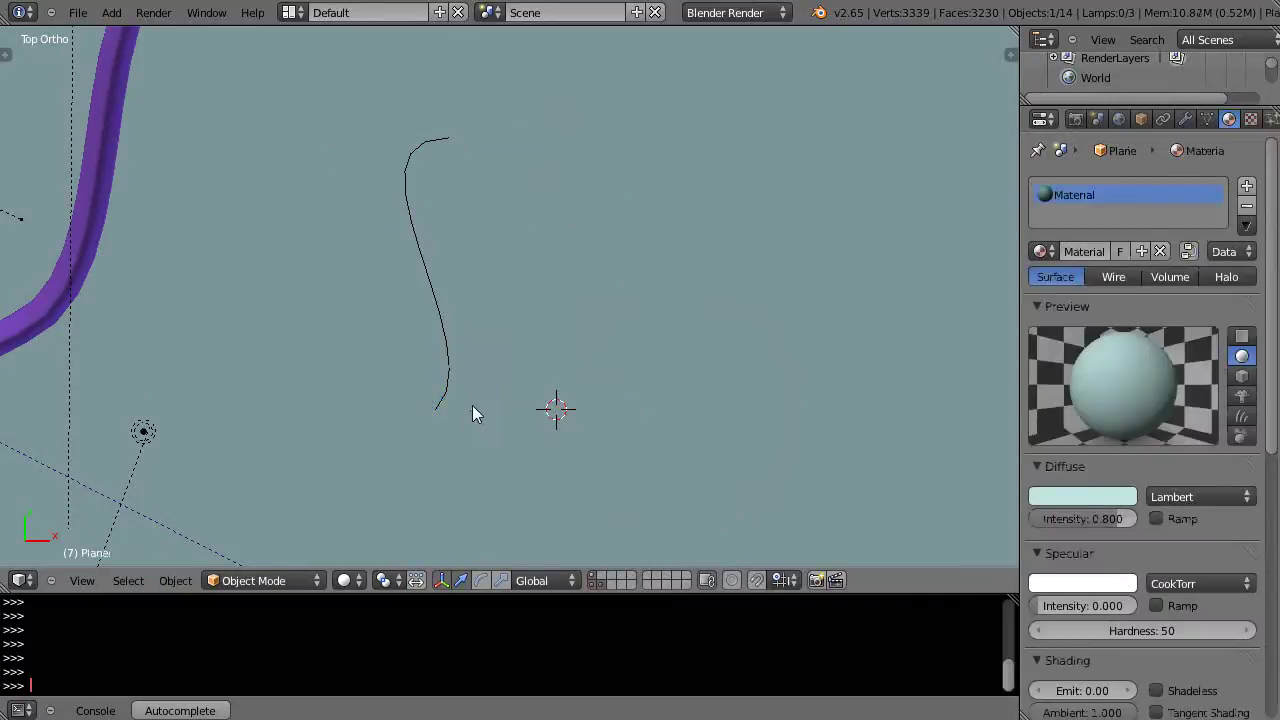
key(Tab)
key(Tab)
right_click(444, 394)
key(Tab)
right_click(438, 410)
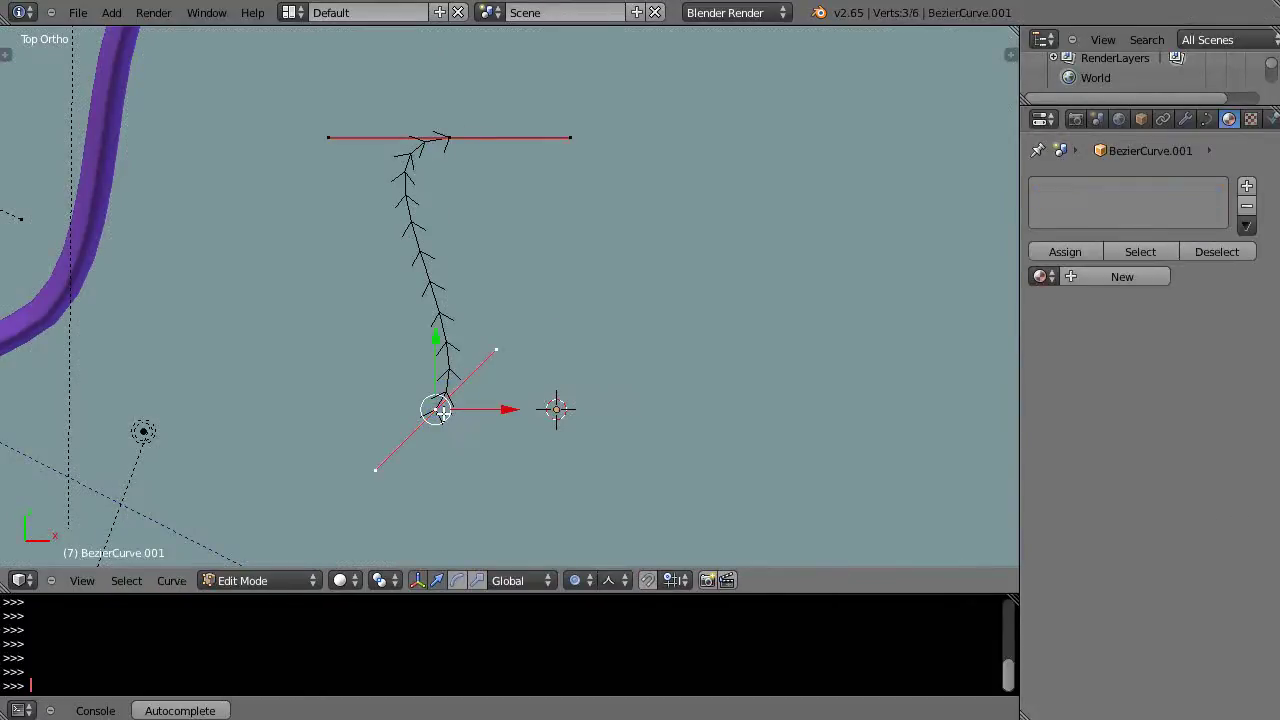
key(shift+s)
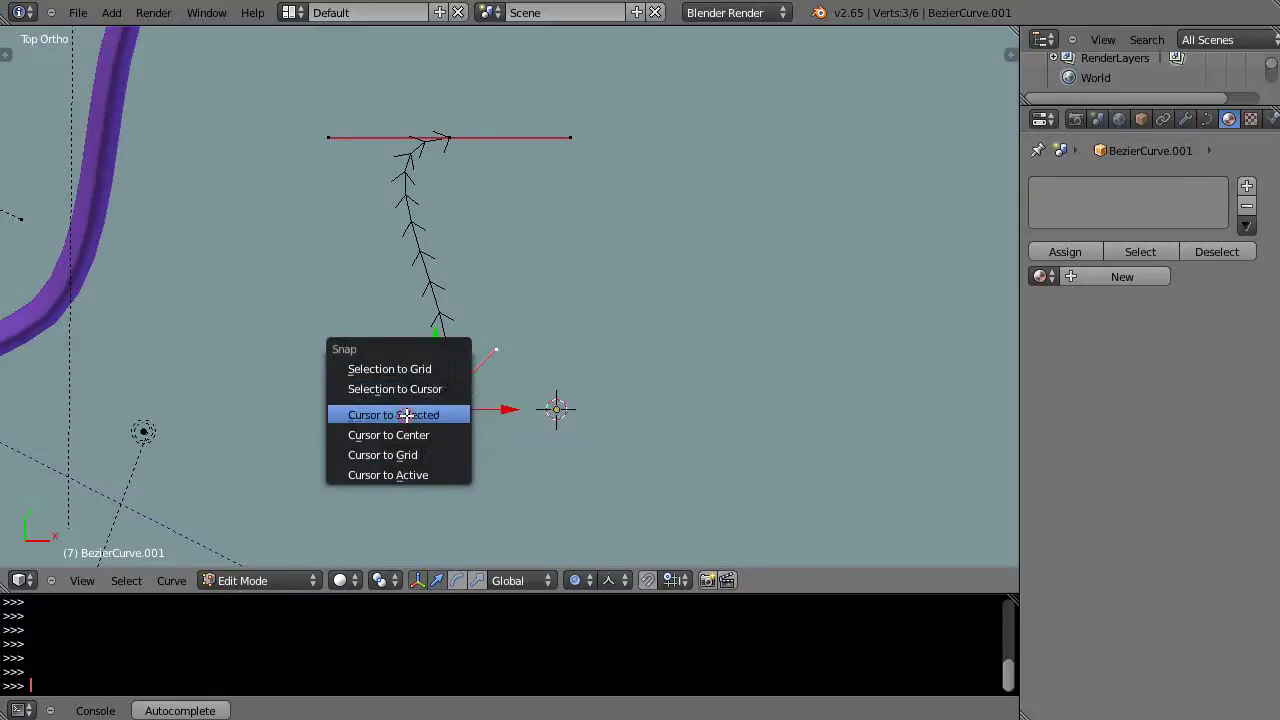
click(410, 416)
key(Tab)
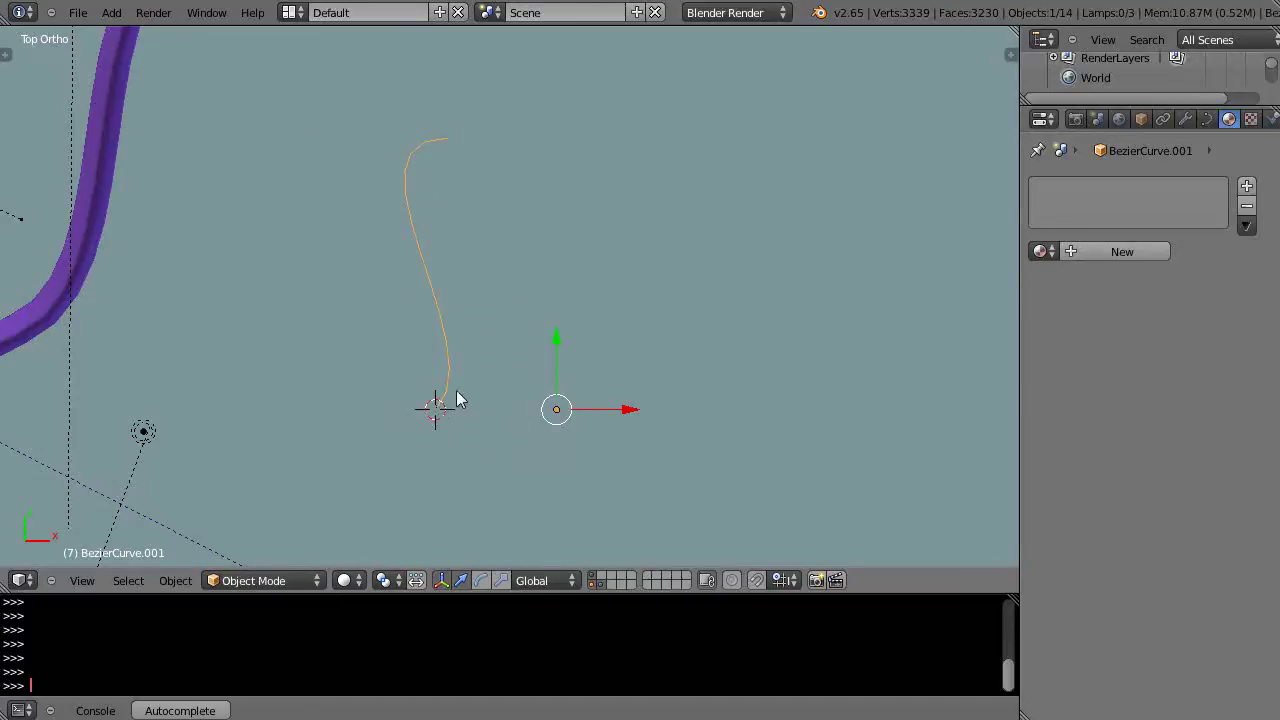
scroll(449, 437, up, 2)
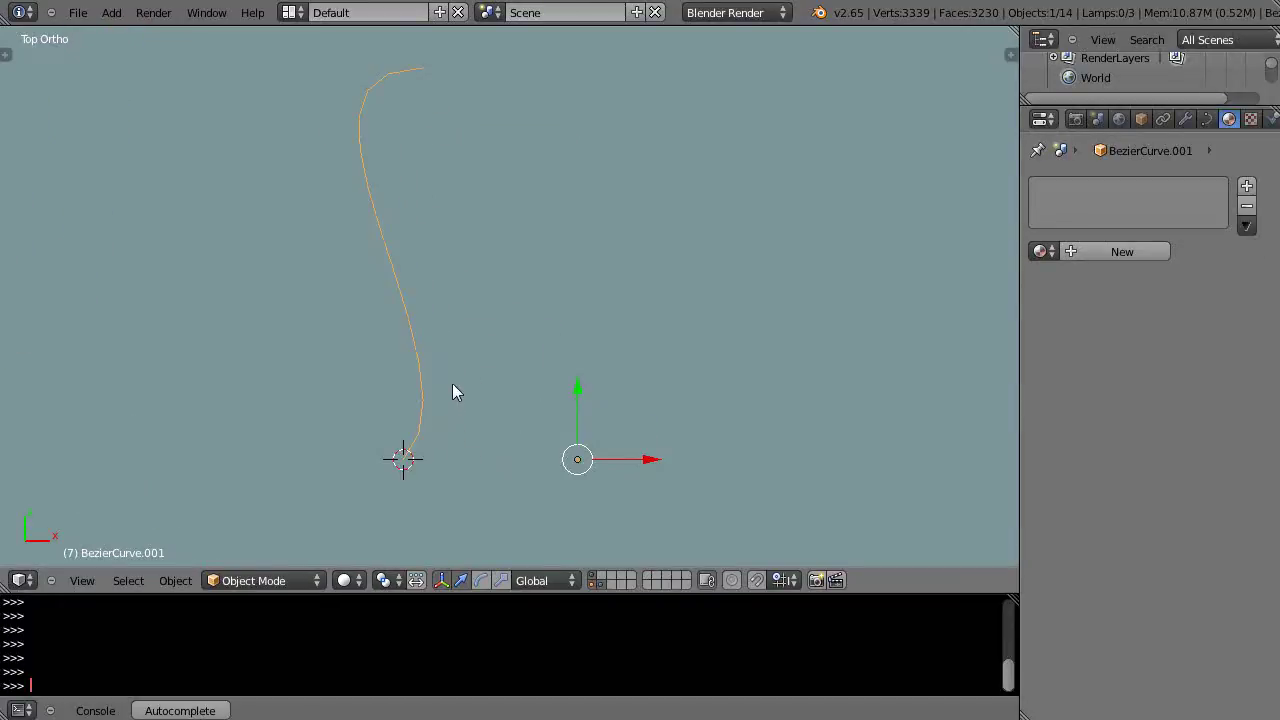
scroll(452, 392, down, 2)
Add a cylinder at the 3D cursor and rotate it 90° about X
key(shift+a)
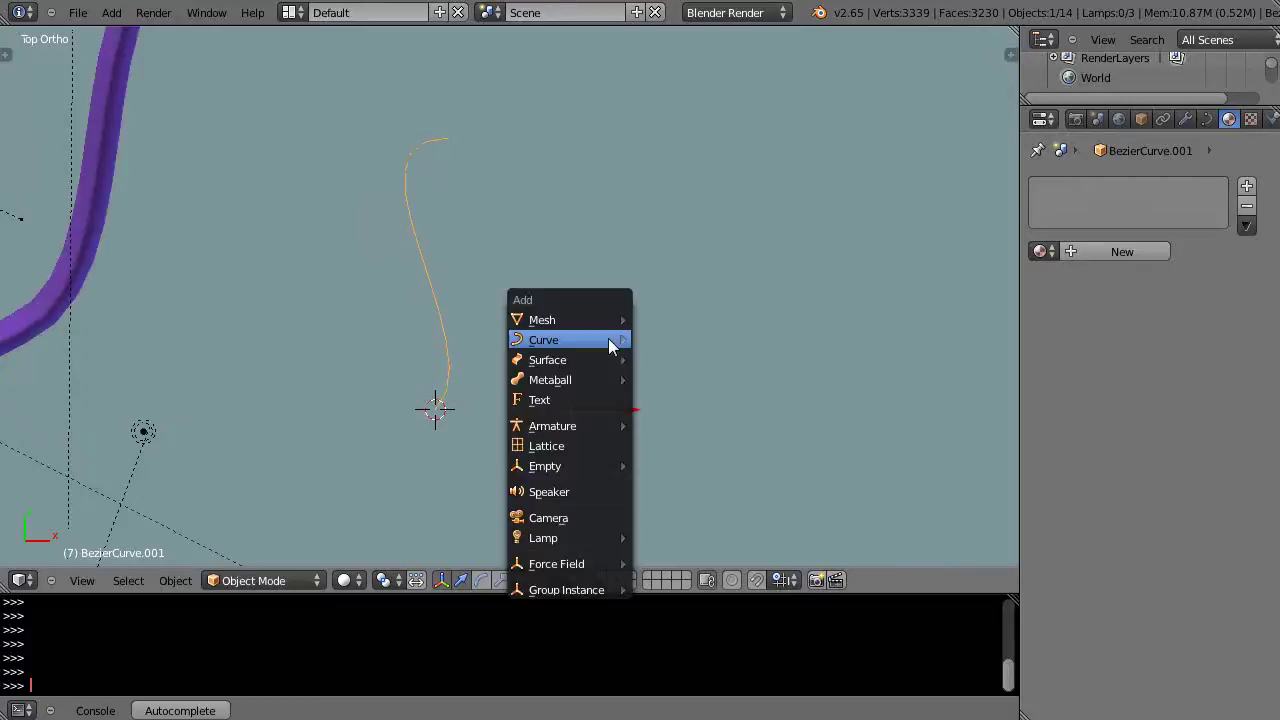
mouse_move(573, 319)
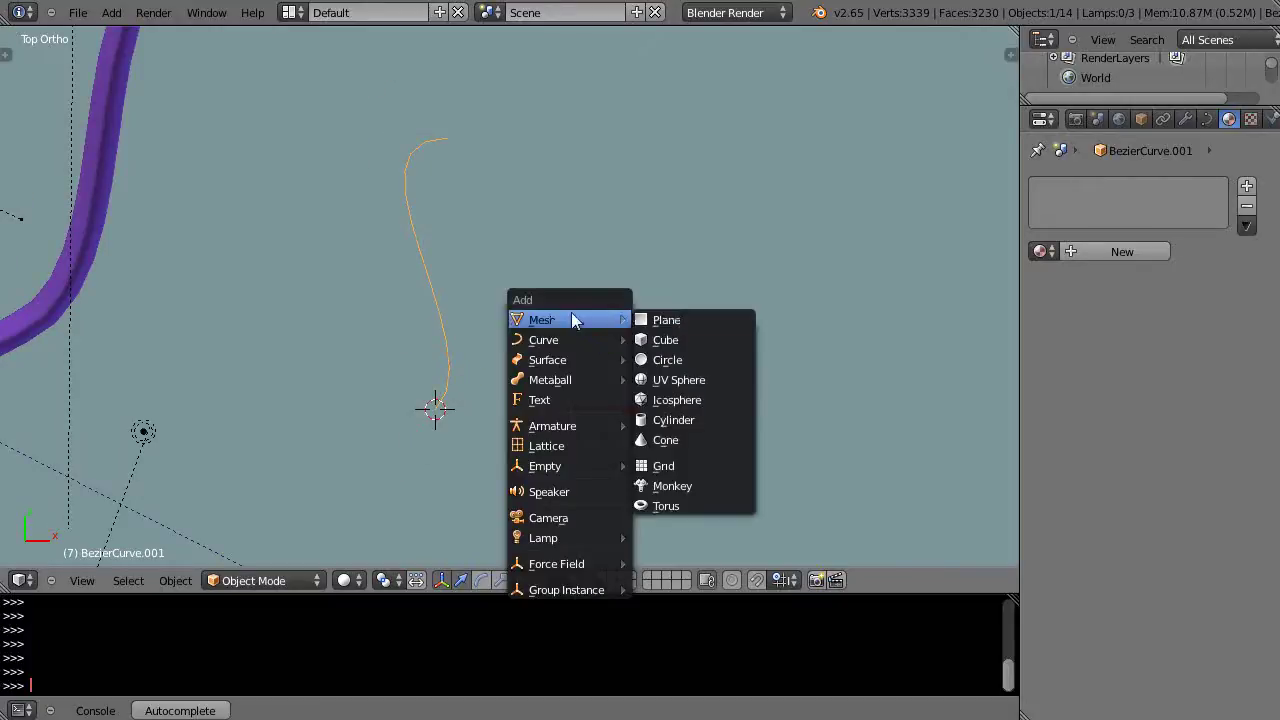
click(676, 420)
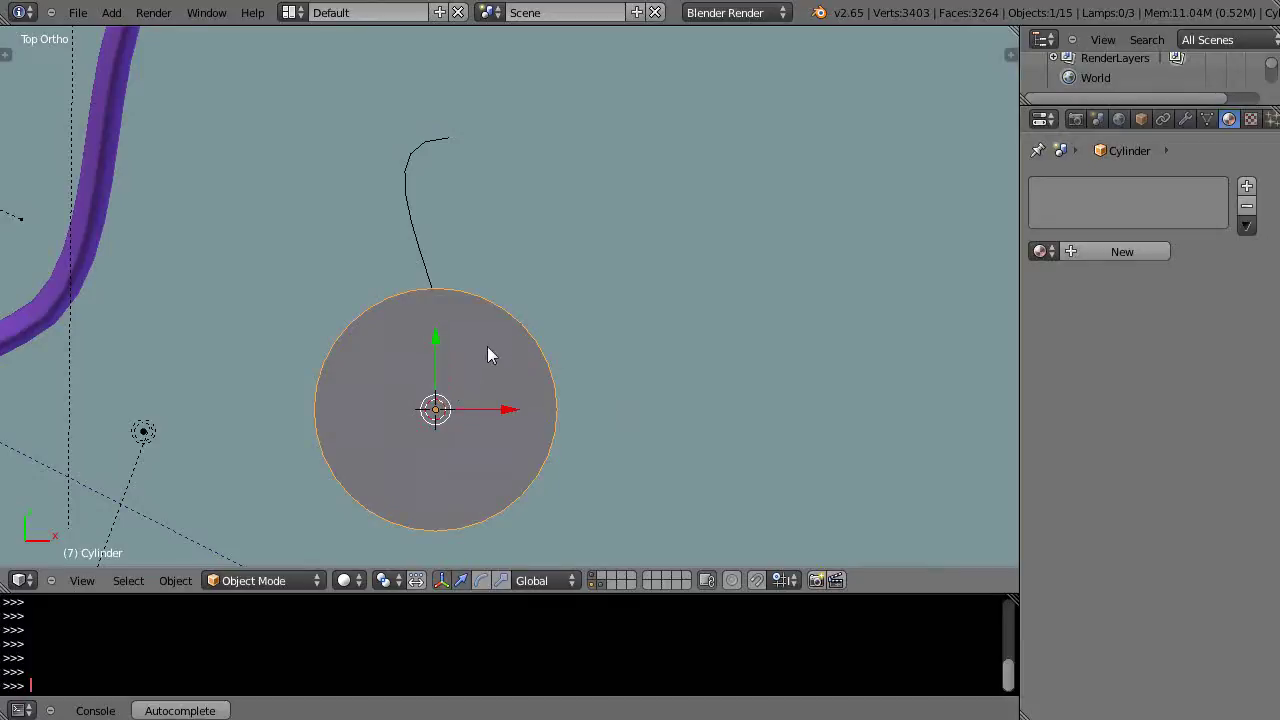
text(rx90)
key(Return)
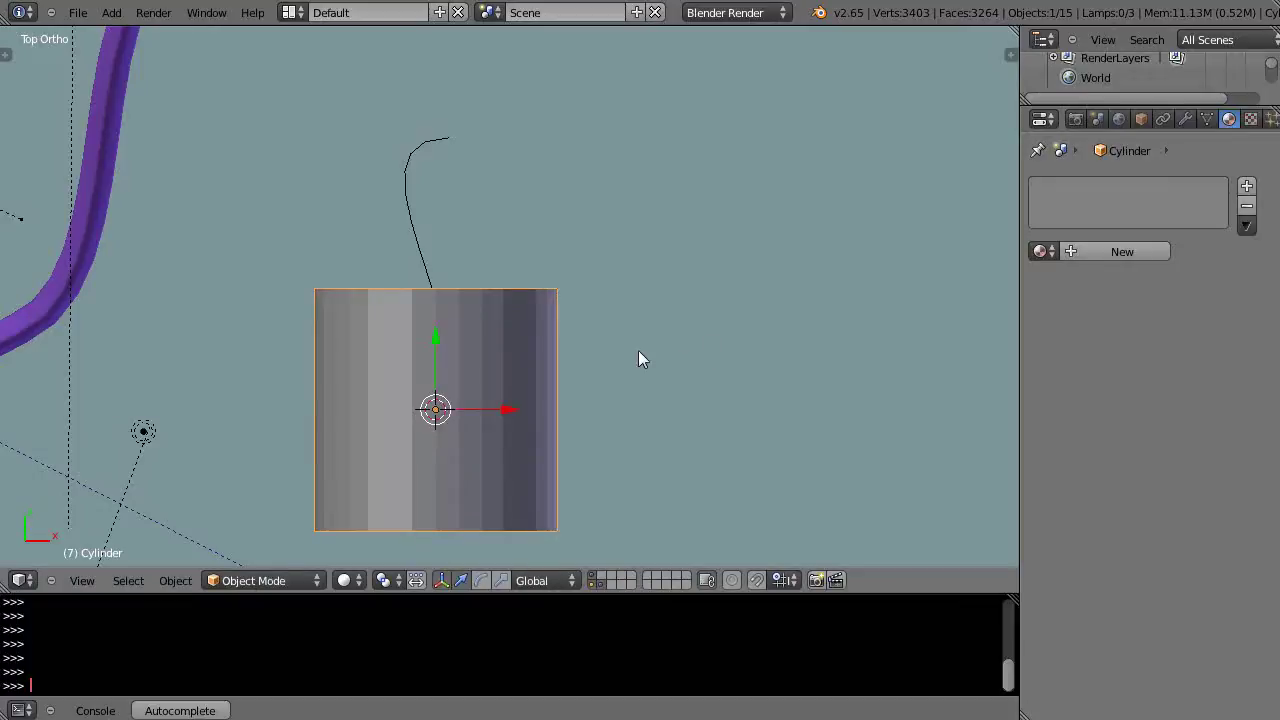
Switch to Local orientation and scale the cylinder taller along Z and thinner in width
click(540, 584)
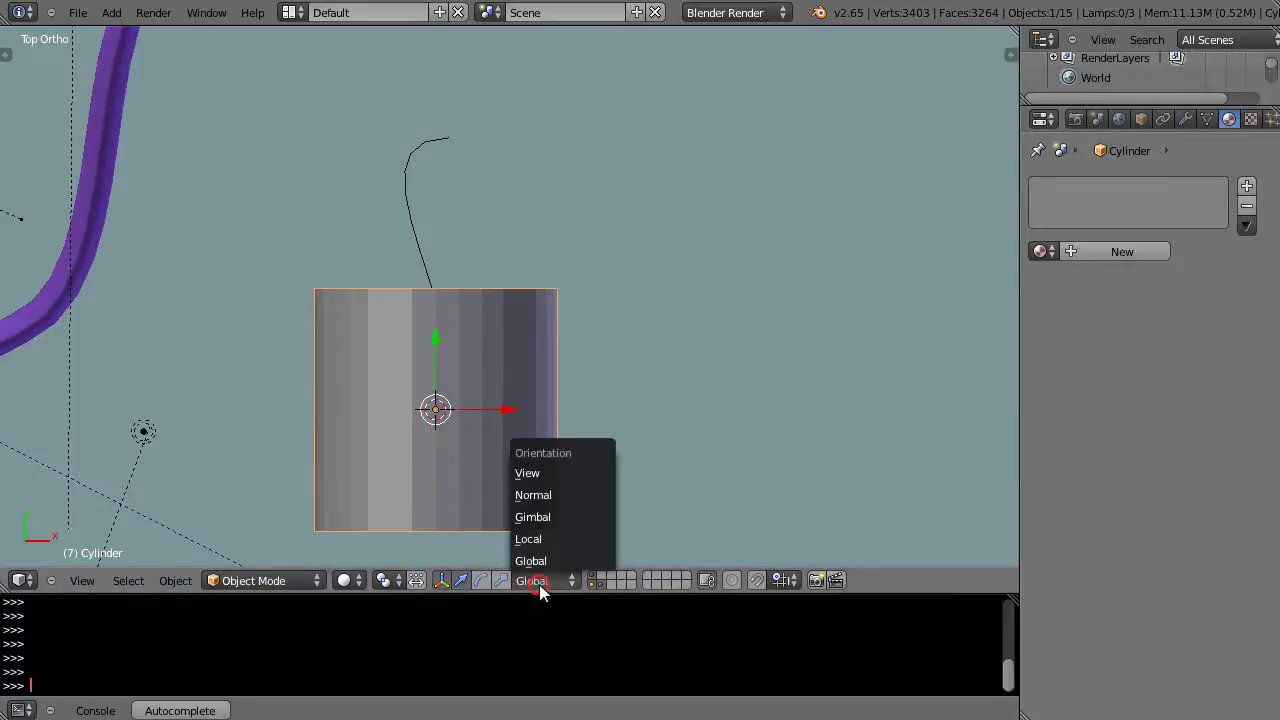
click(543, 535)
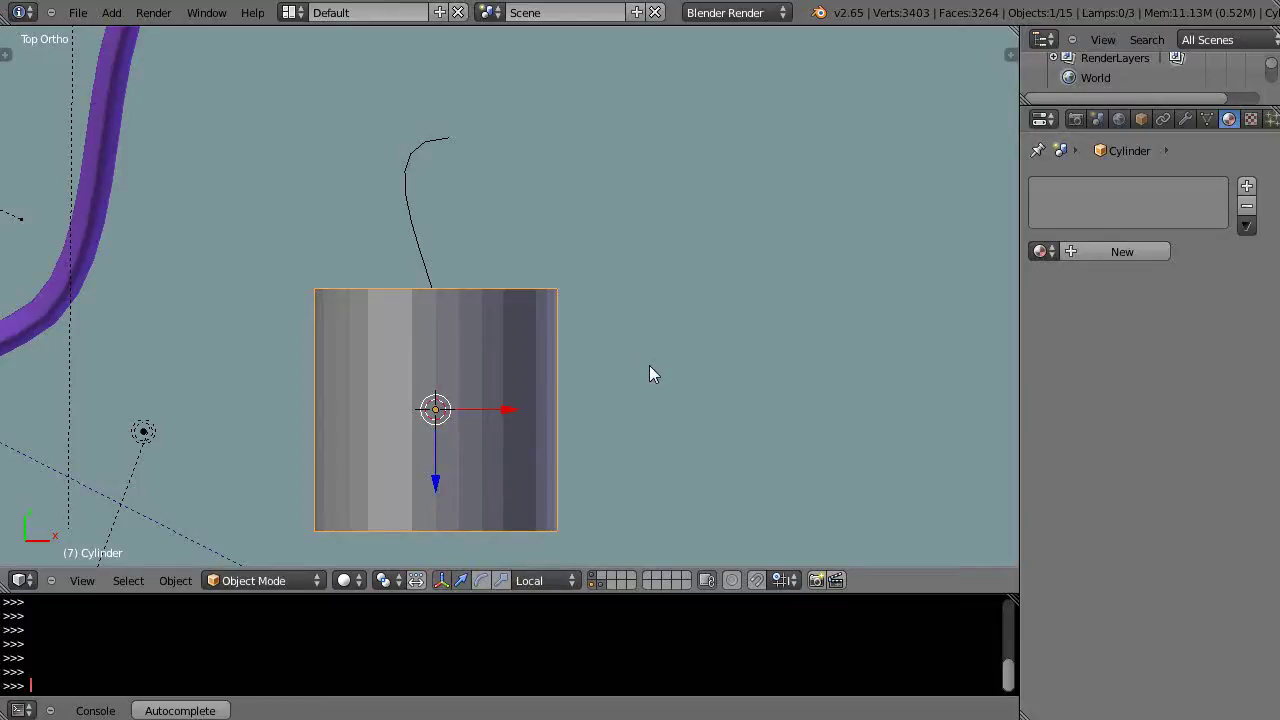
key(s)
key(z)
key(z)
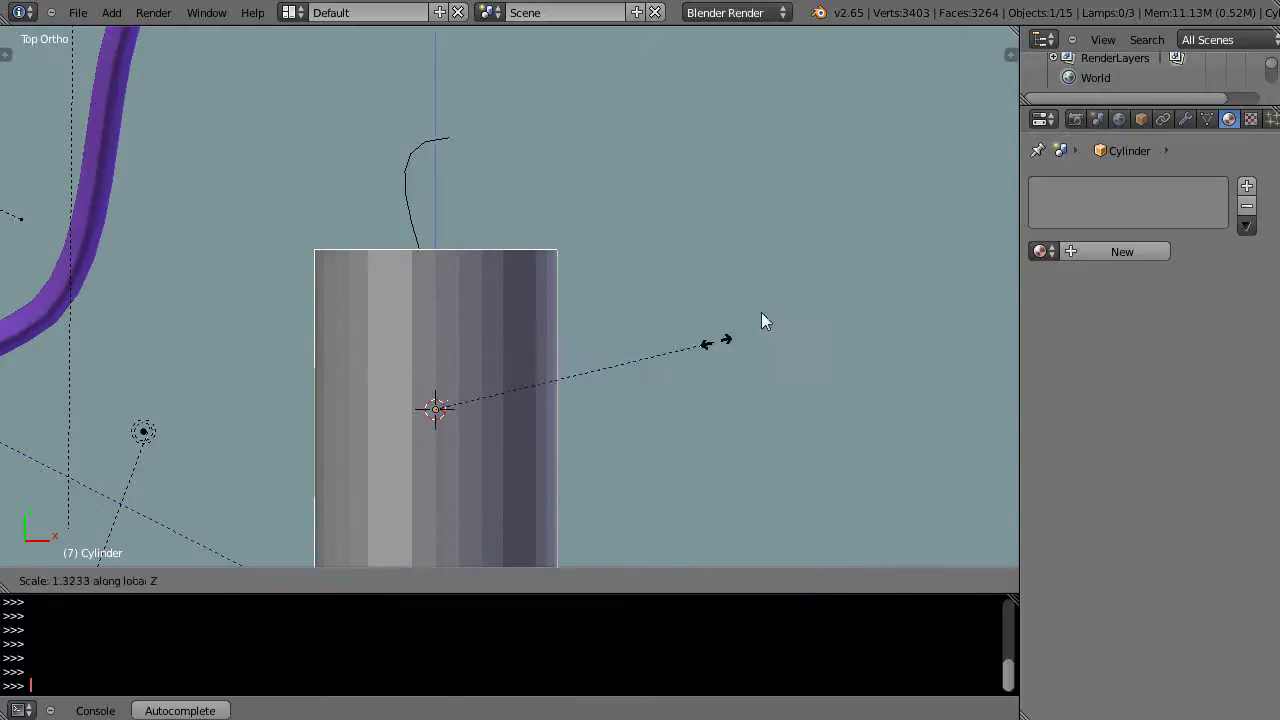
click(882, 226)
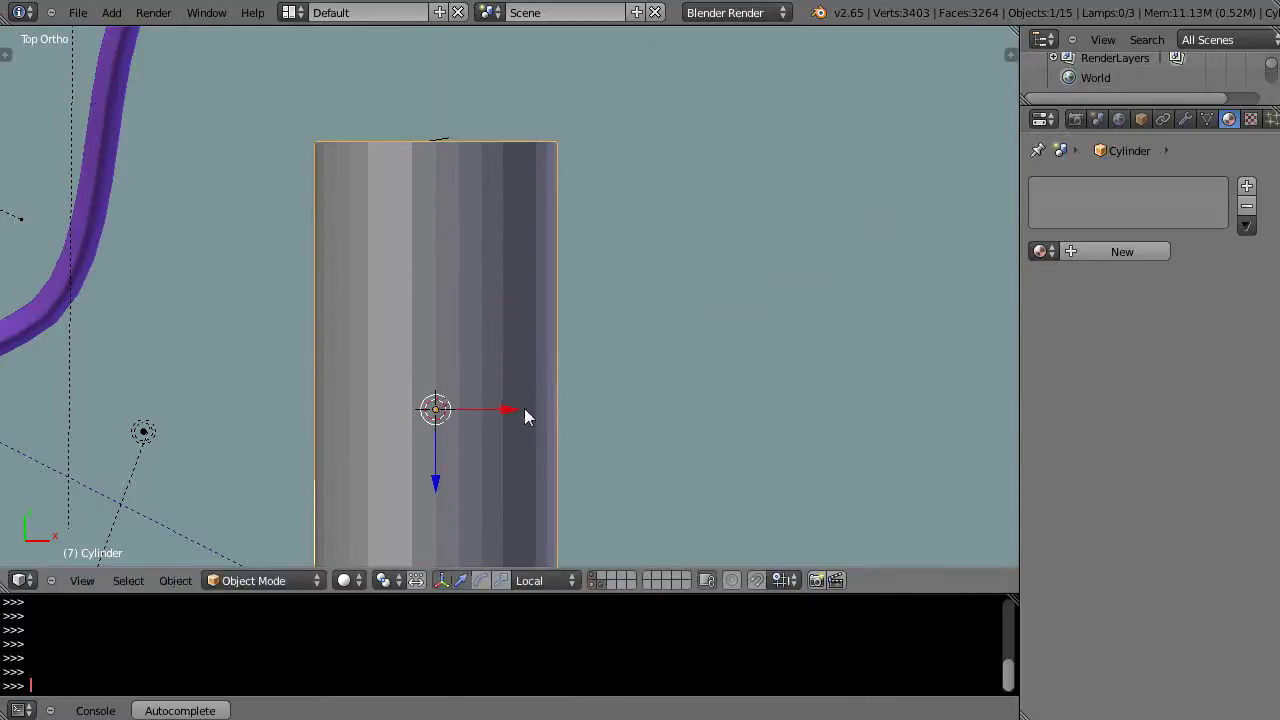
key(s)
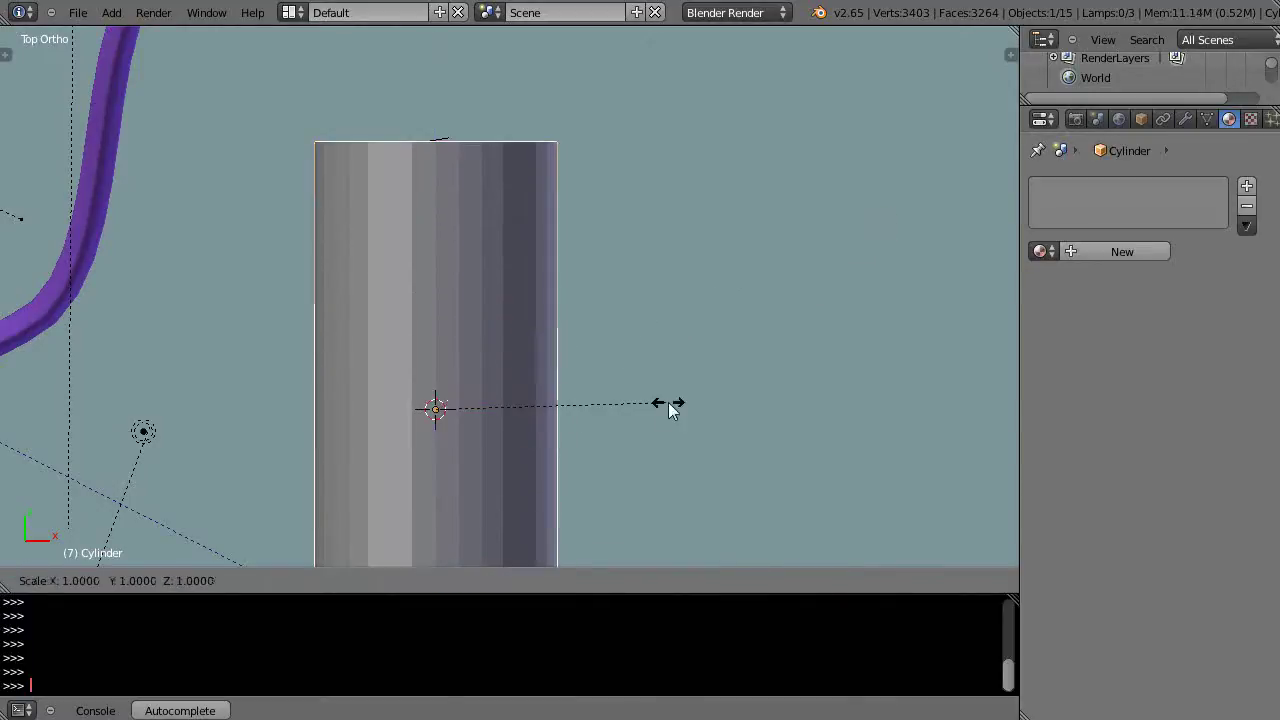
key(shift+z)
key(shift+z)
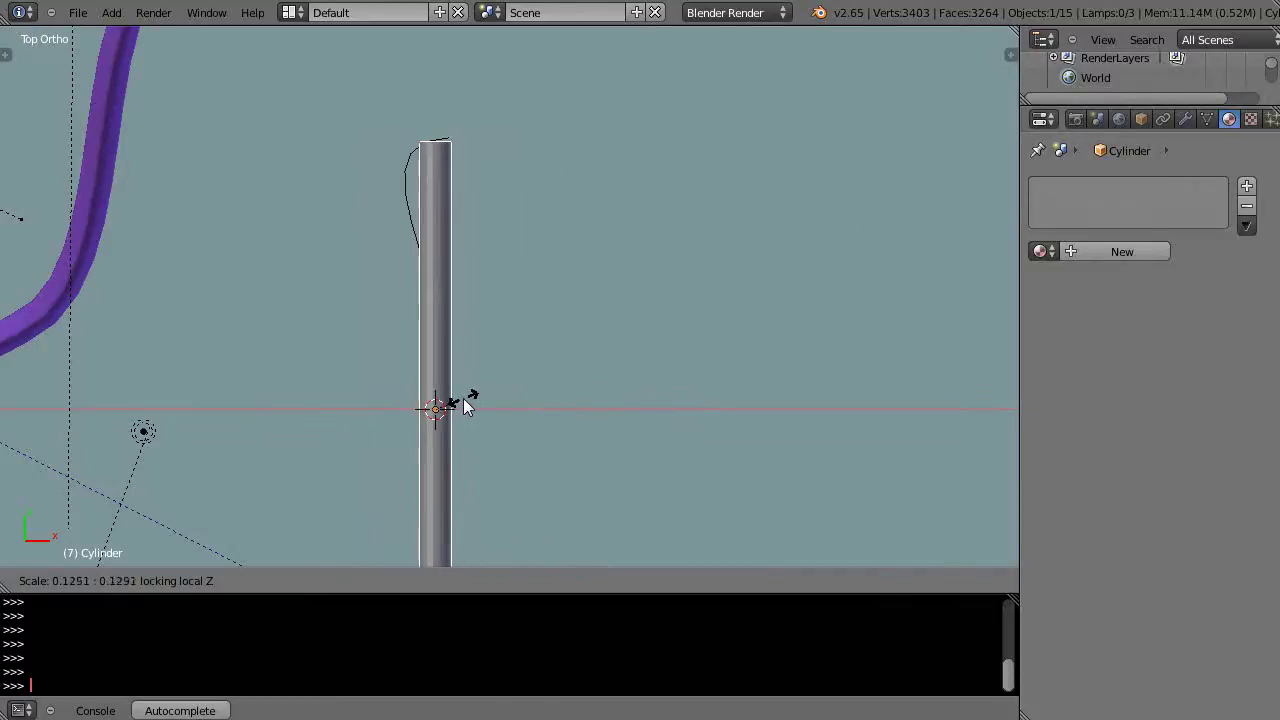
click(464, 399)
Move the thin pole up along its length, checking it briefly in wireframe
scroll(478, 438, down, 2)
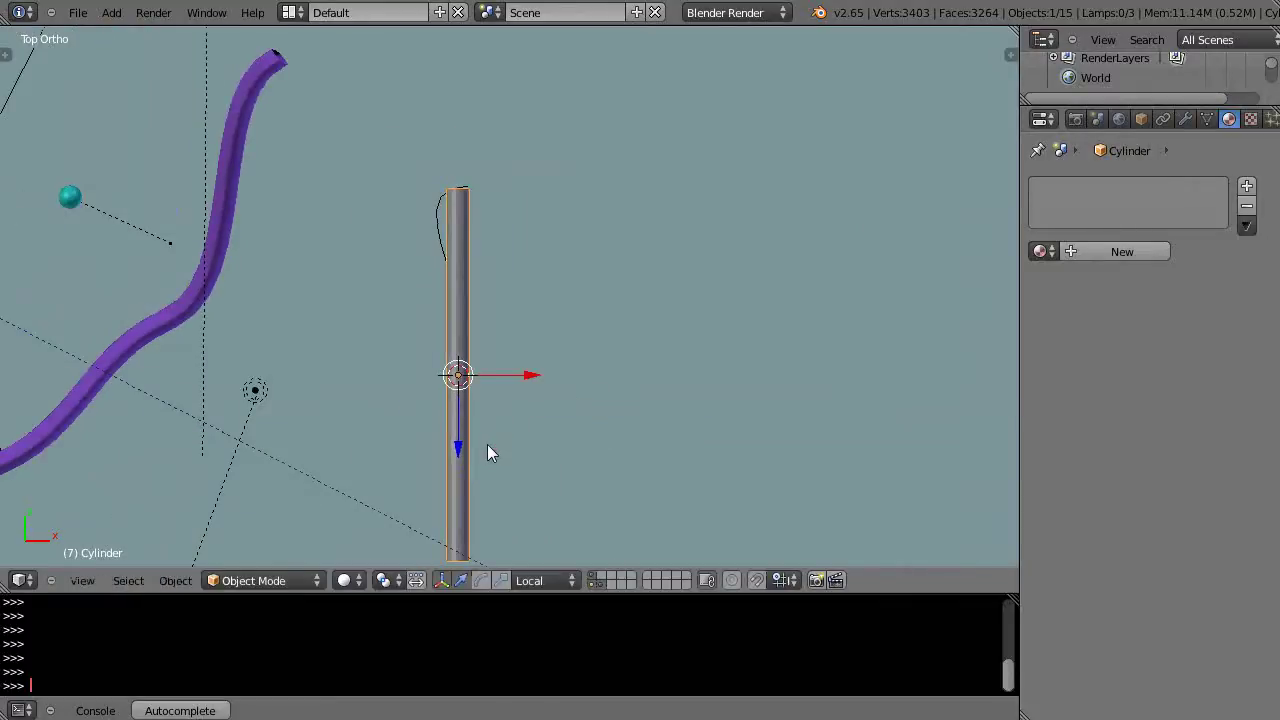
drag(464, 443, 470, 353)
key(z)
scroll(472, 360, up, 4)
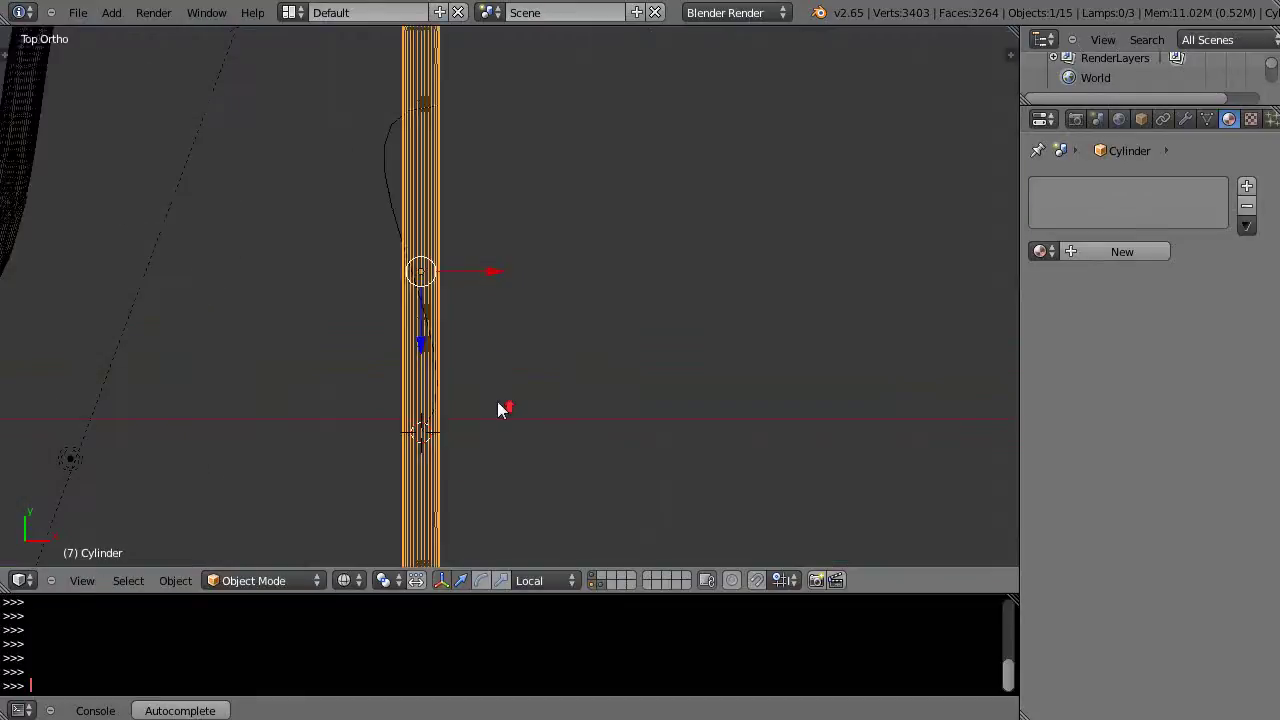
key(z)
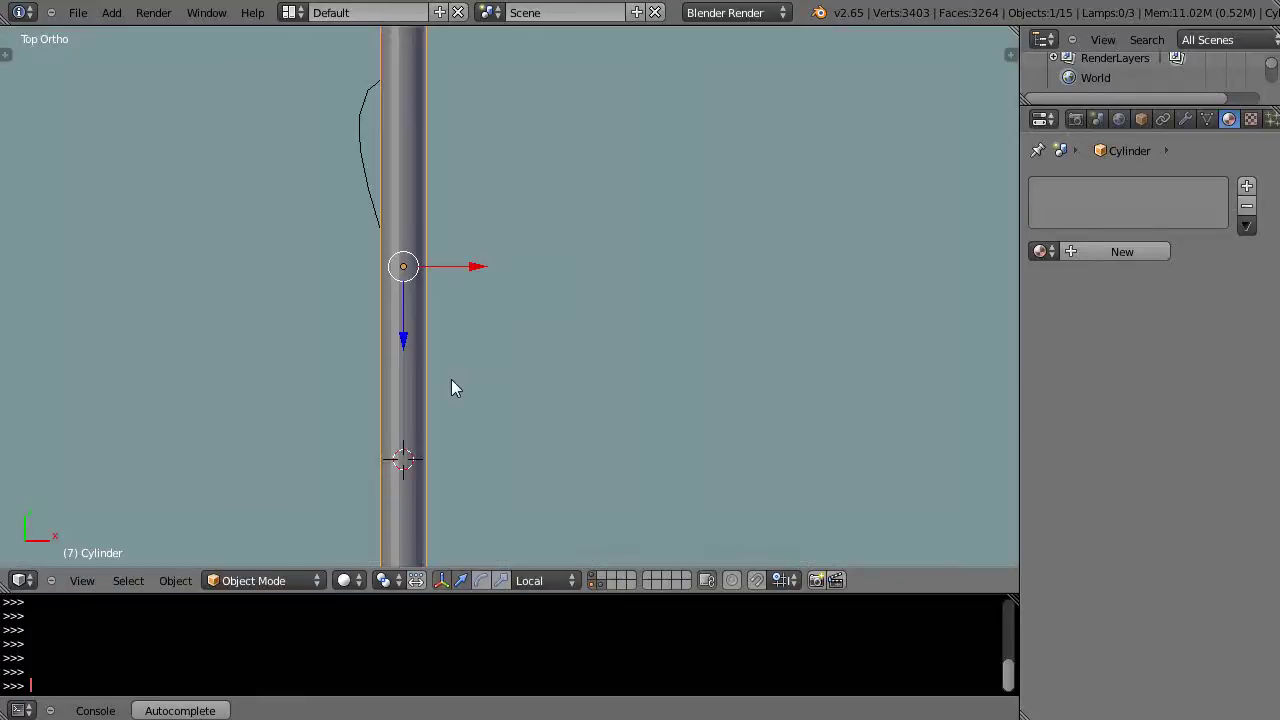
mouse_move(449, 360)
middle_down()
mouse_move(457, 351)
mouse_move(445, 368)
middle_up()
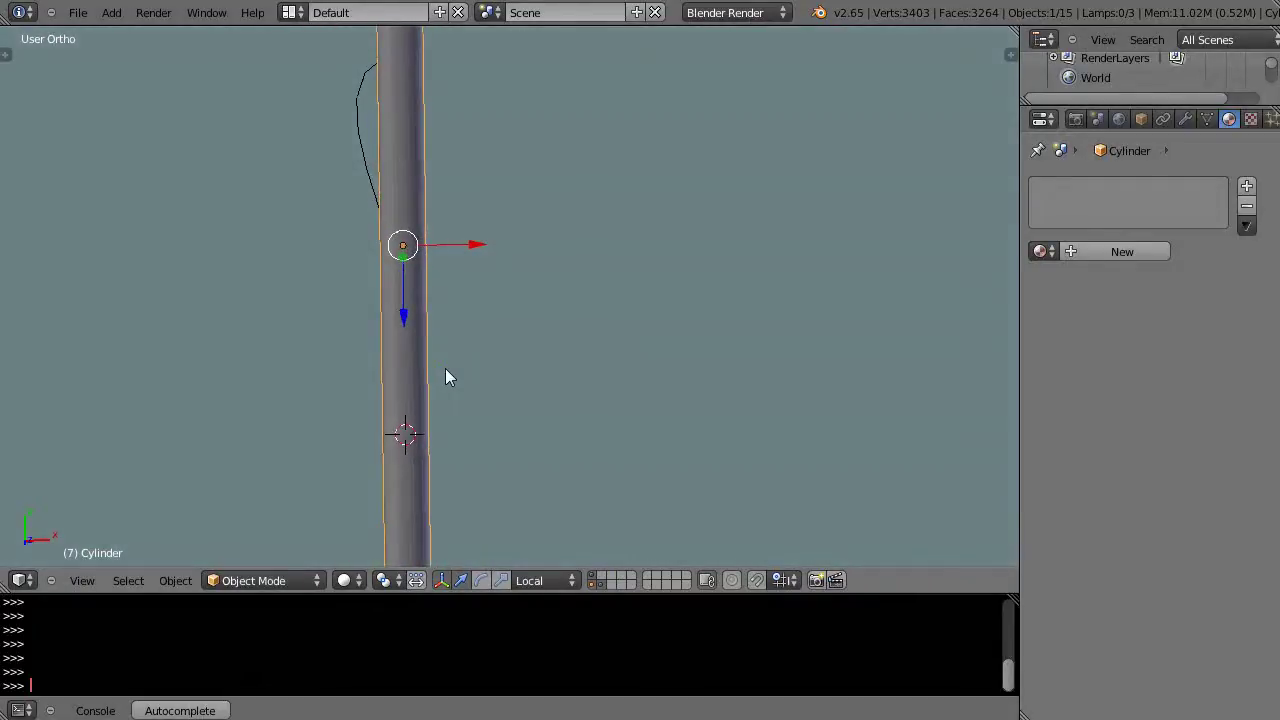
Raise the cylinder pole straight up, then put the thin curve beside it into Edit Mode
right_click(369, 186)
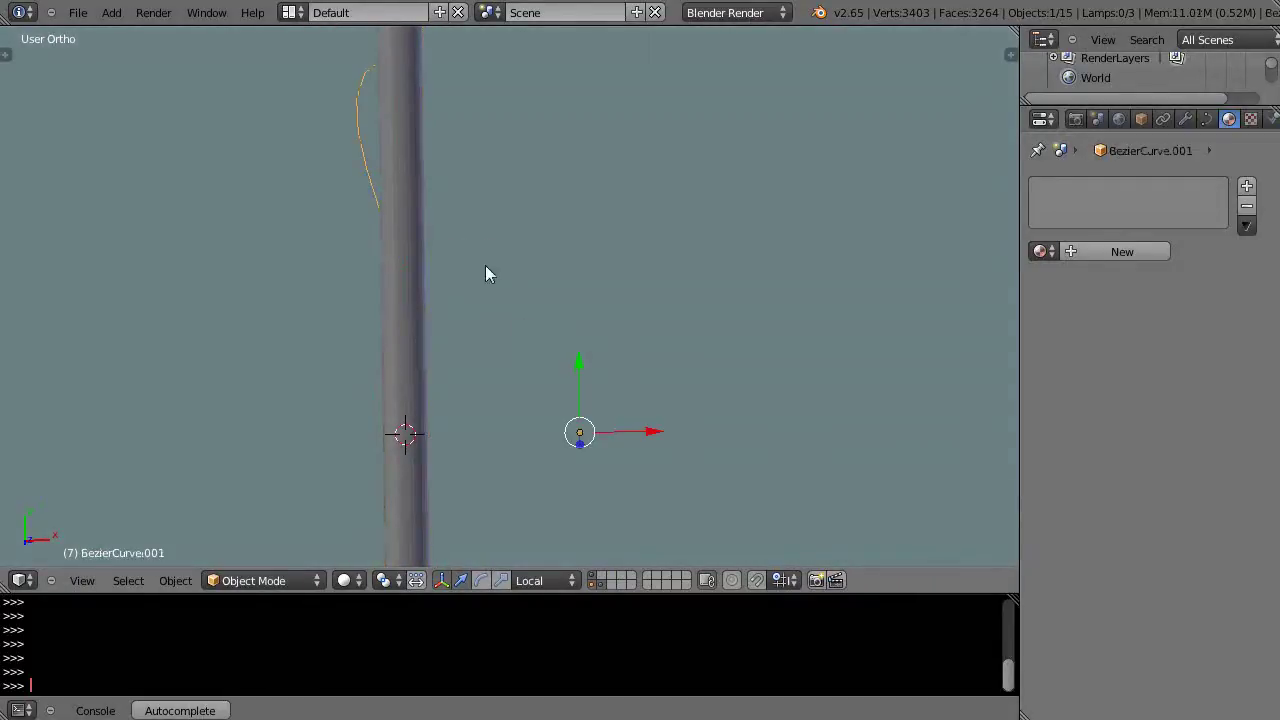
scroll(549, 393, down, 3)
mouse_move(571, 408)
middle_down()
mouse_move(552, 410)
mouse_move(575, 420)
middle_up()
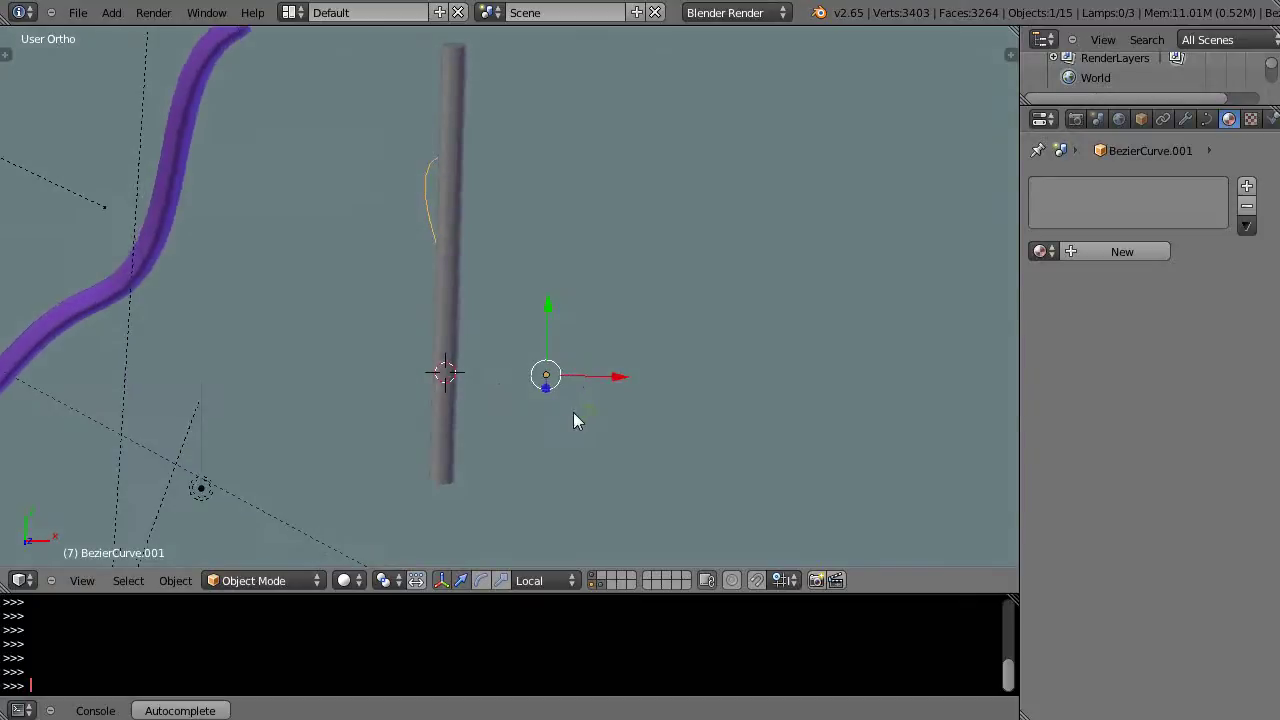
right_click(447, 345)
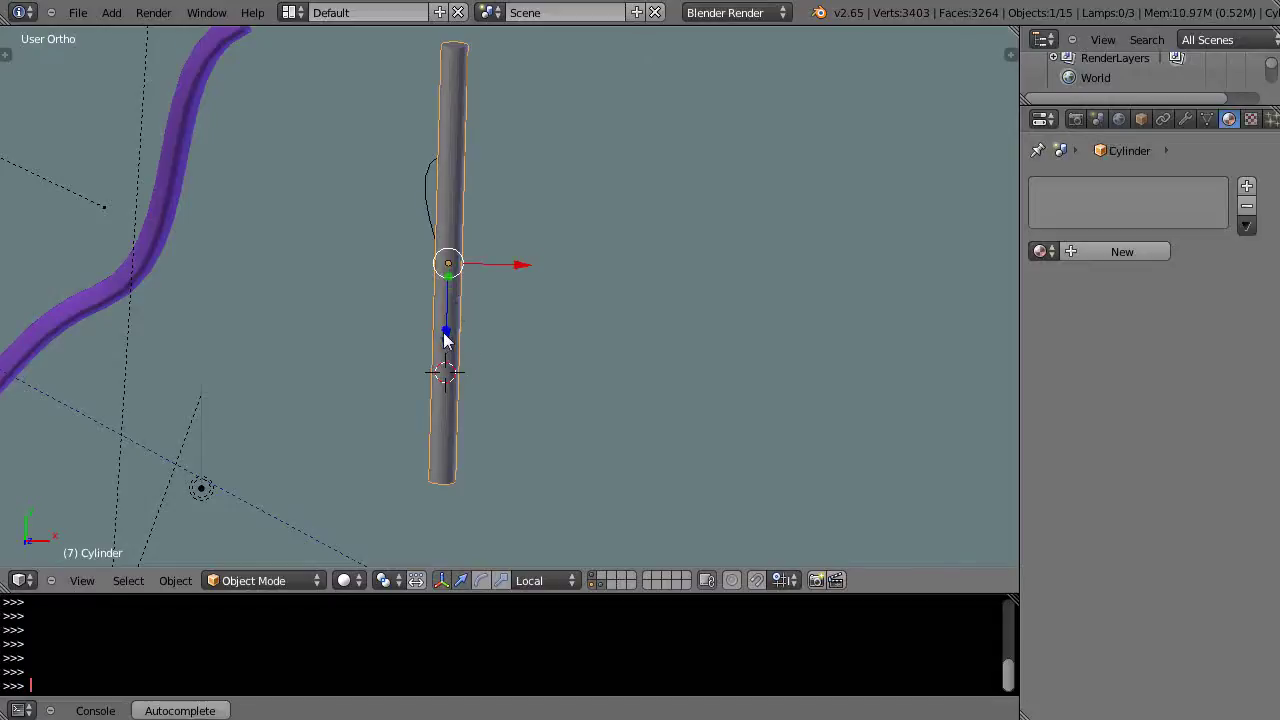
drag(447, 340, 464, 224)
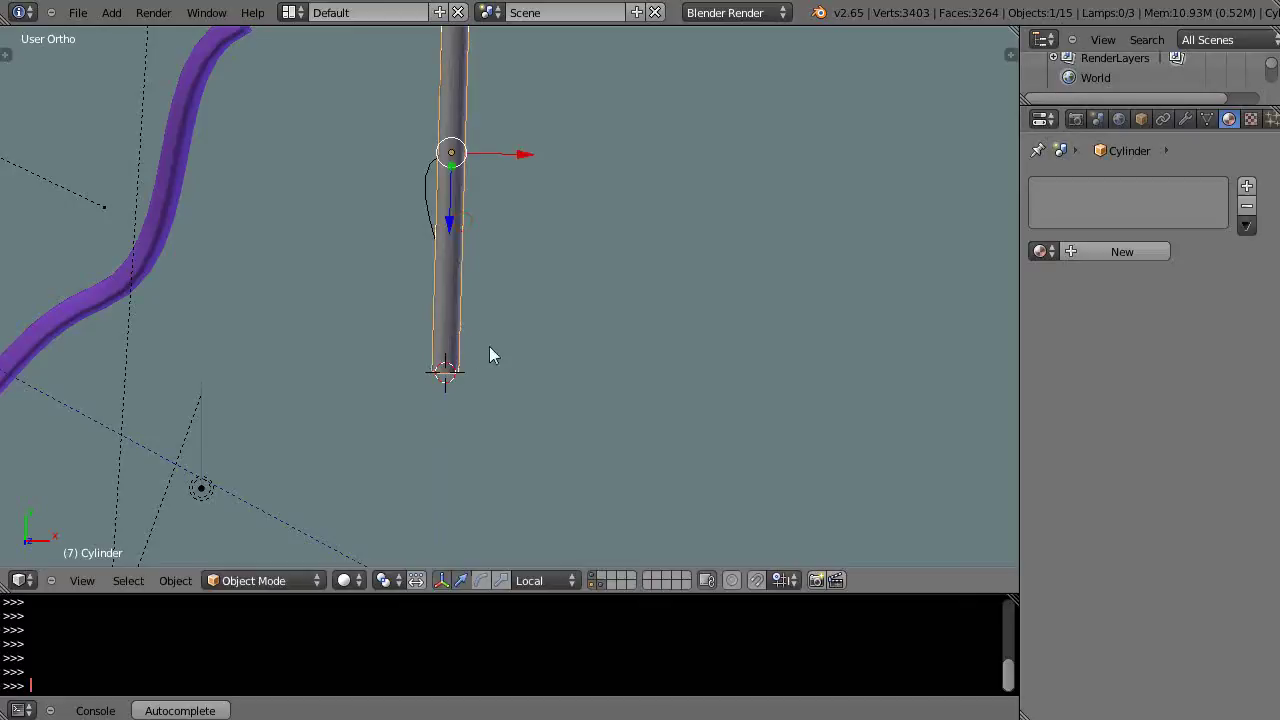
shift+middle_drag(490, 350, 514, 512)
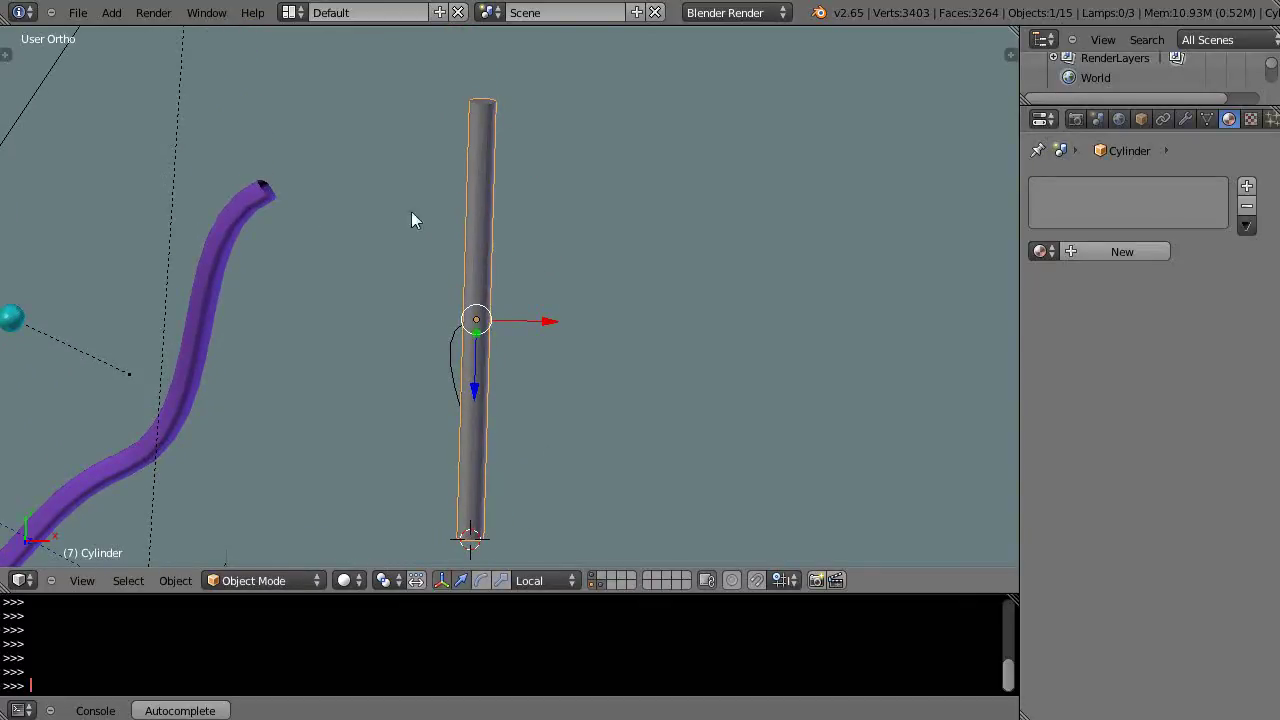
shift+middle_drag(516, 235, 466, 265)
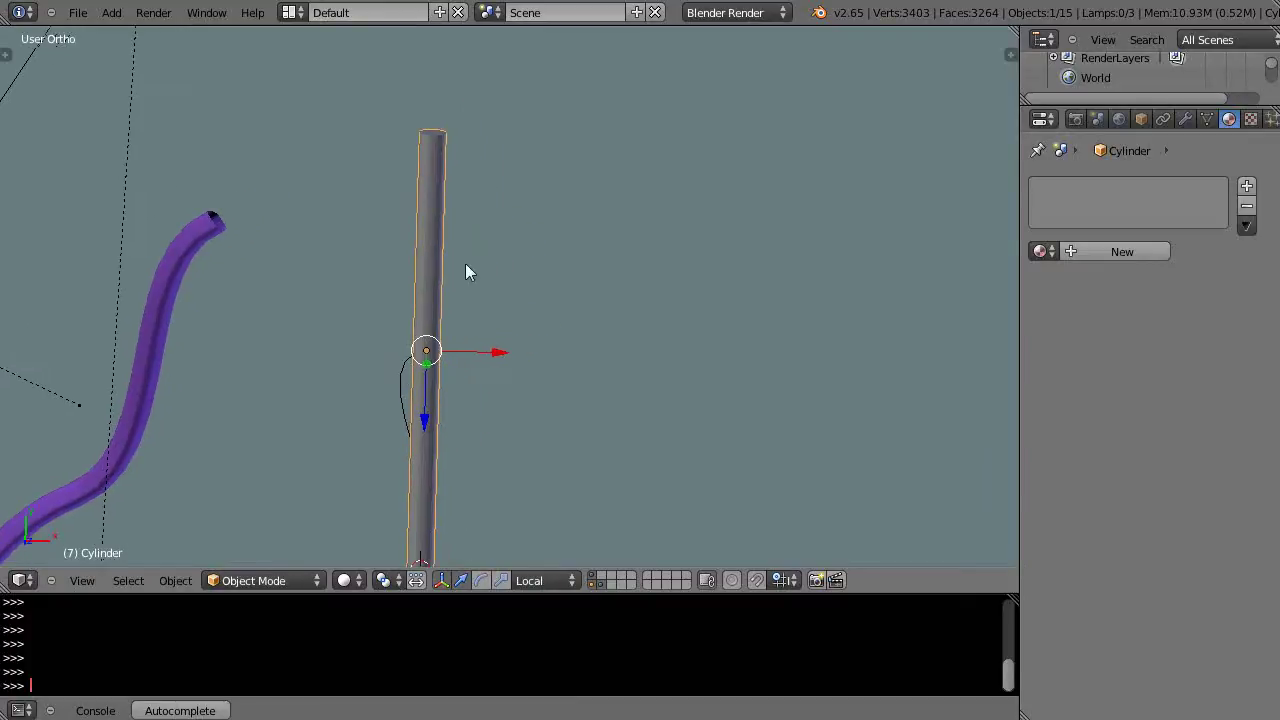
right_click(403, 390)
key(Tab)
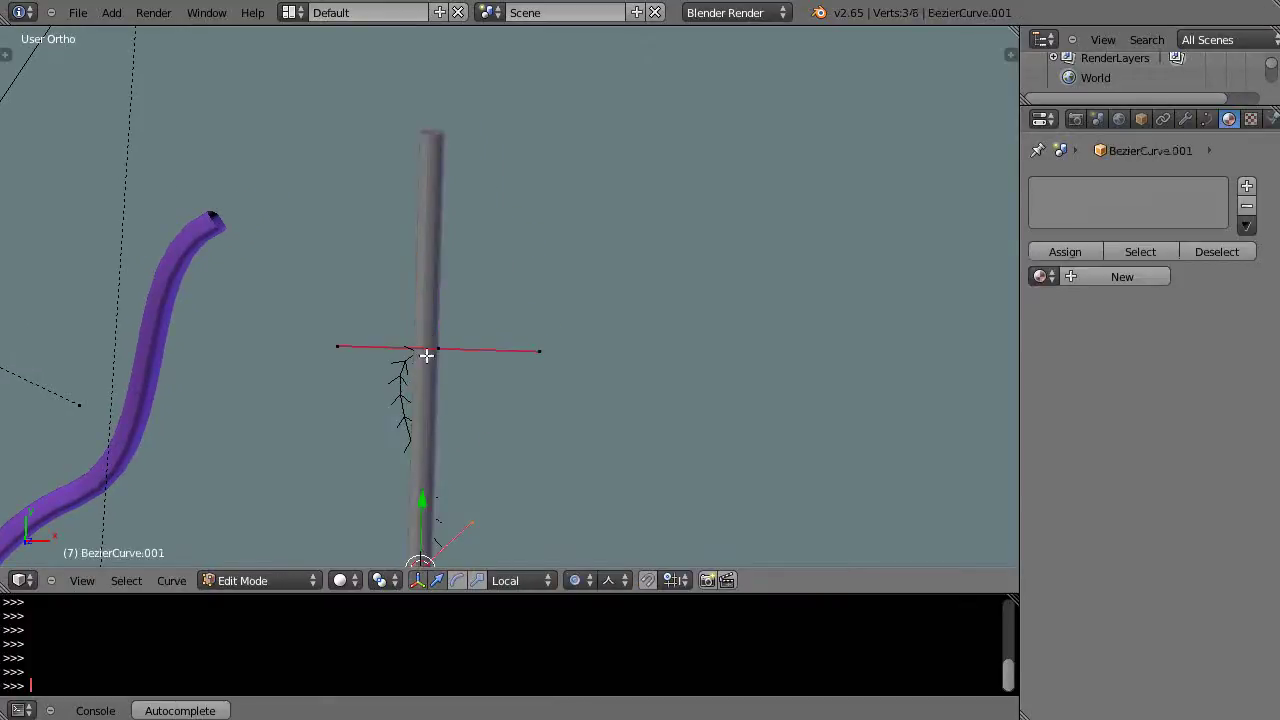
Move the curve's upper control point along Z to the pole's top
right_click(437, 350)
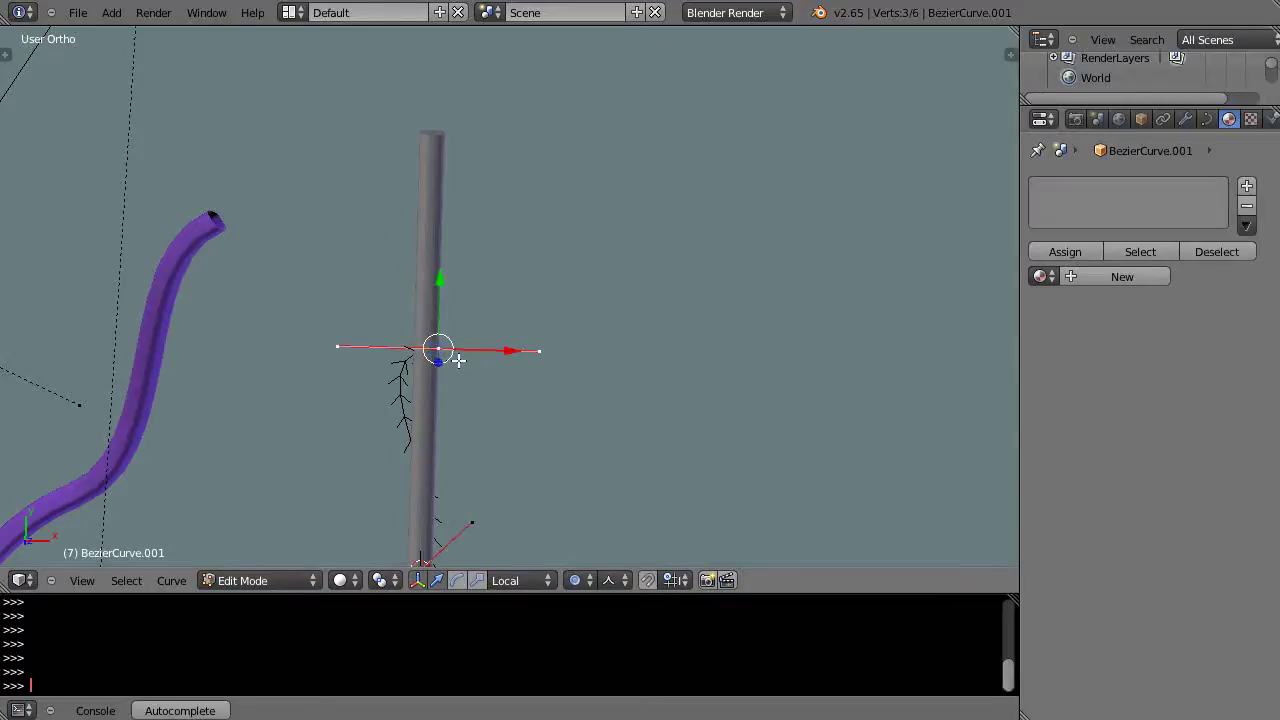
key(g)
key(z)
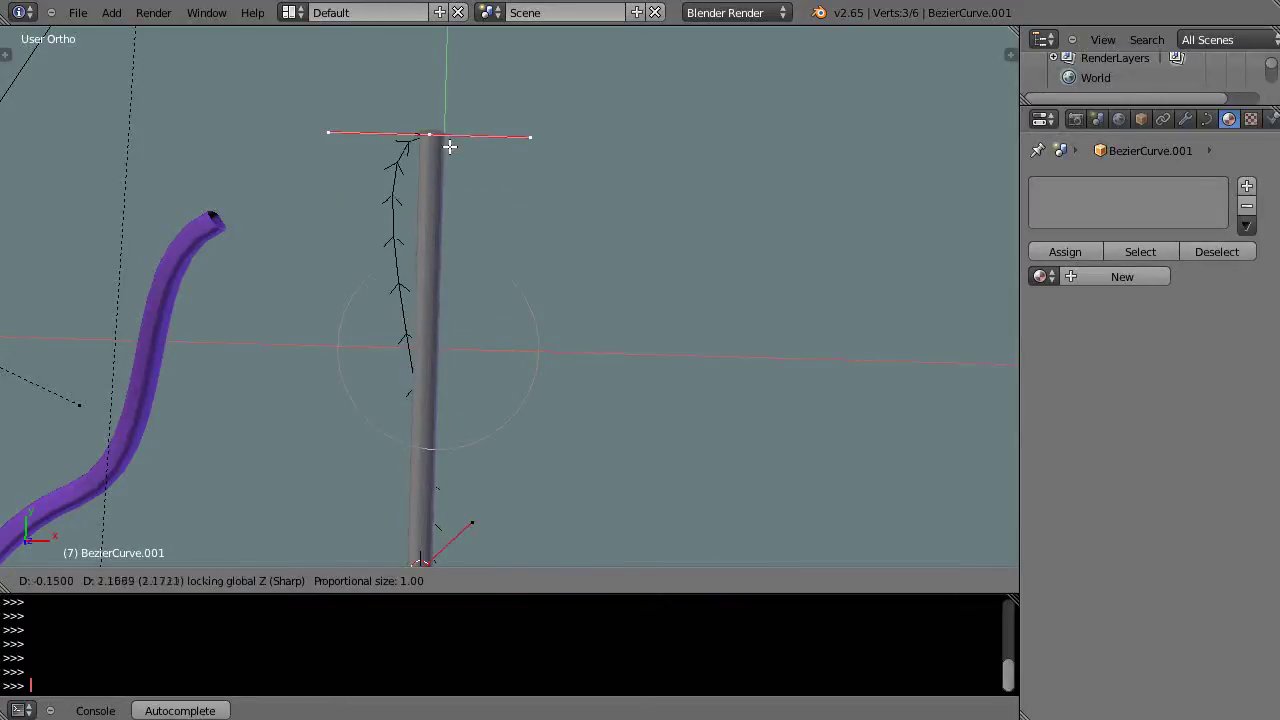
click(450, 145)
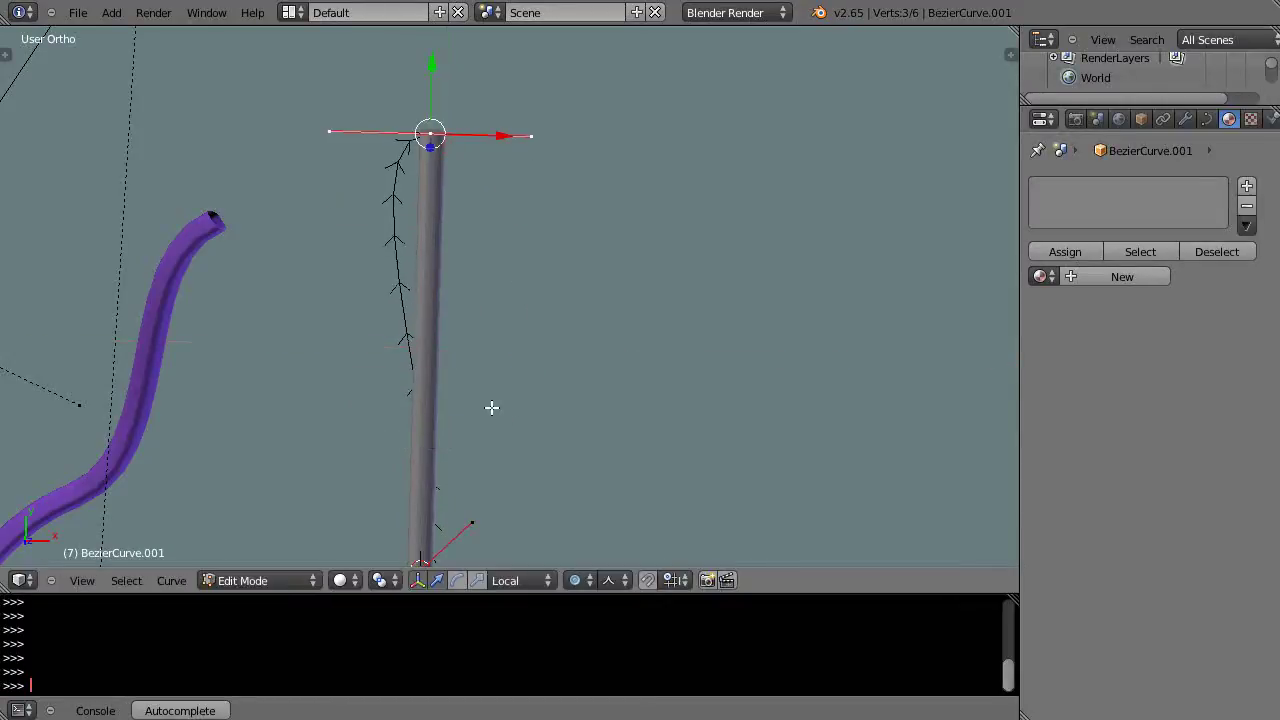
middle_drag(491, 406, 528, 371)
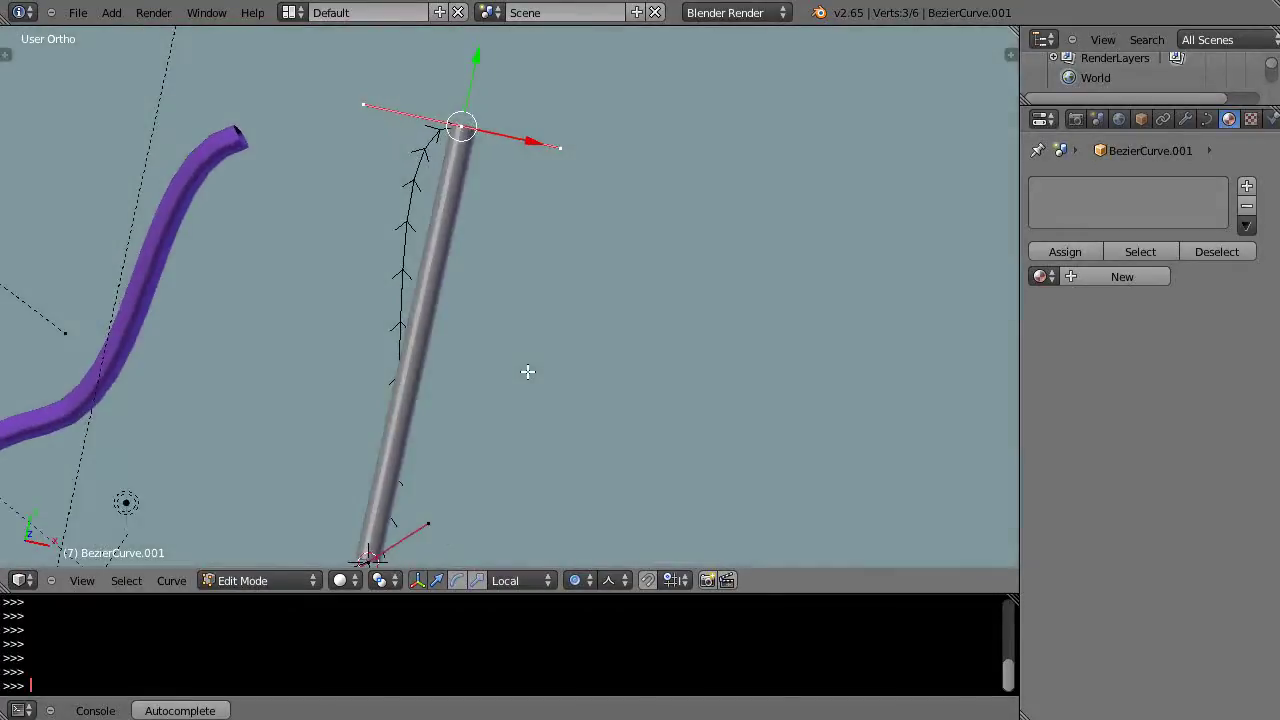
middle_drag(612, 458, 546, 449)
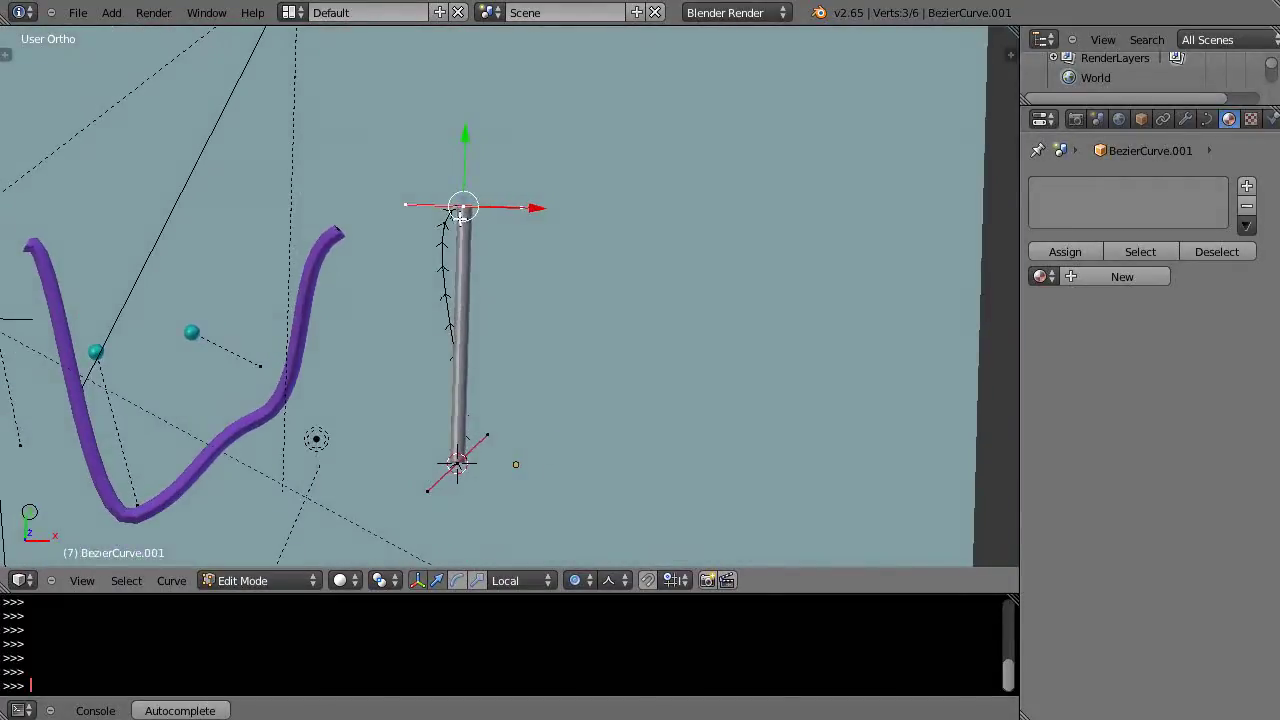
Give the top point Vector handles, and set the bottom point's handles to Vector, then Automatic
key(v)
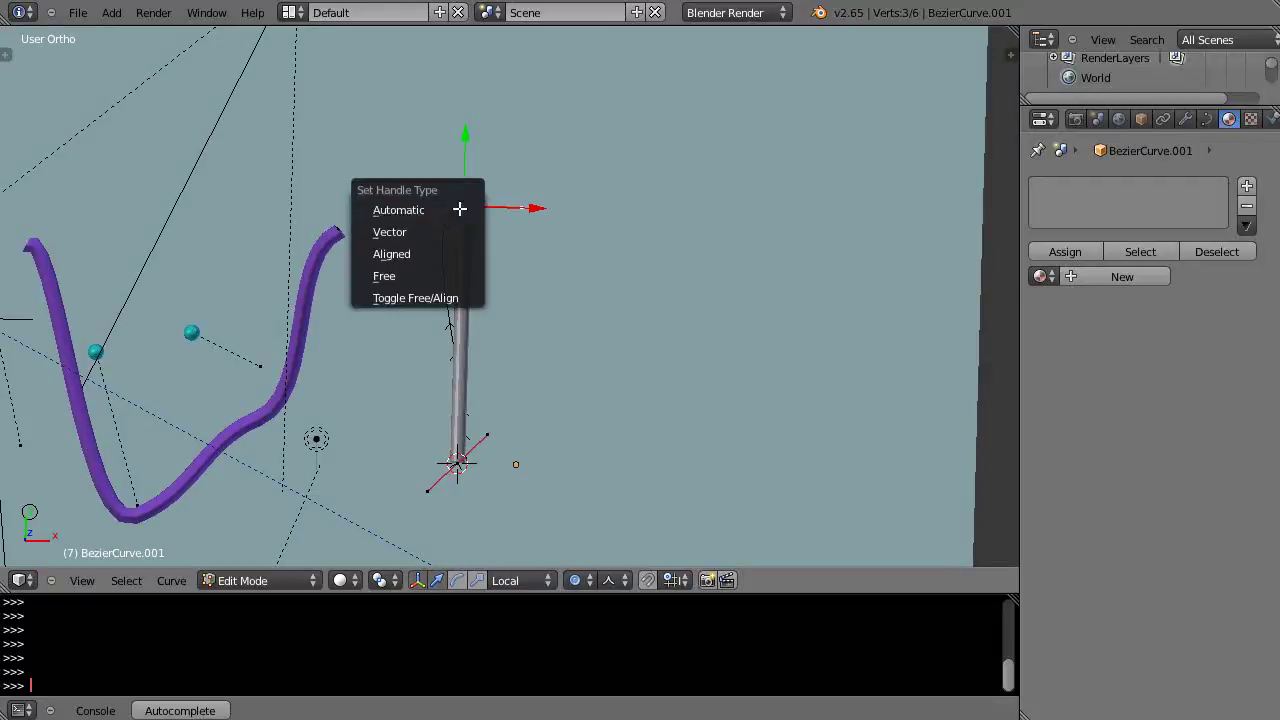
click(386, 233)
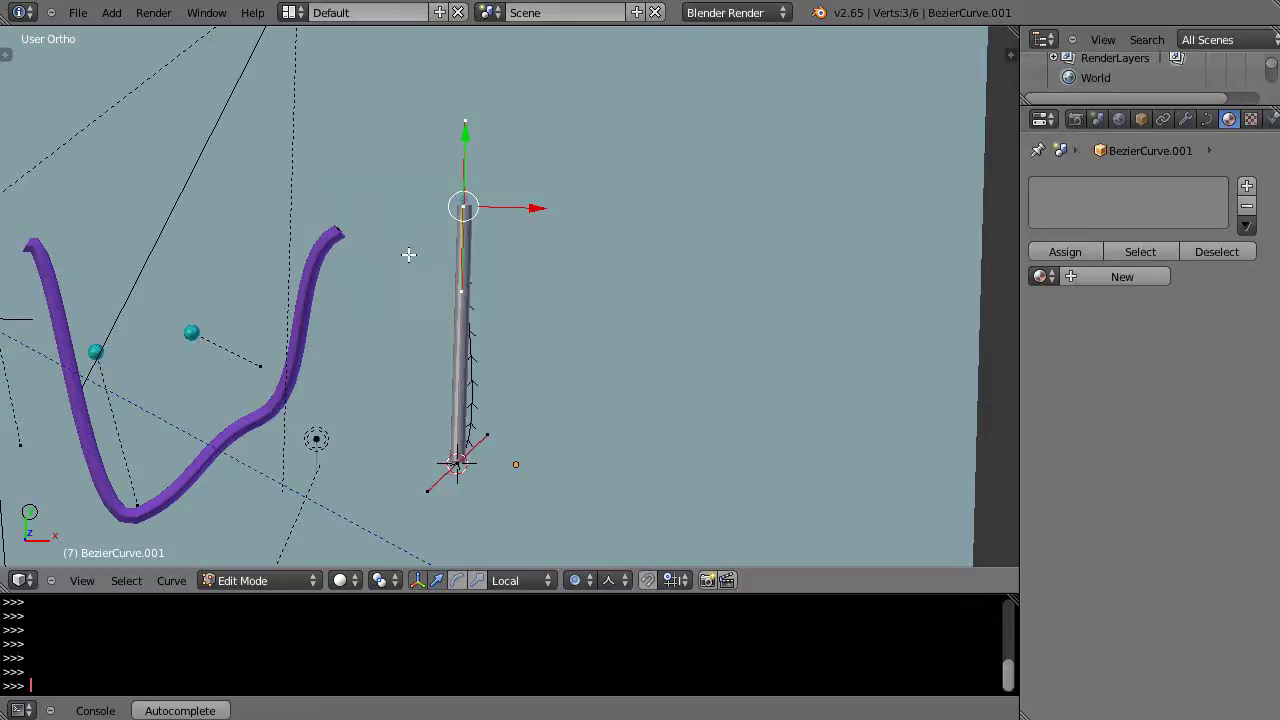
scroll(480, 320, up, 3)
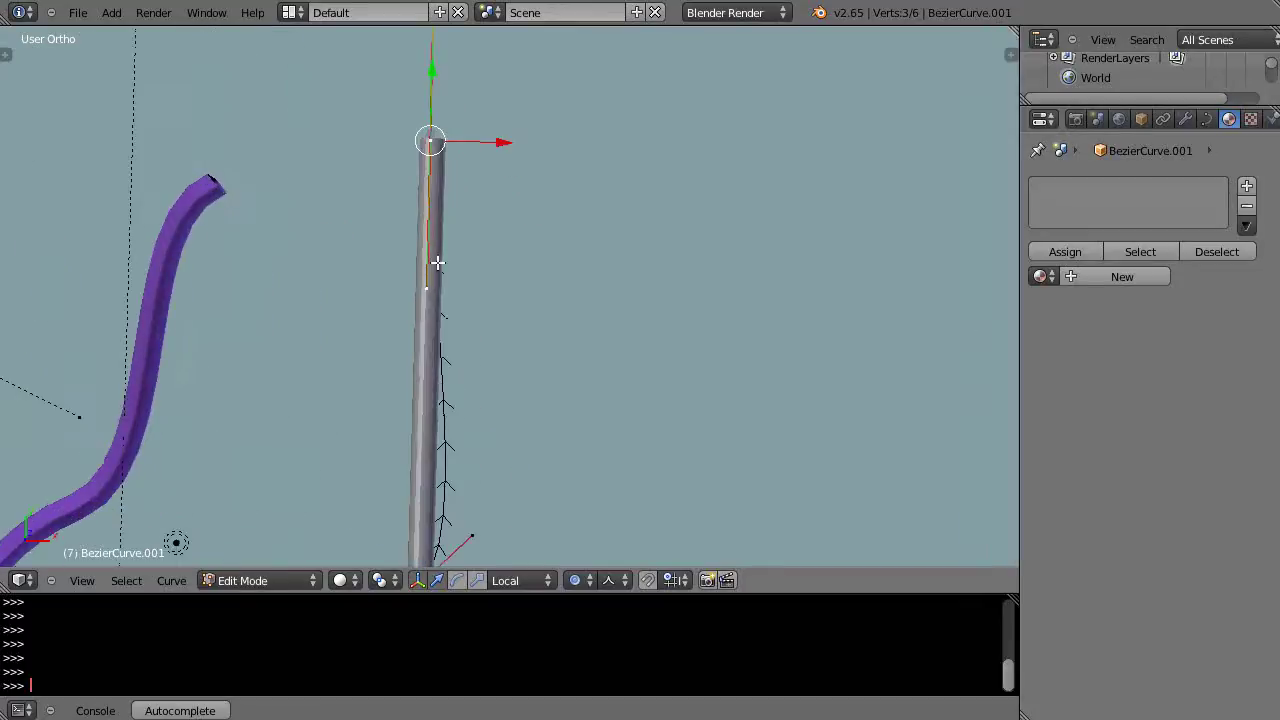
scroll(443, 212, down, 1)
scroll(443, 212, down, 1)
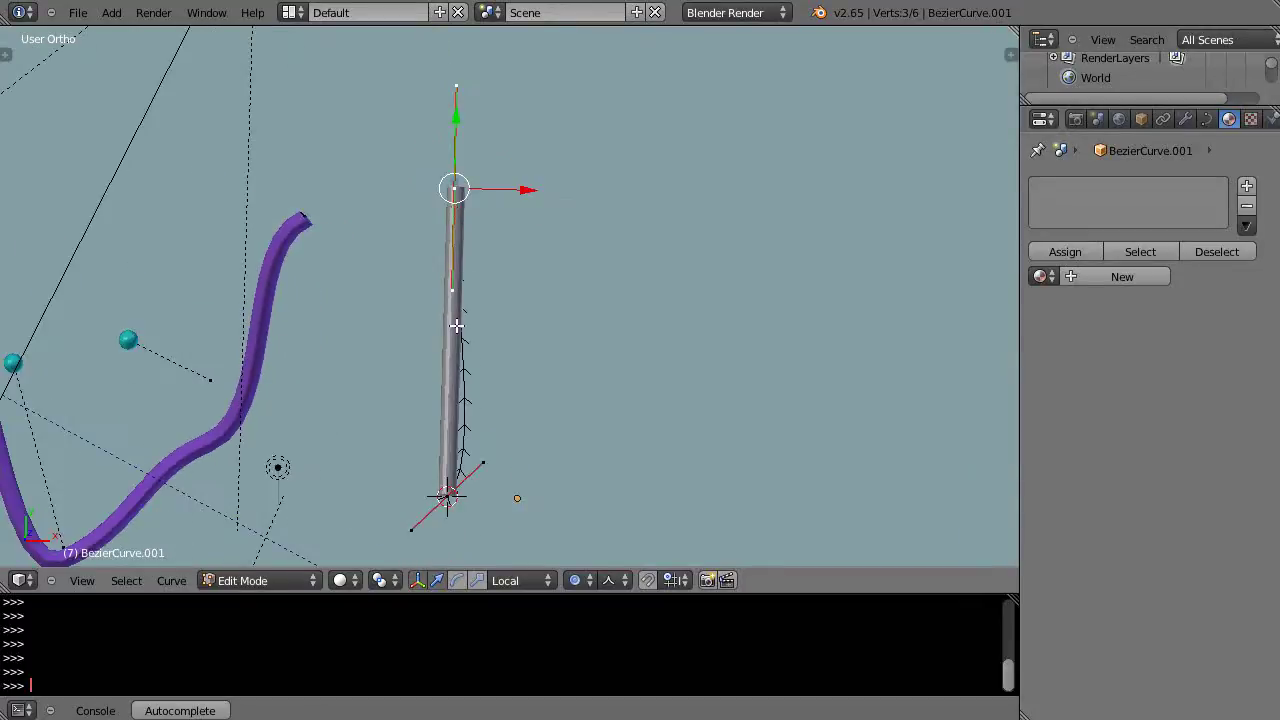
right_click(446, 495)
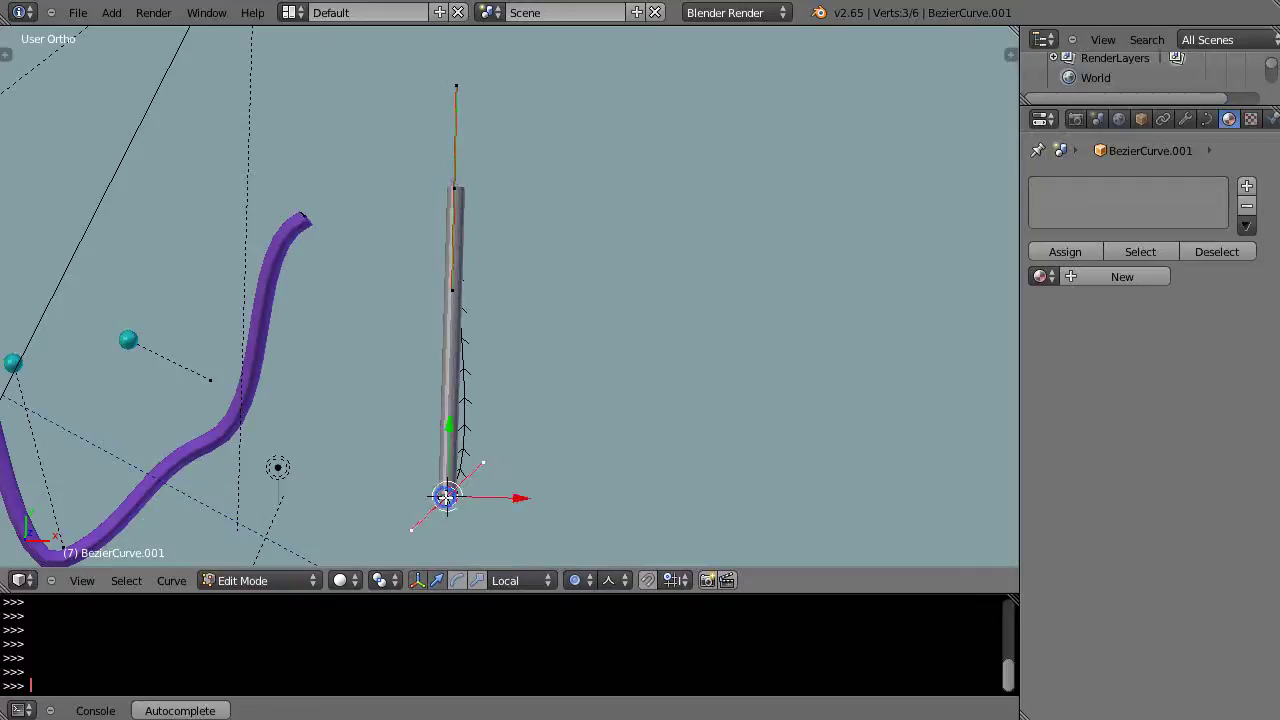
key(v)
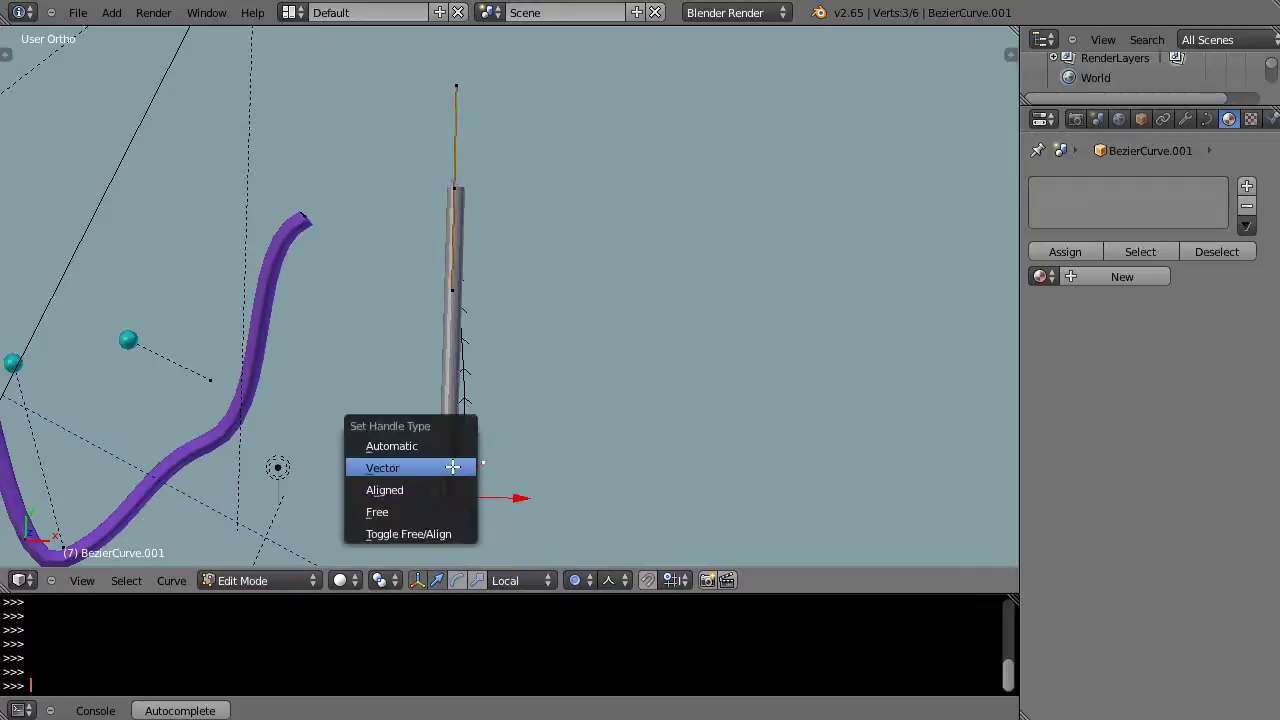
click(382, 467)
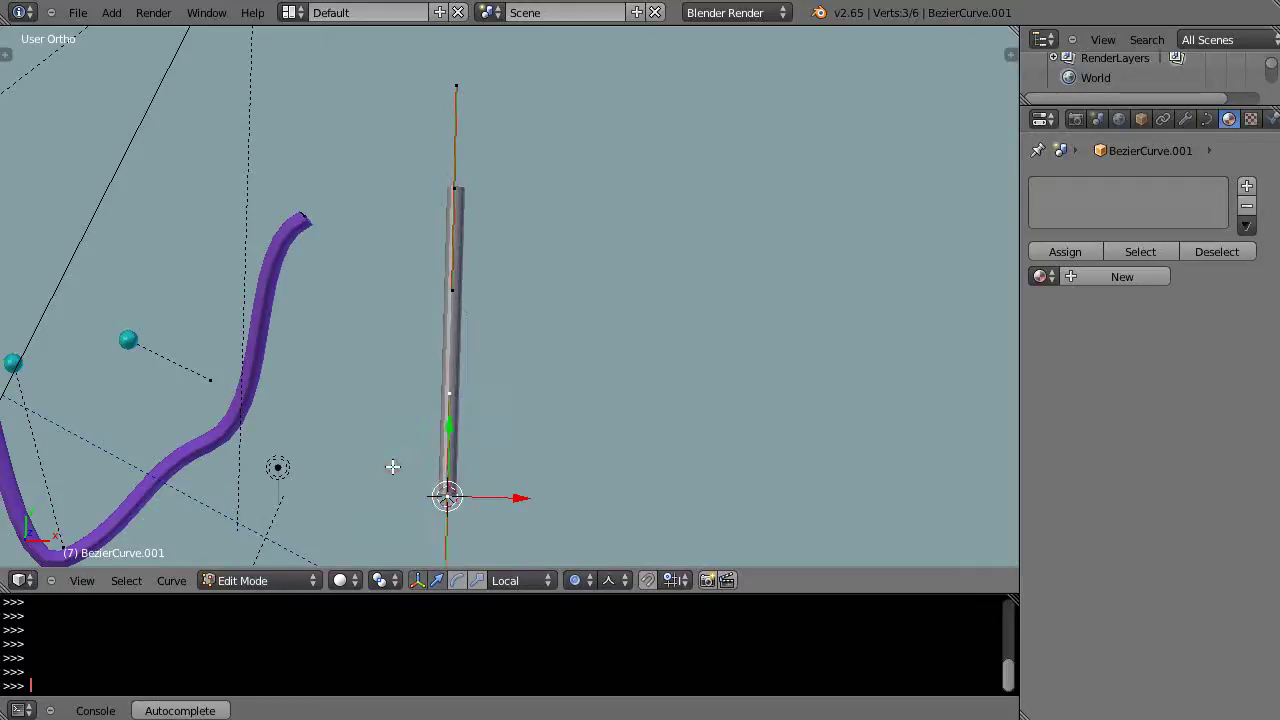
key(v)
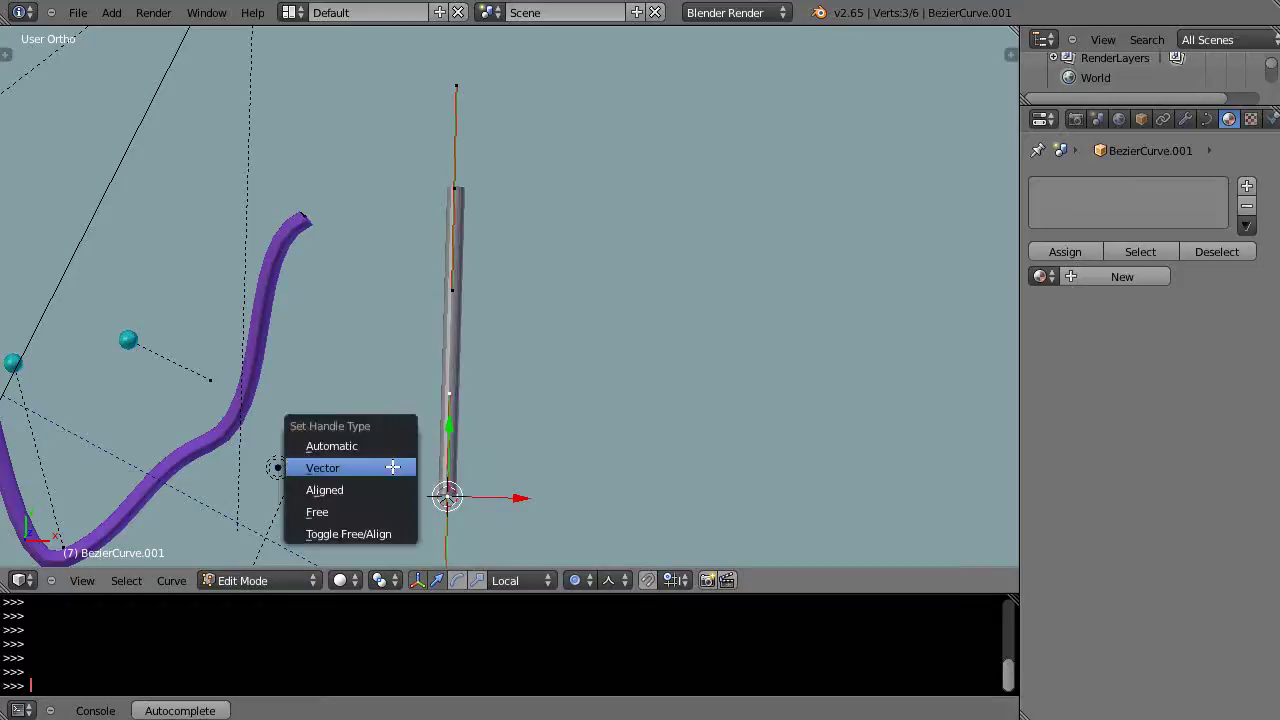
click(383, 443)
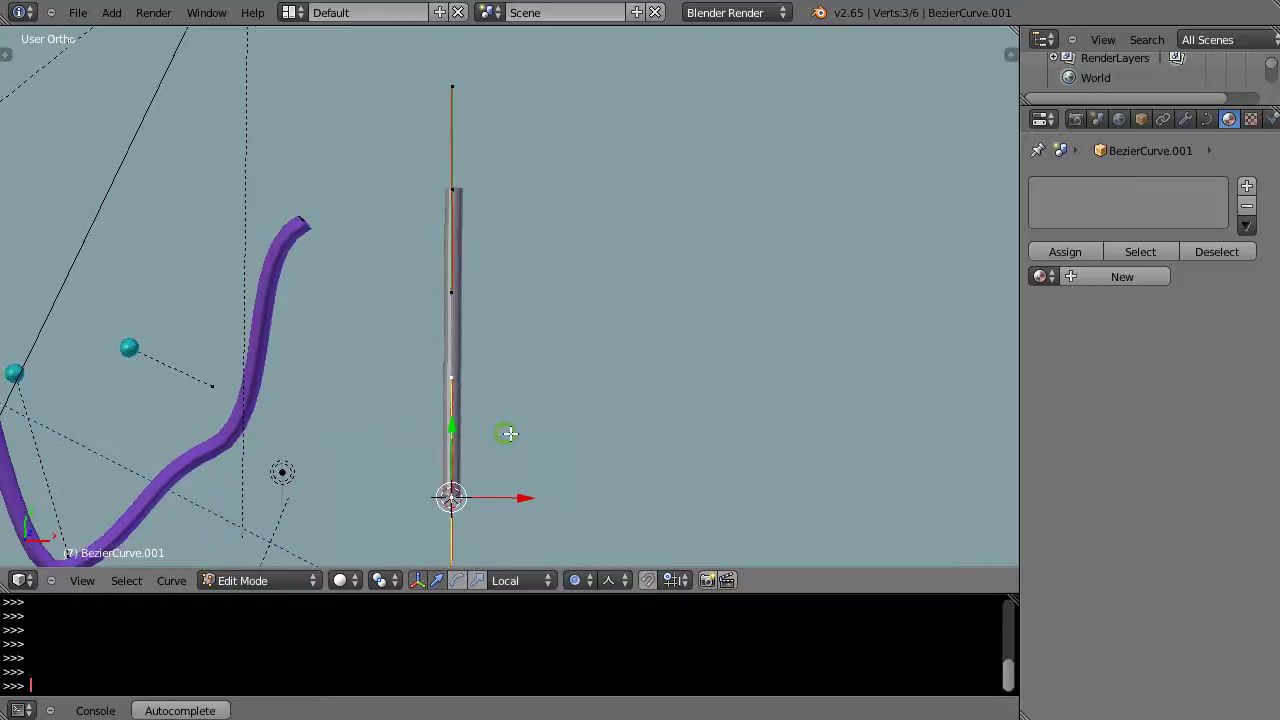
Select the top control point and view the straightened rod diagonally
right_click(455, 190)
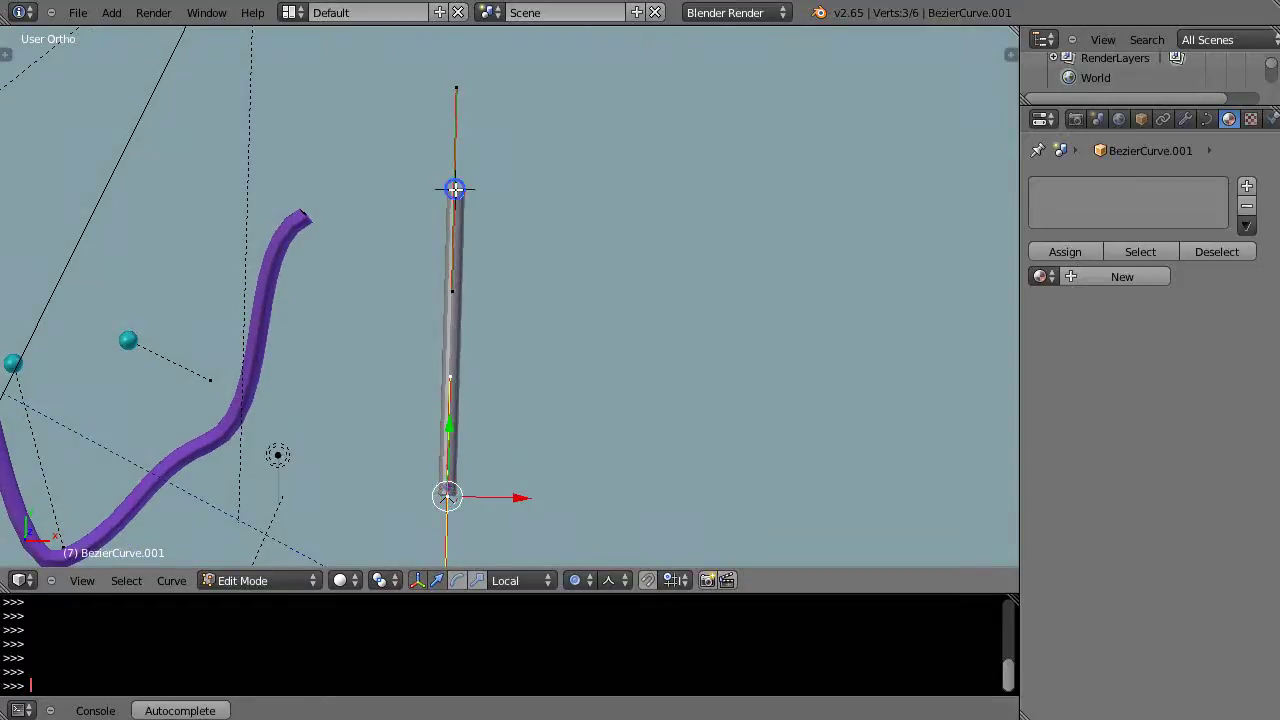
middle_drag(551, 494, 333, 475)
scroll(406, 383, up, 2)
shift+middle_drag(418, 342, 478, 446)
scroll(508, 443, up, 3)
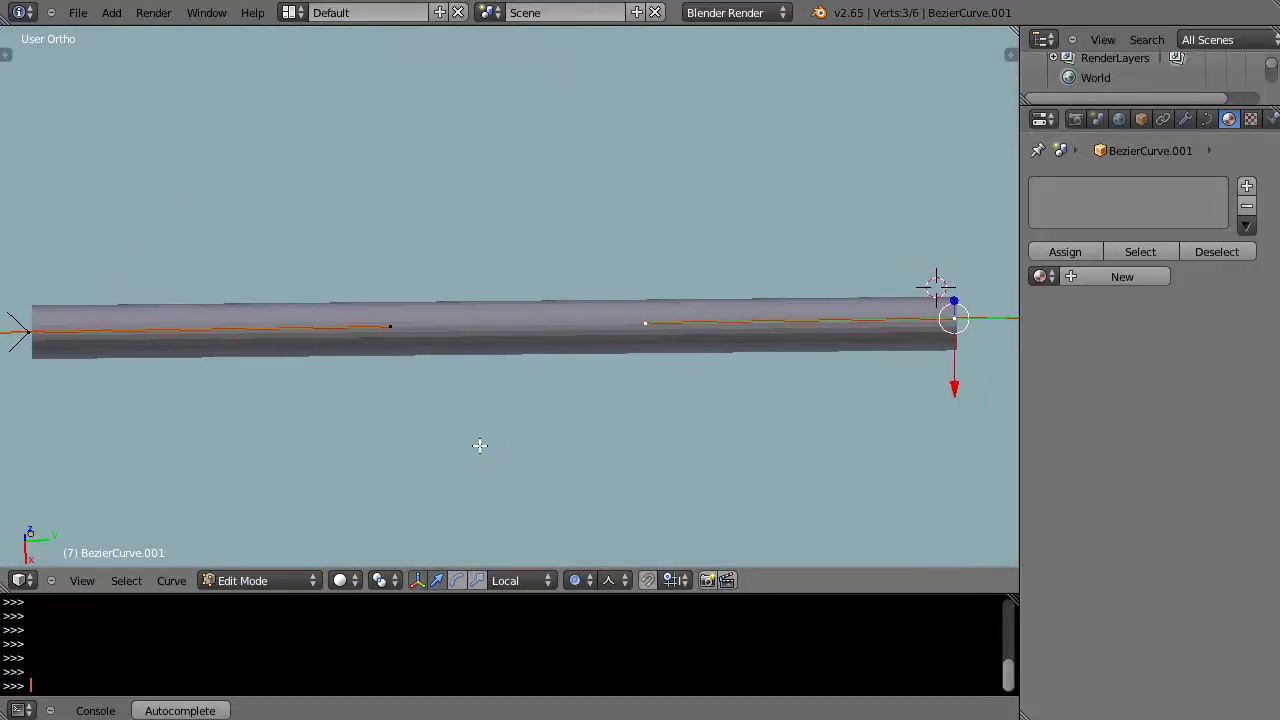
scroll(480, 446, down, 2)
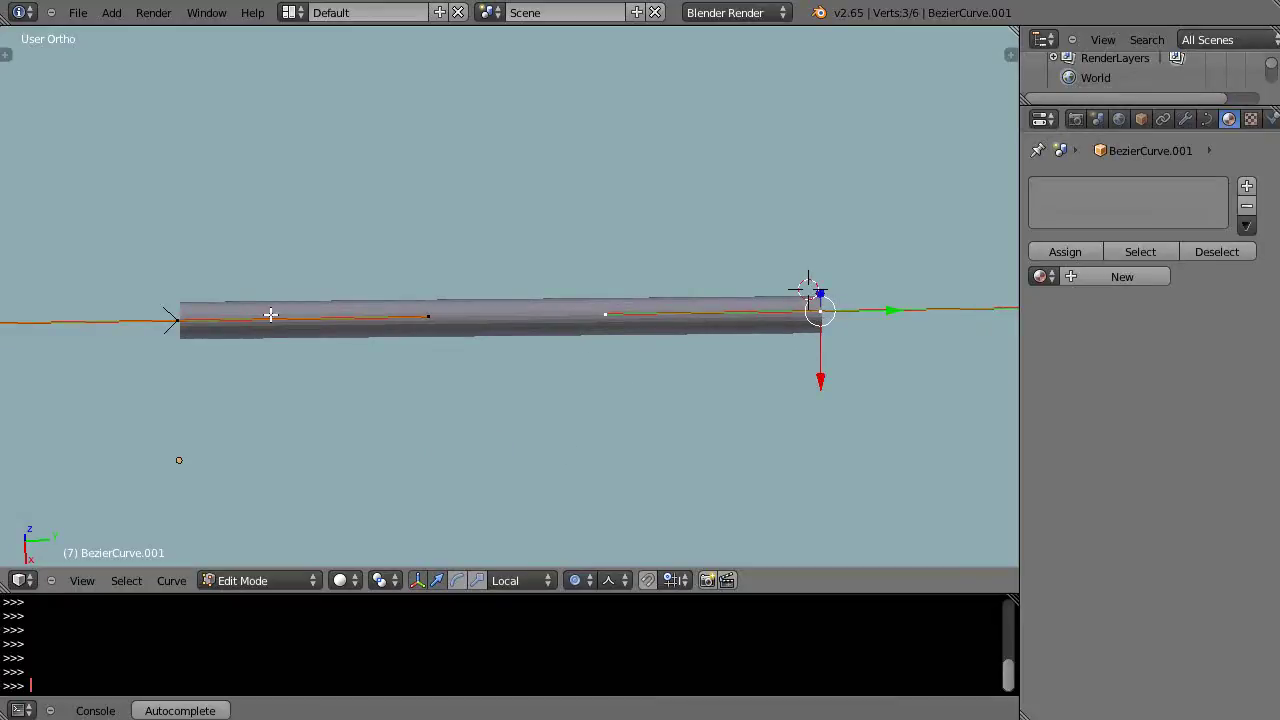
middle_drag(192, 334, 414, 429)
scroll(539, 411, down, 4)
middle_drag(539, 411, 427, 437)
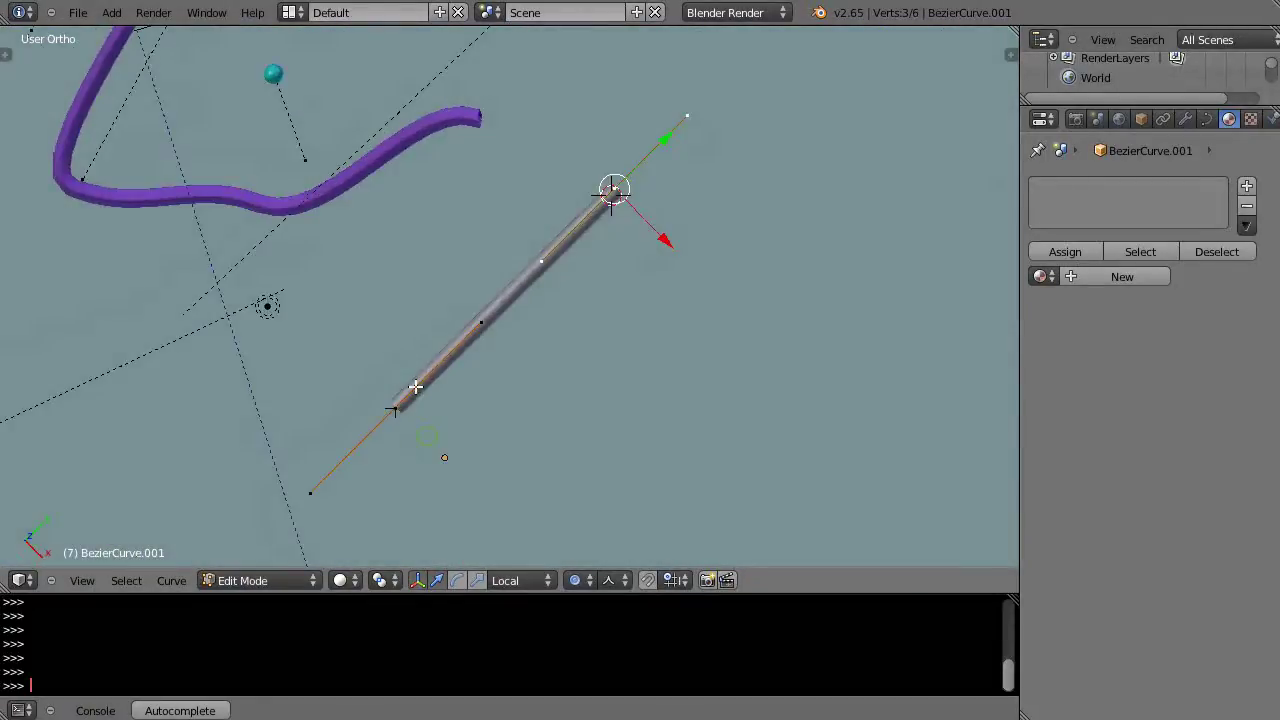
key(a)
key(a)
key(w)
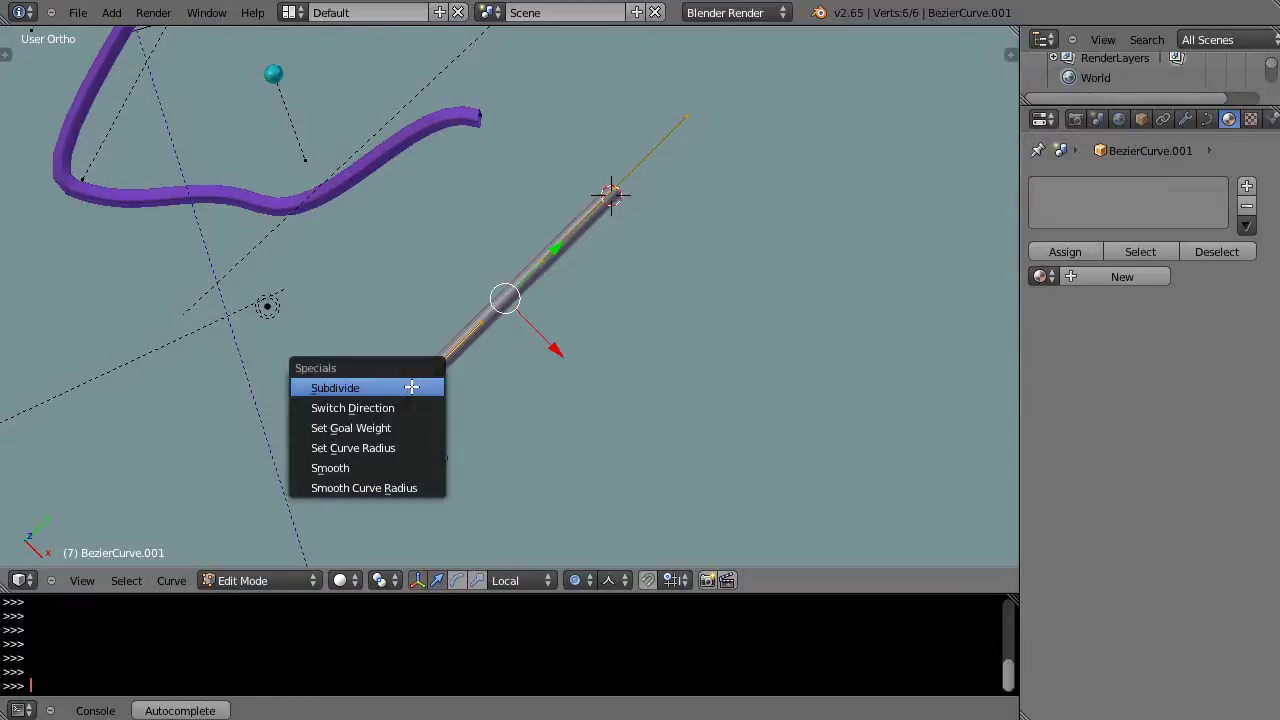
click(340, 385)
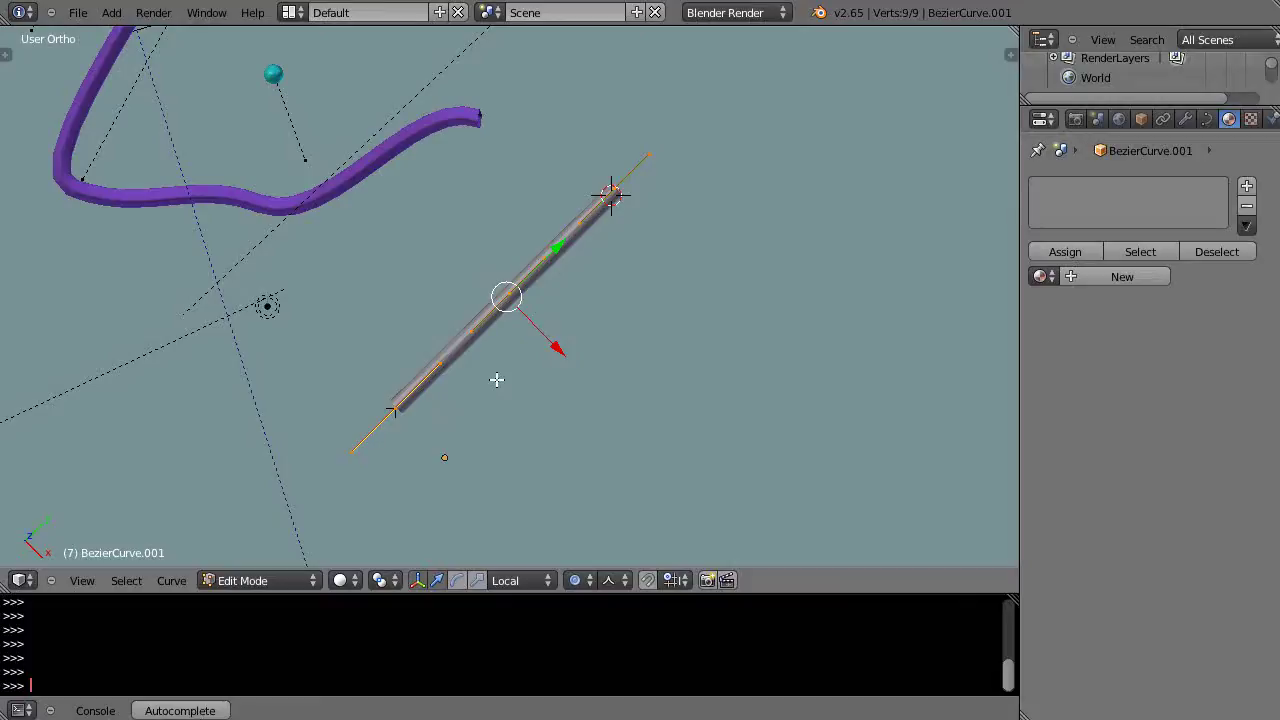
key(w)
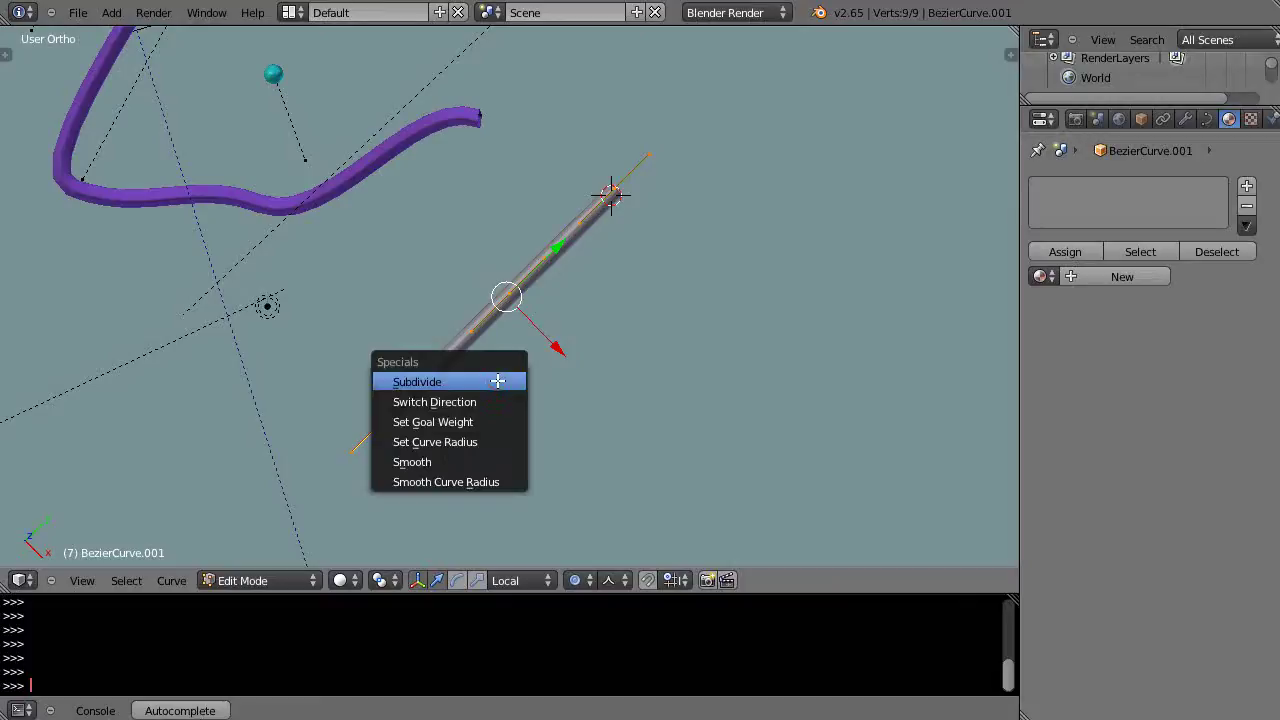
click(498, 380)
middle_drag(498, 394, 472, 313)
middle_drag(508, 383, 443, 346)
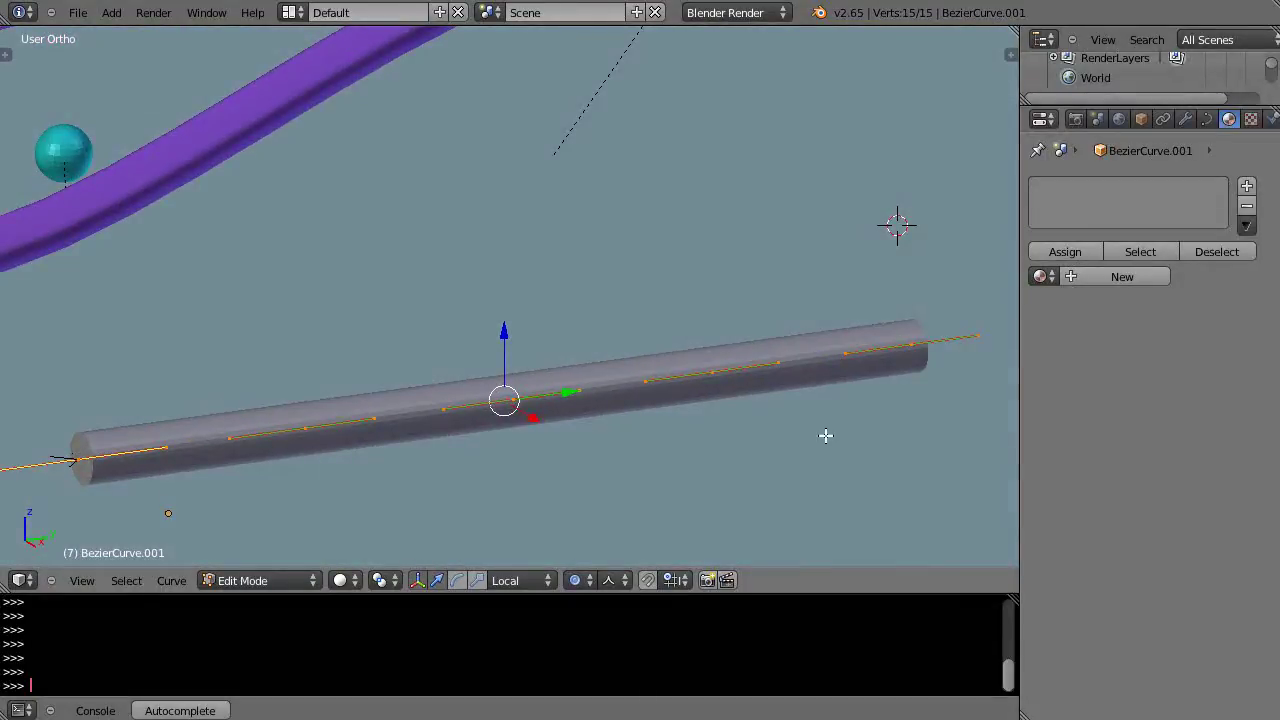
middle_drag(826, 434, 719, 453)
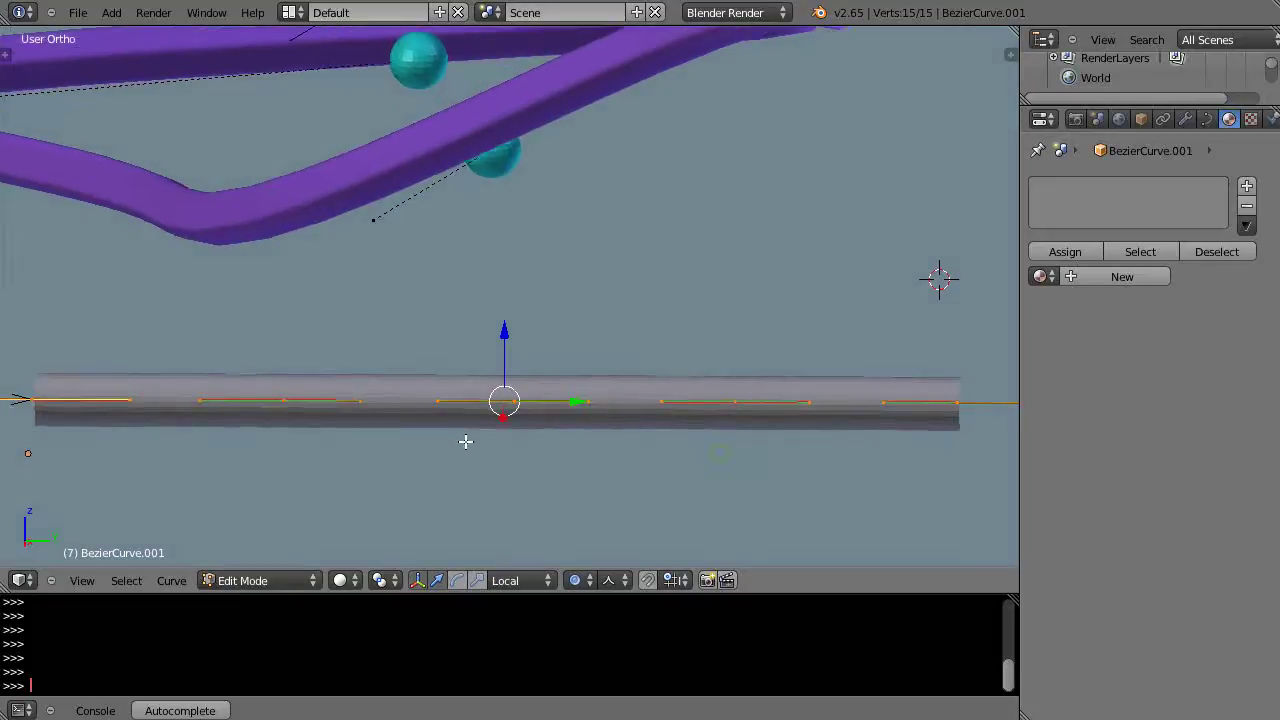
middle_drag(519, 453, 563, 480)
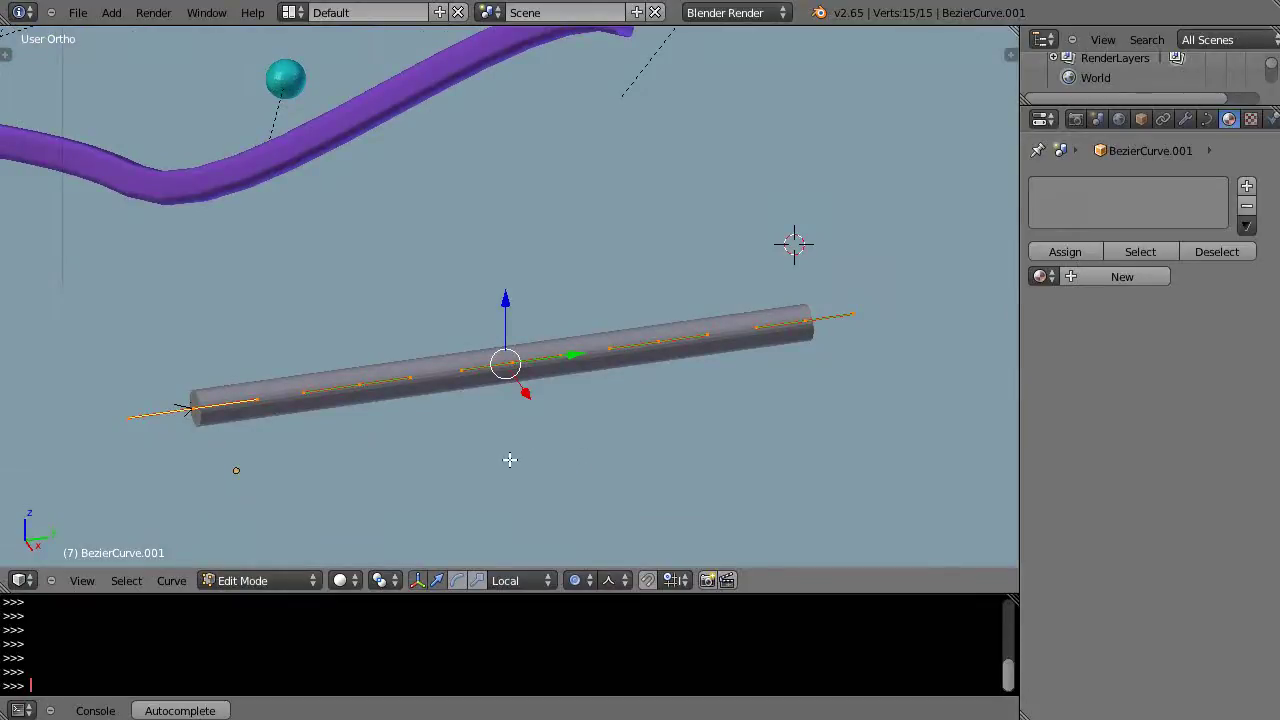
middle_drag(517, 420, 486, 494)
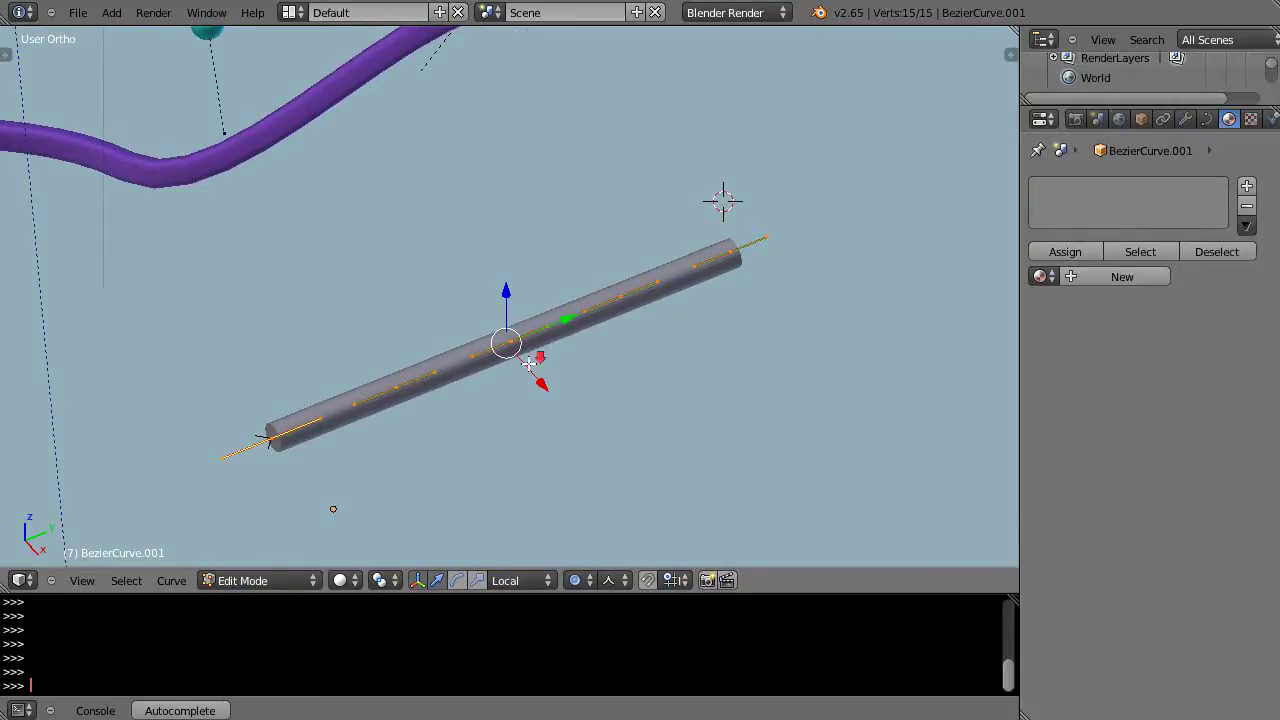
middle_drag(690, 279, 446, 329)
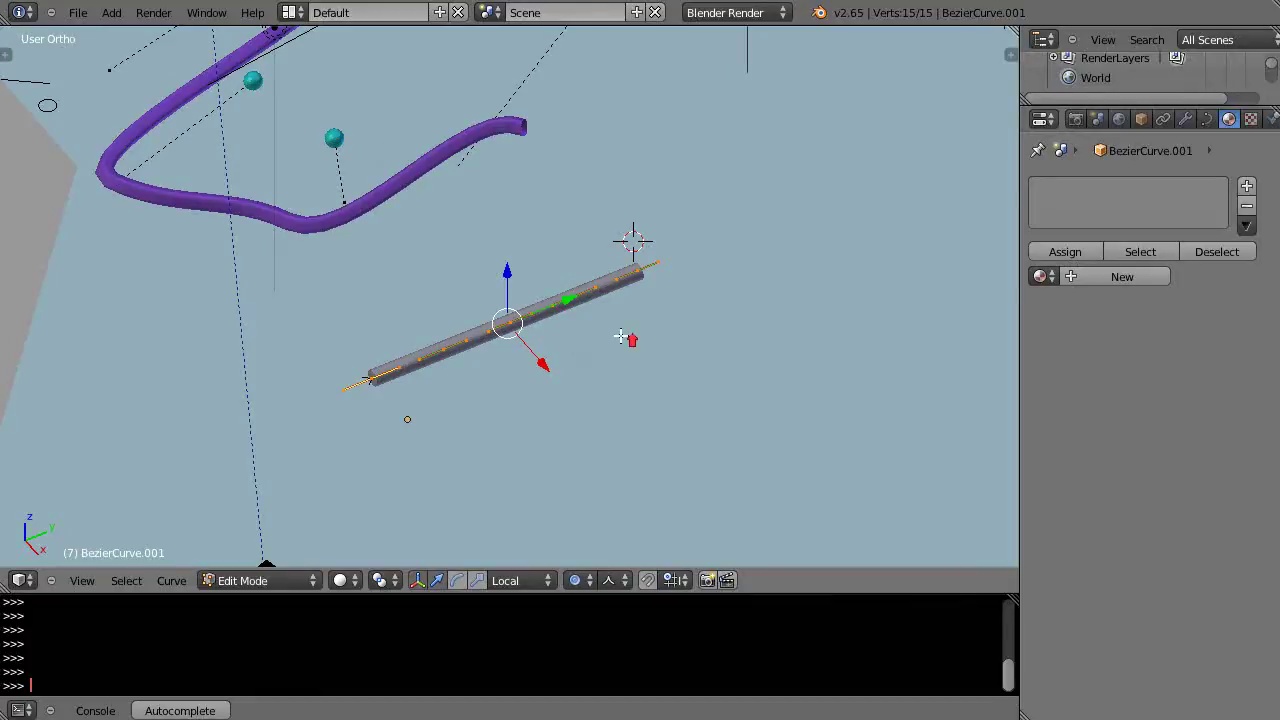
scroll(628, 340, up, 6)
scroll(630, 336, down, 2)
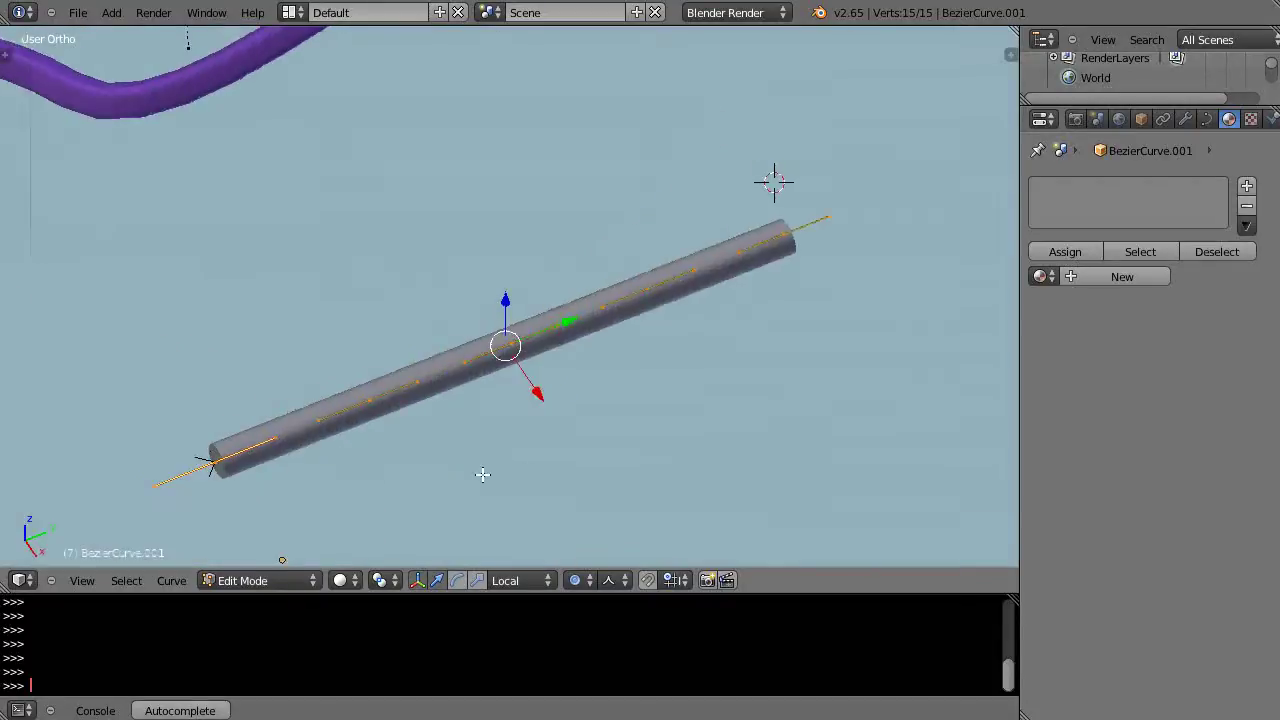
mouse_move(482, 474)
middle_down()
mouse_move(417, 463)
mouse_move(459, 470)
middle_up()
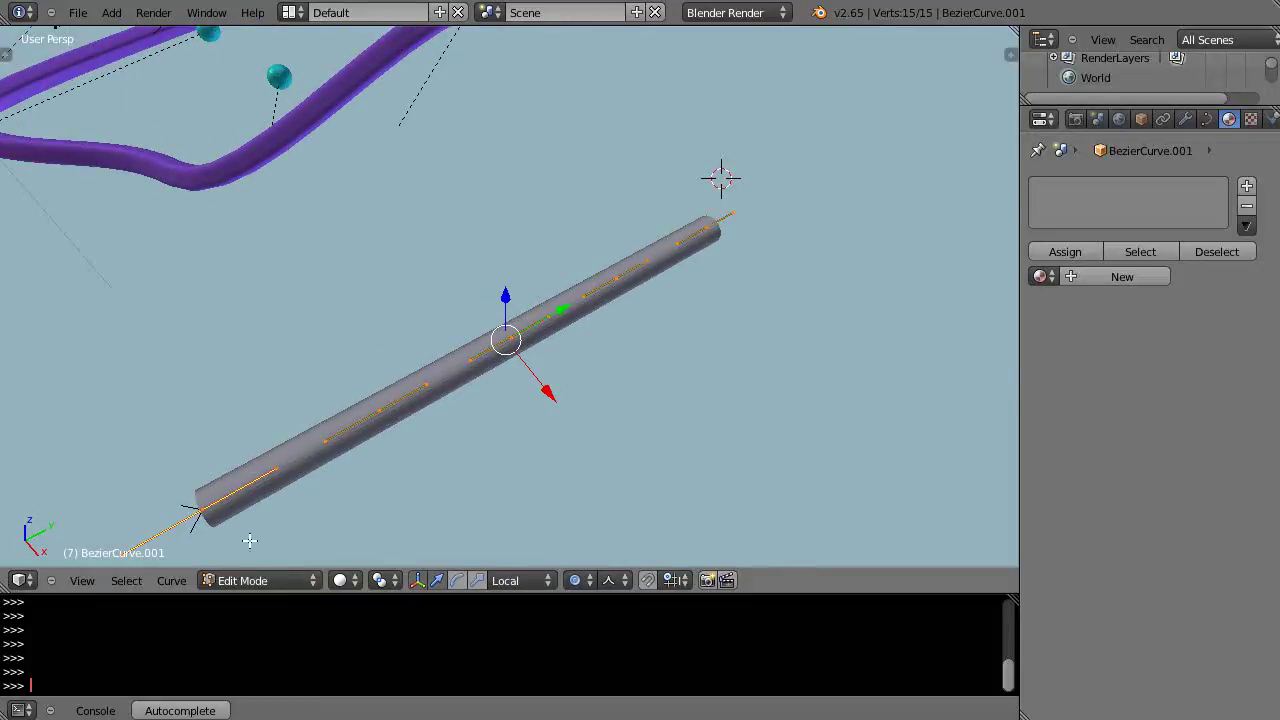
Snap the 3D cursor to the straight curve's end point and leave Edit Mode
right_click(205, 510)
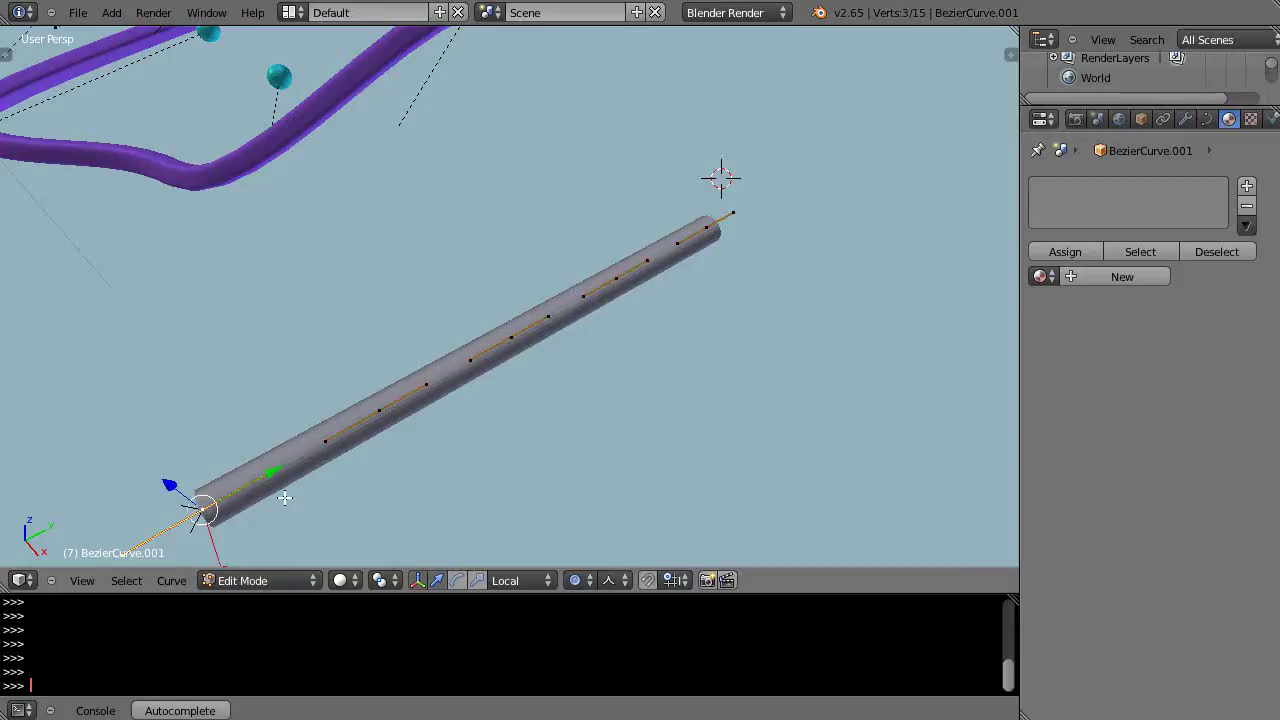
middle_drag(285, 497, 356, 511)
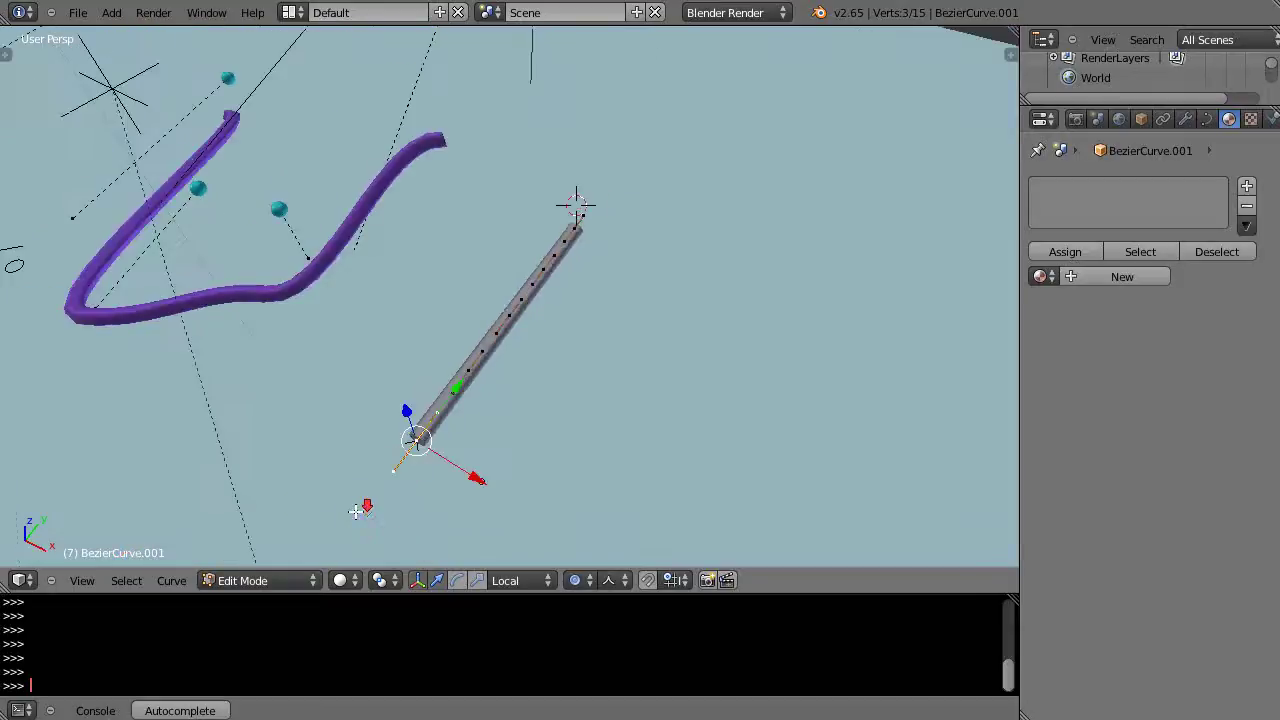
key(shift+s)
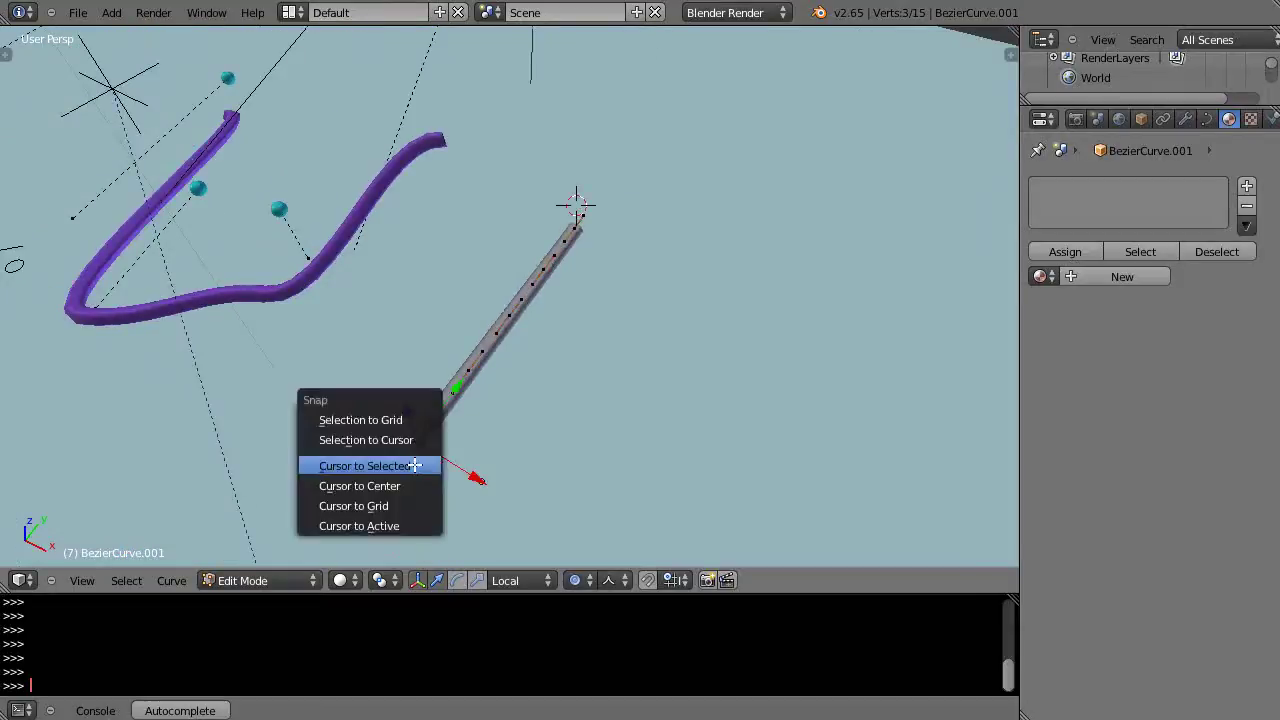
click(414, 463)
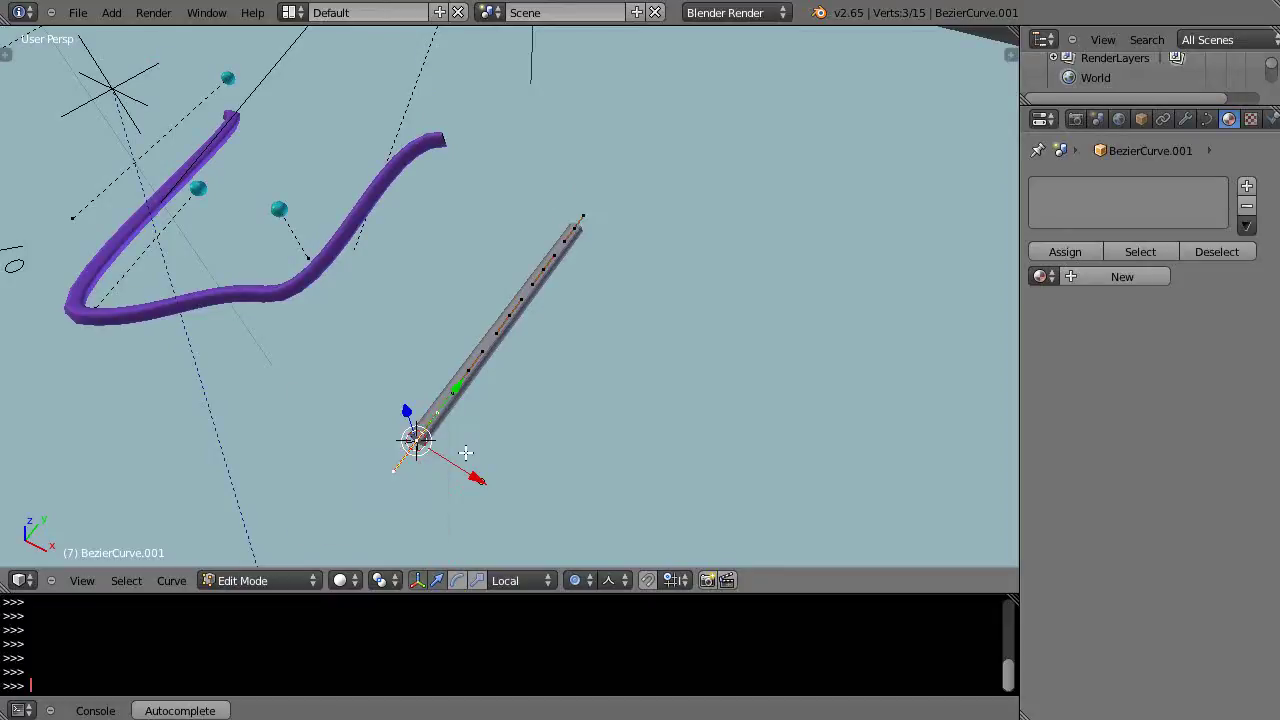
key(Tab)
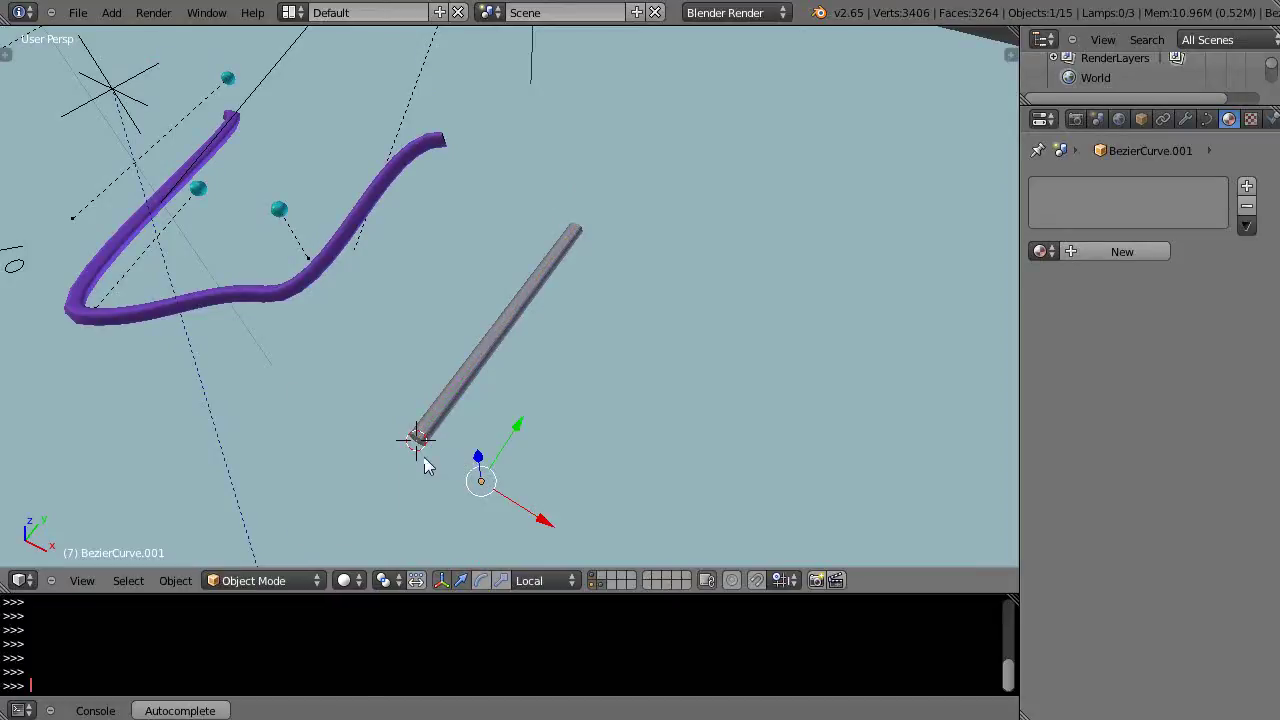
Add a single-bone armature at the cursor and rotate it -90° about X
key(shift+a)
mouse_move(424, 458)
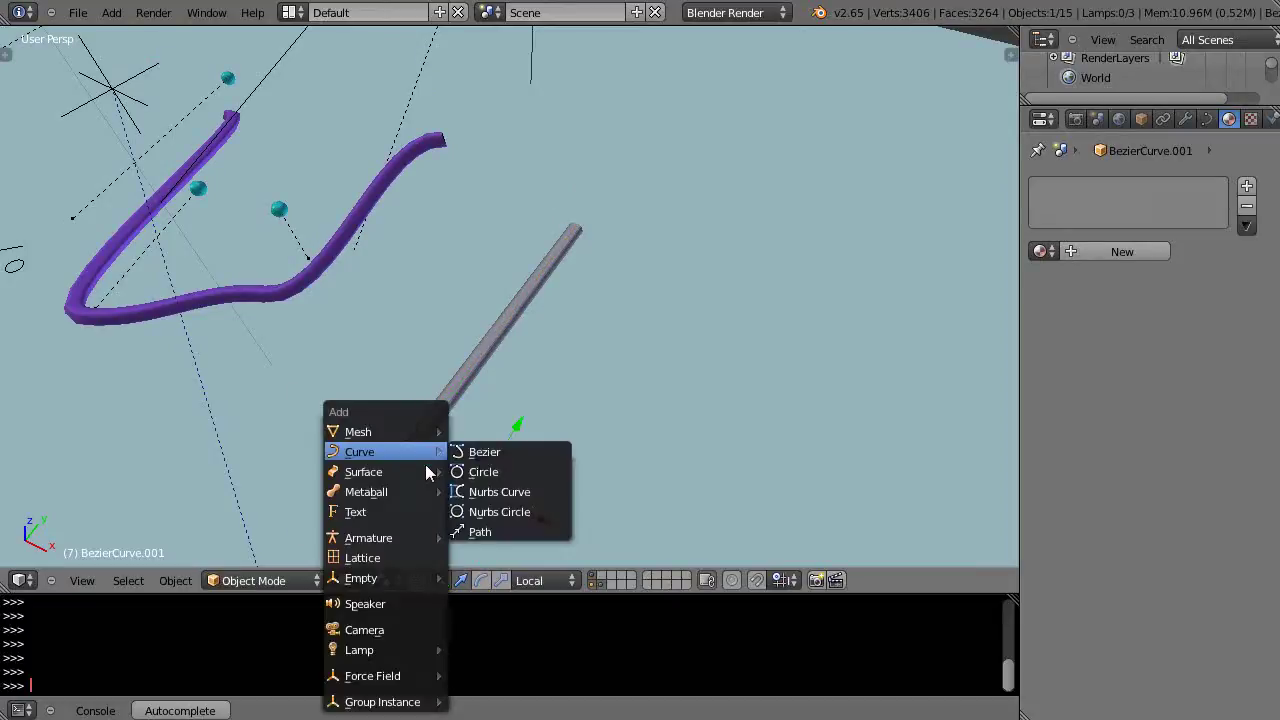
mouse_move(434, 540)
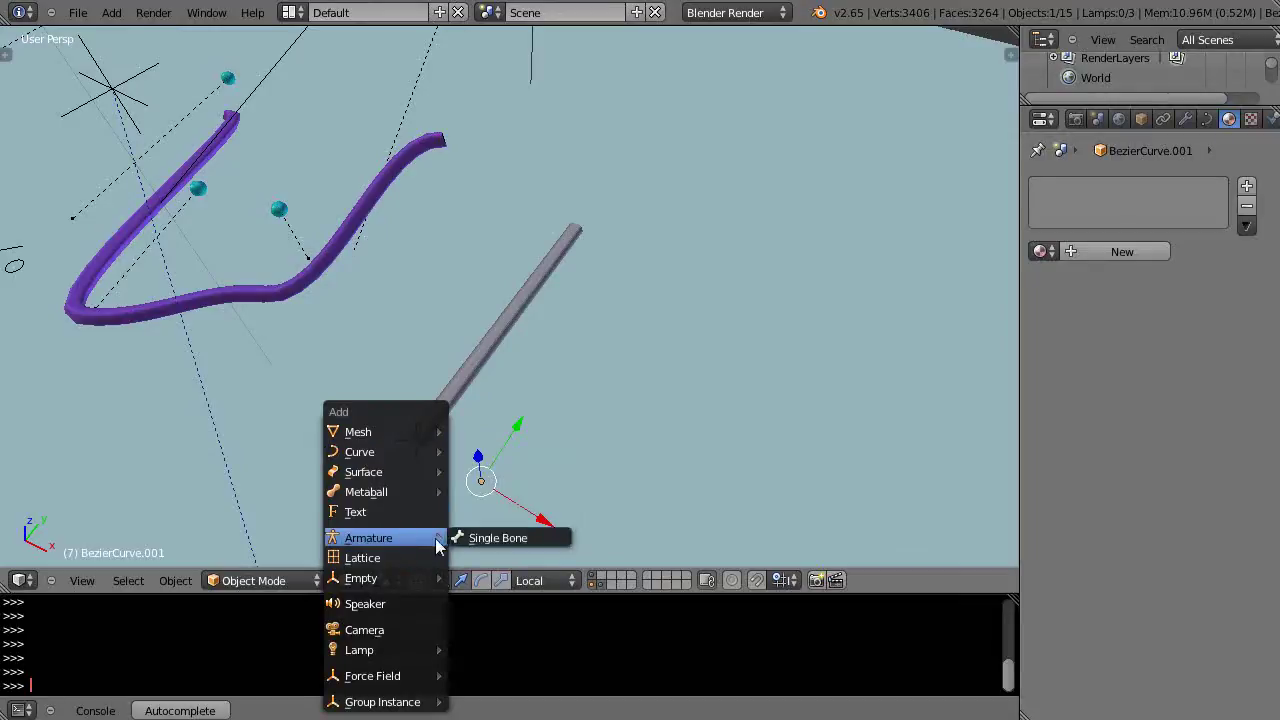
click(487, 540)
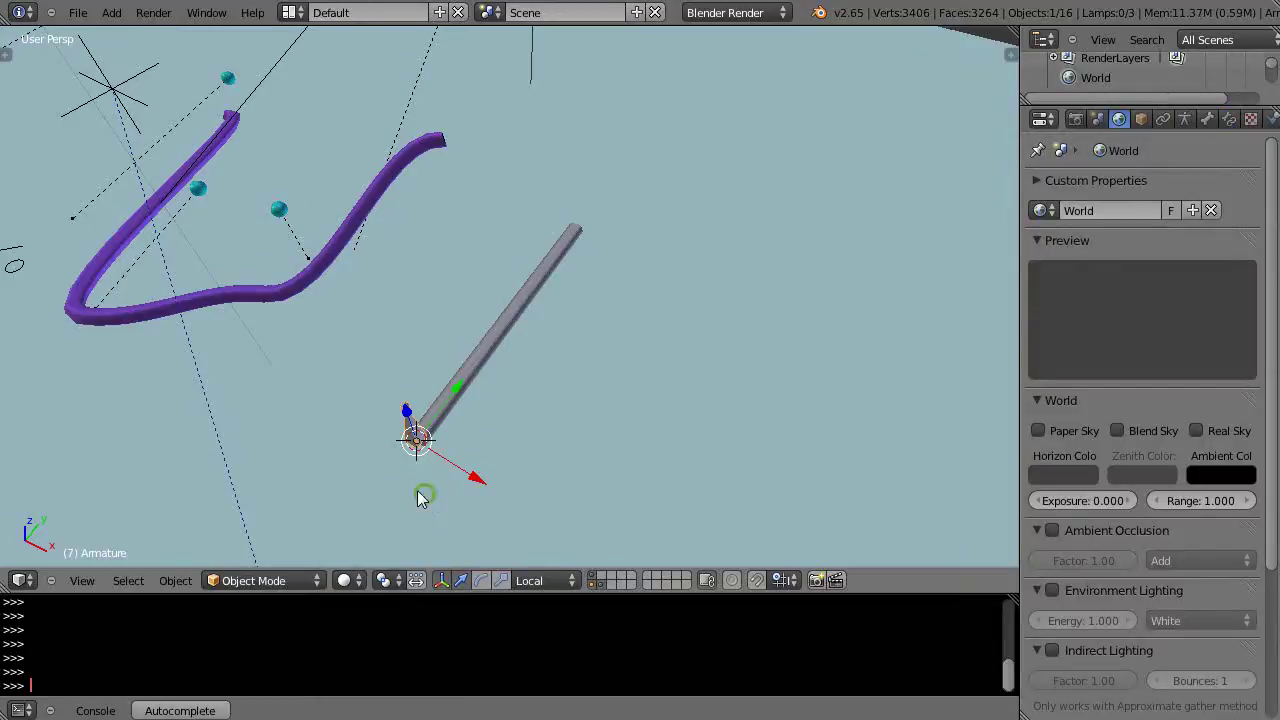
middle_drag(425, 494, 343, 460)
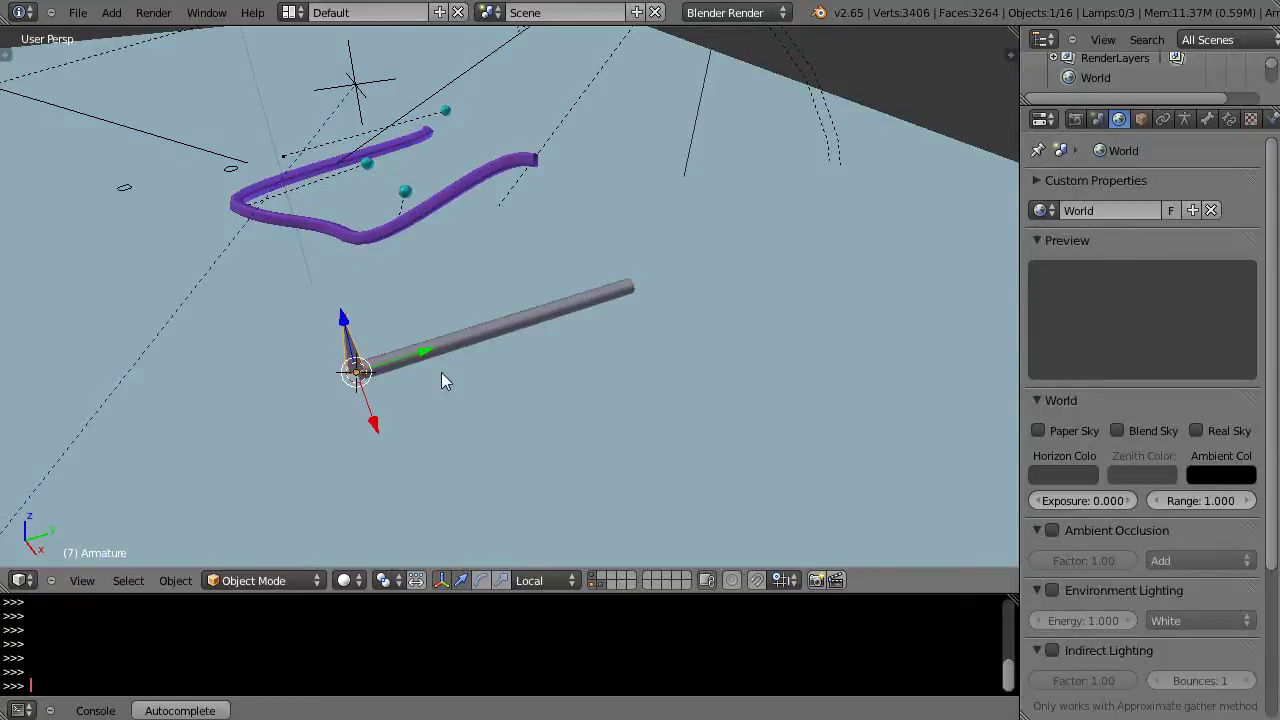
text(rx-90)
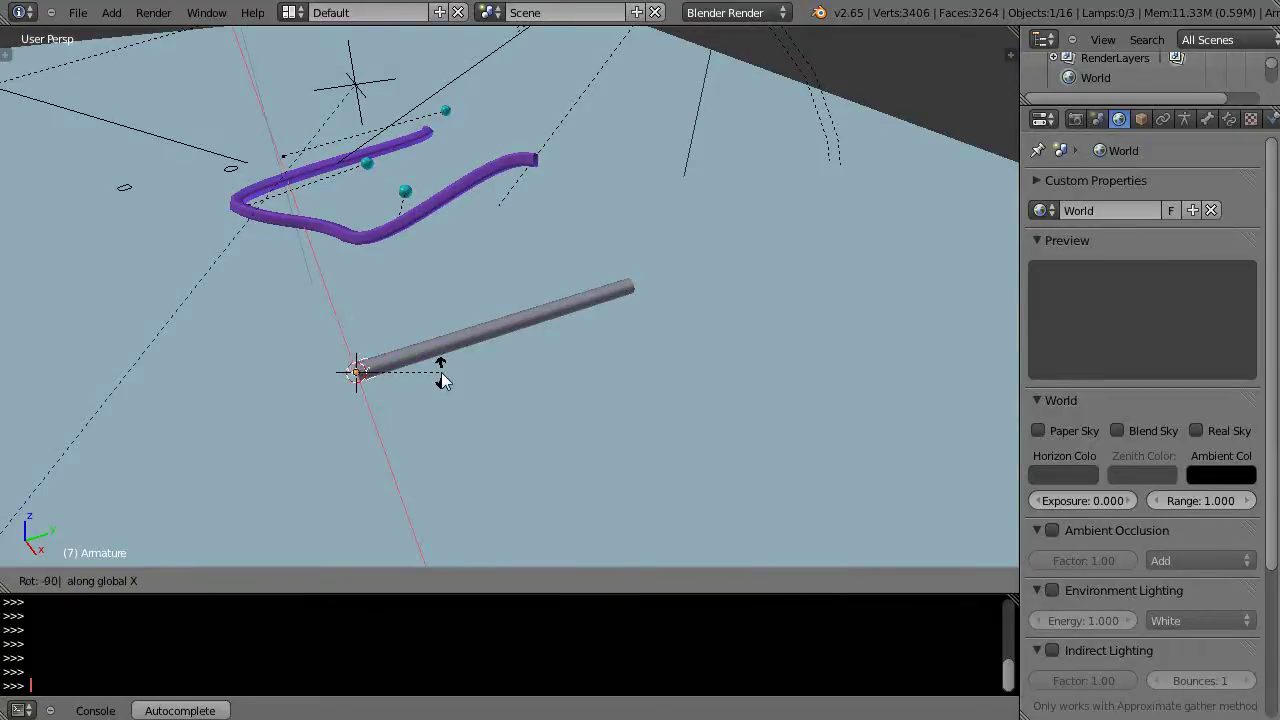
key(Return)
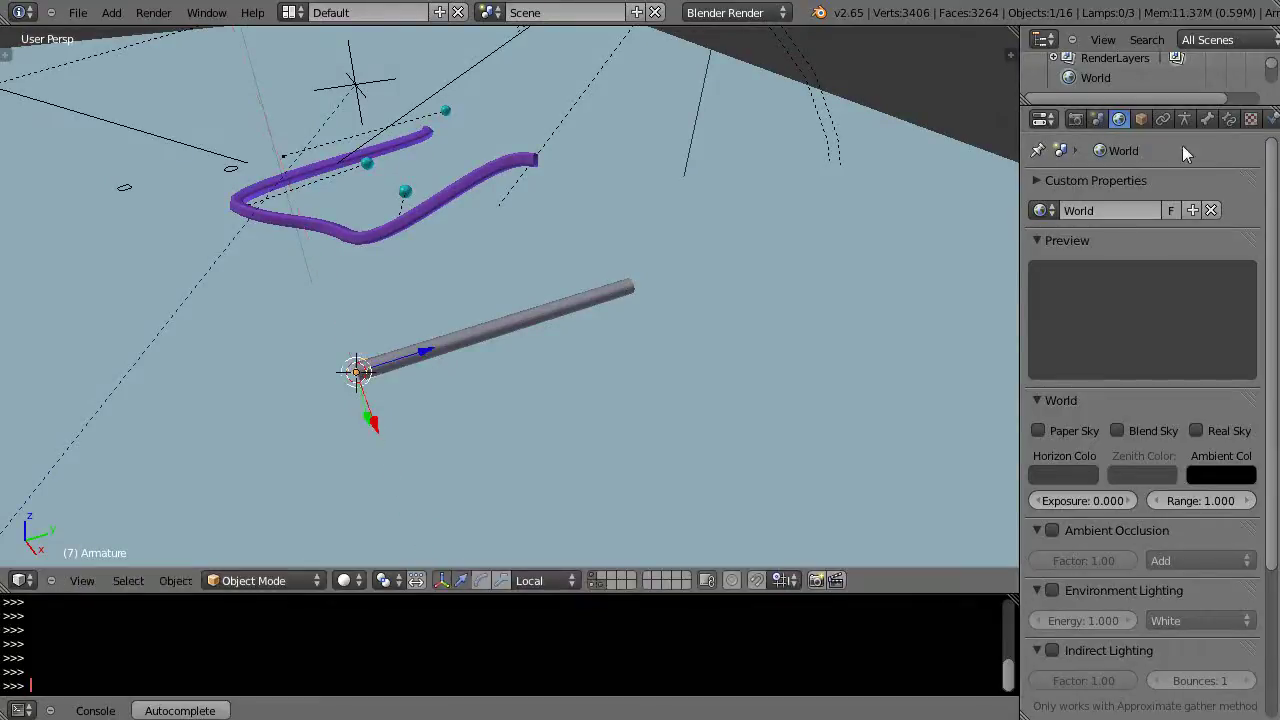
Enable X-Ray in the Armature's Display settings, view along the pole, and edit the bone
click(1207, 119)
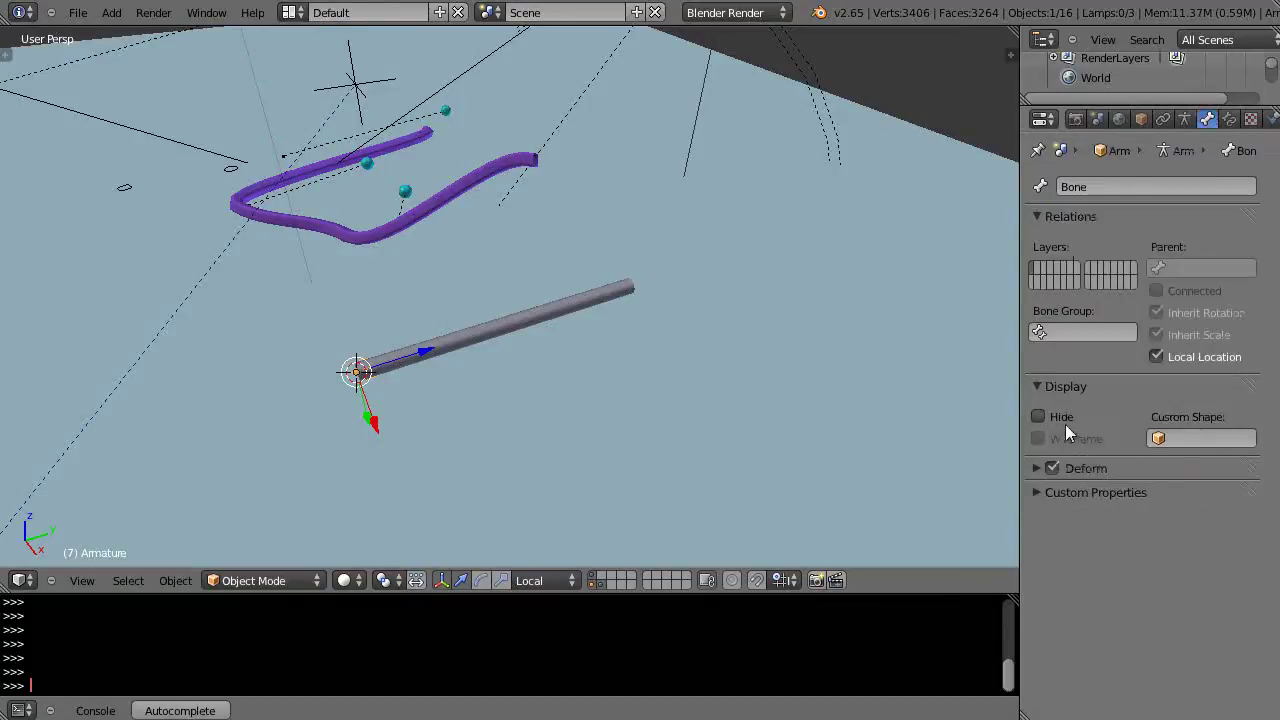
click(1184, 119)
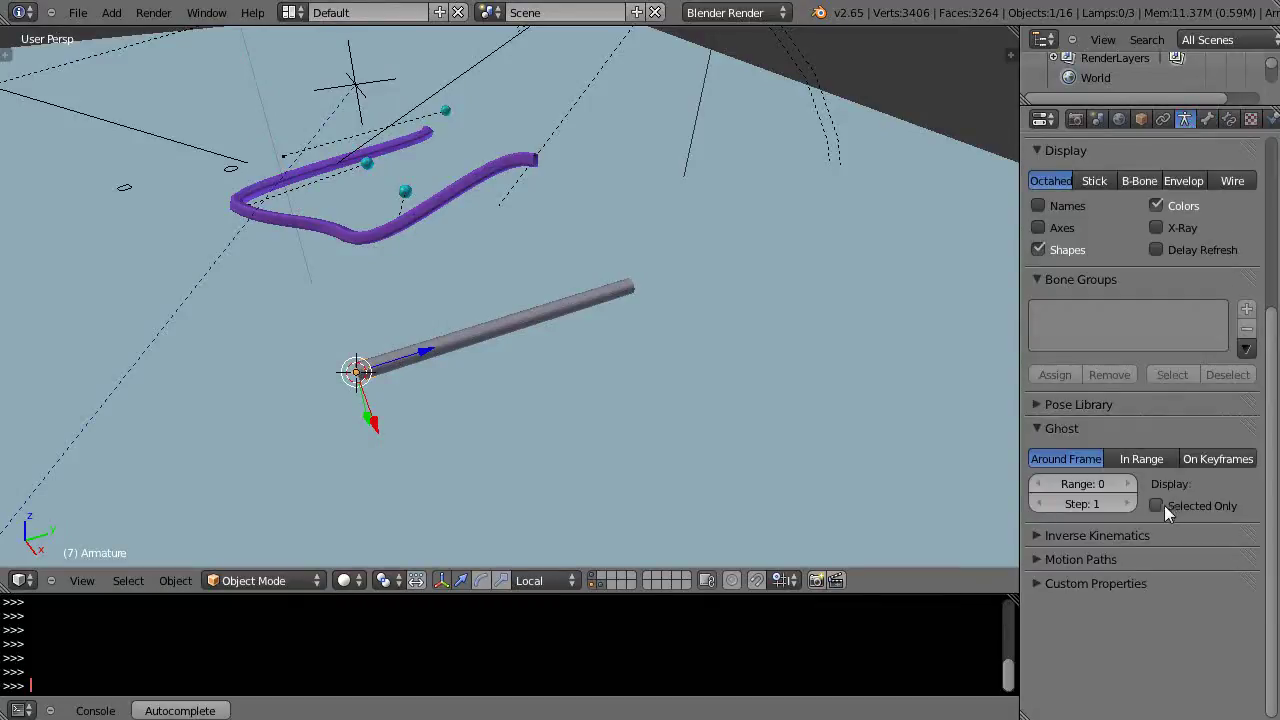
click(1157, 229)
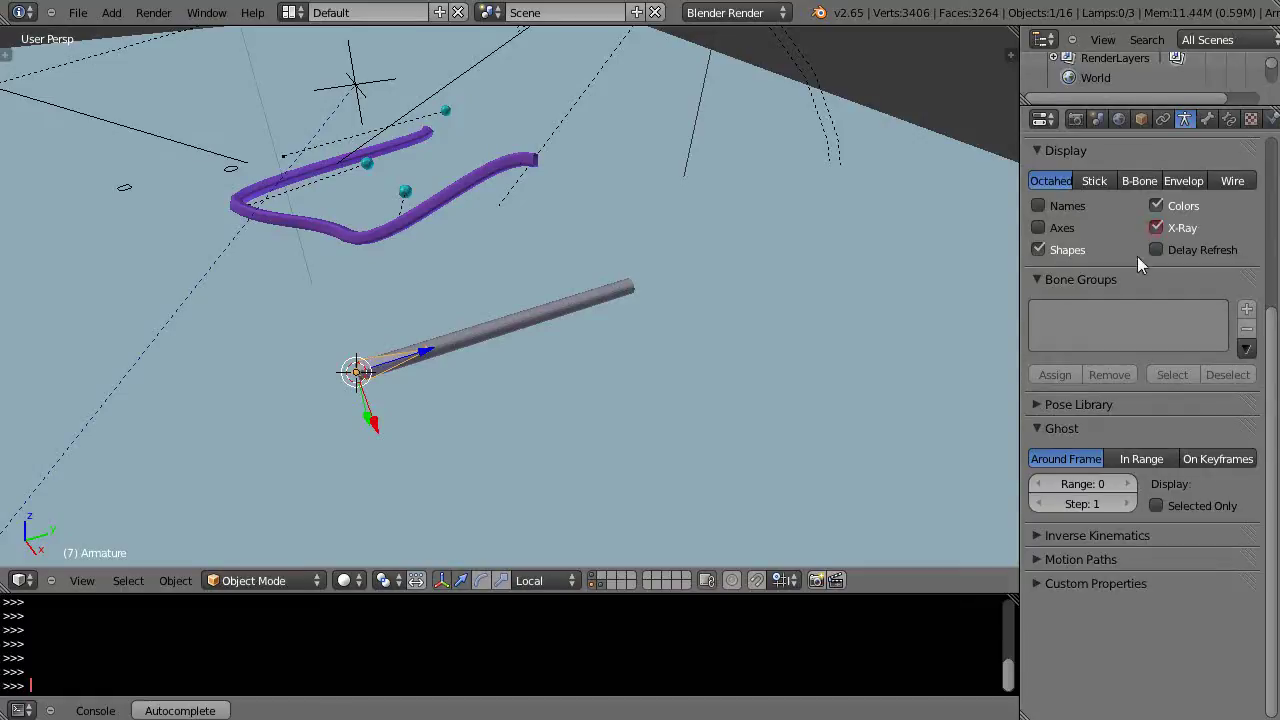
scroll(896, 446, up, 3)
middle_drag(520, 488, 560, 484)
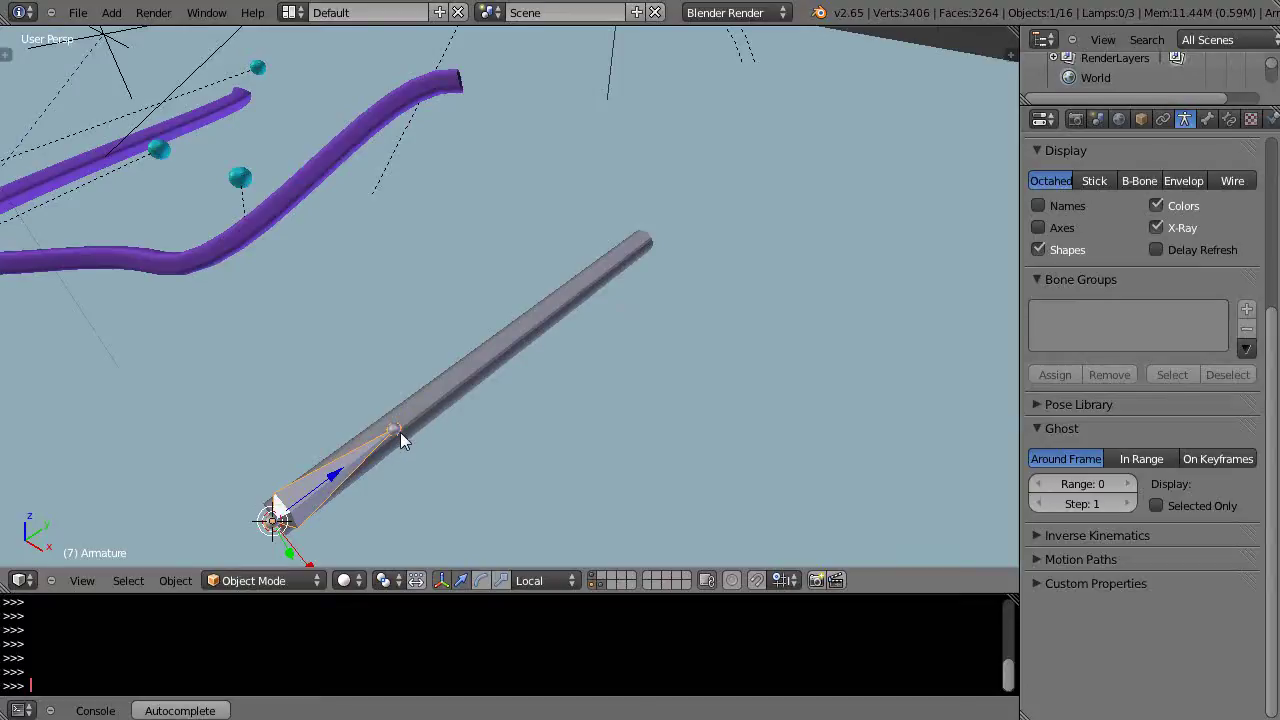
middle_drag(401, 432, 488, 410)
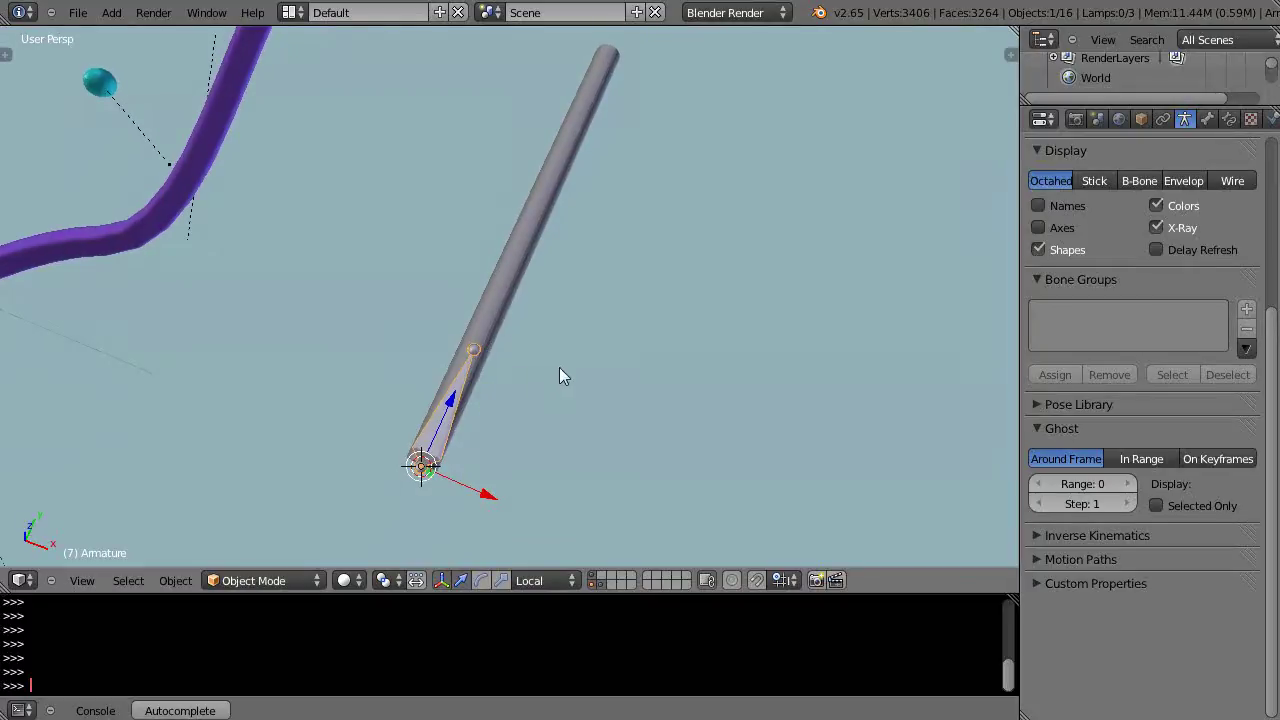
key(Tab)
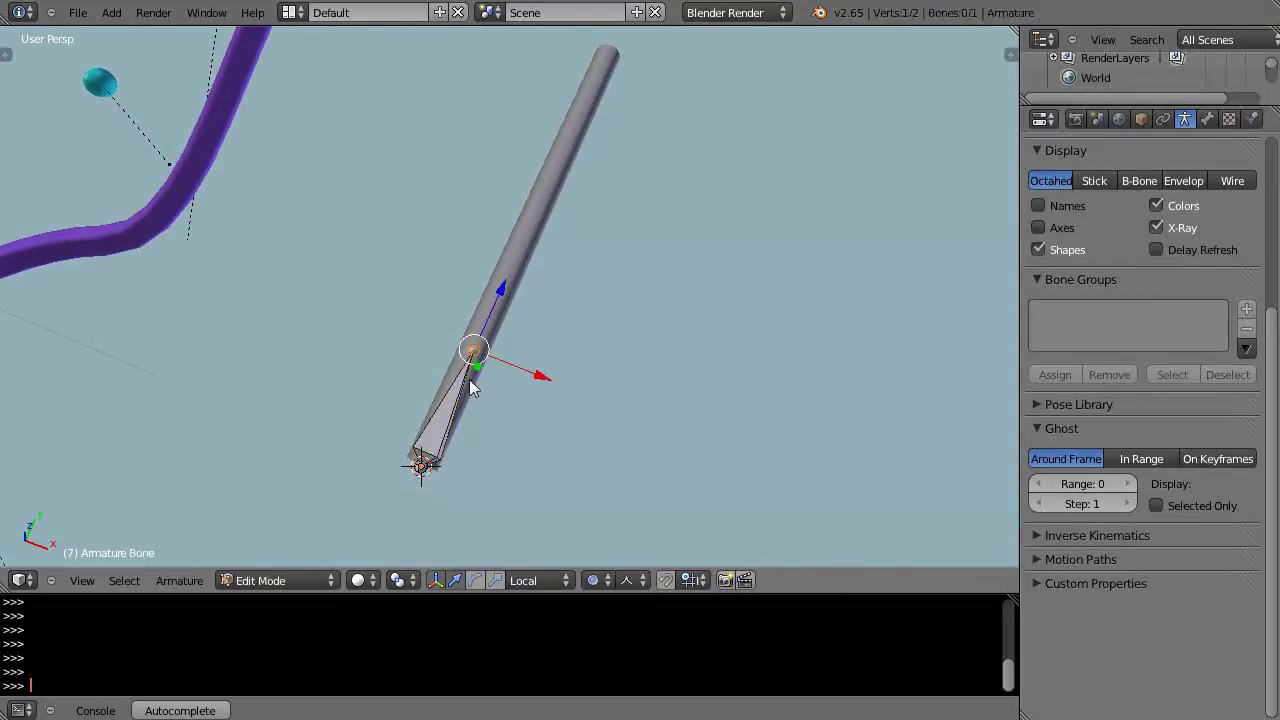
Return to Object Mode and enlarge the Outliner to list every object
key(Tab)
right_click(480, 333)
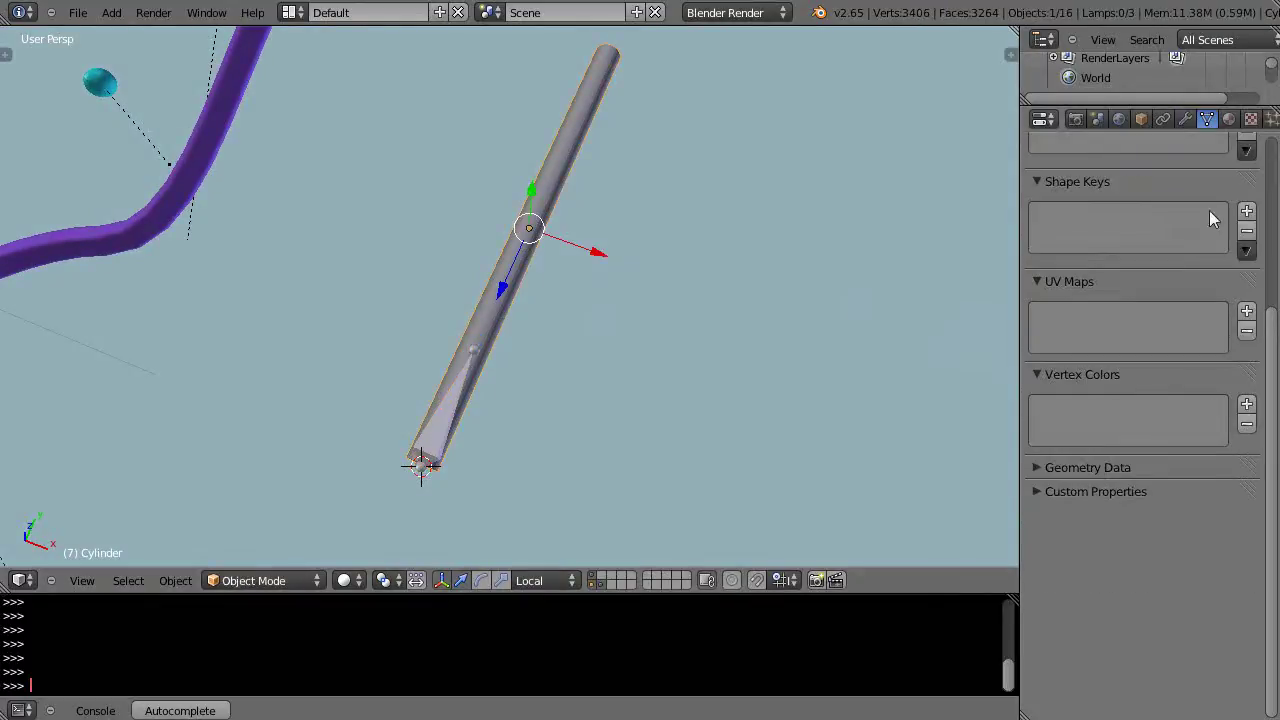
drag(1163, 103, 1170, 340)
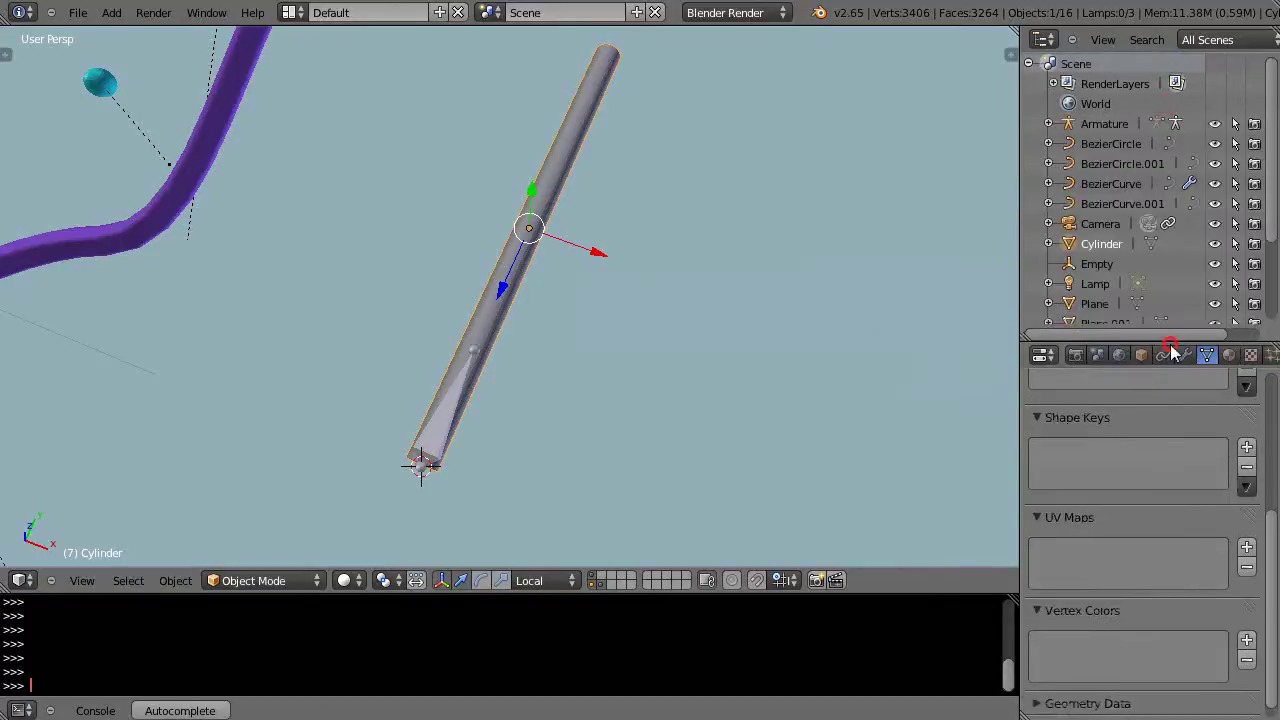
Select BezierCurve.001 and BezierCircle.001 in the Outliner, then move the Cylinder about 0.695 sideways
click(1106, 206)
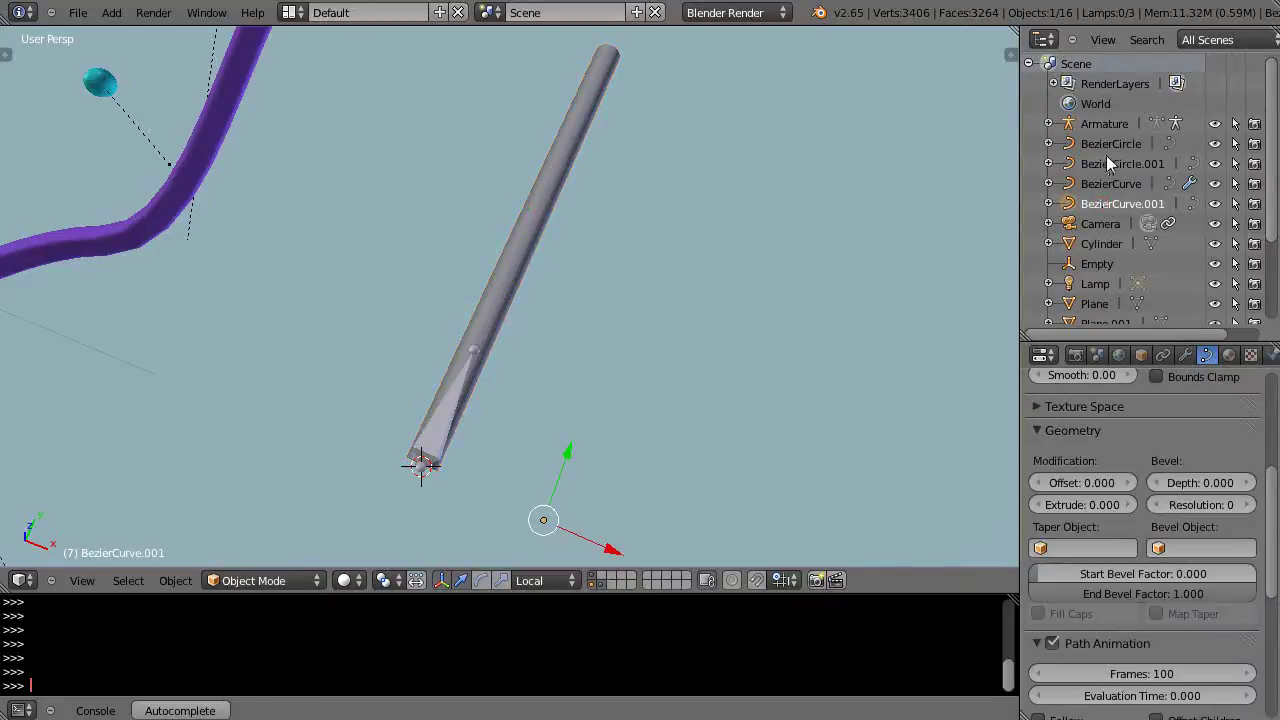
click(1107, 166)
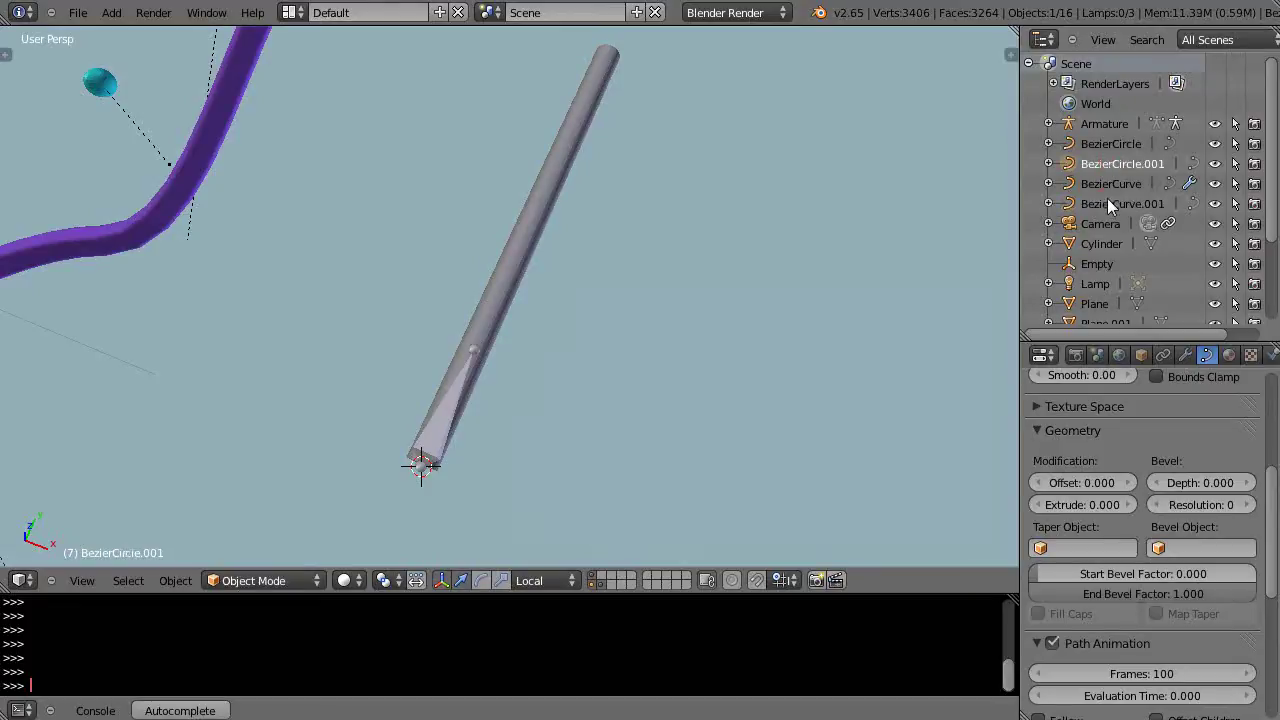
click(1107, 200)
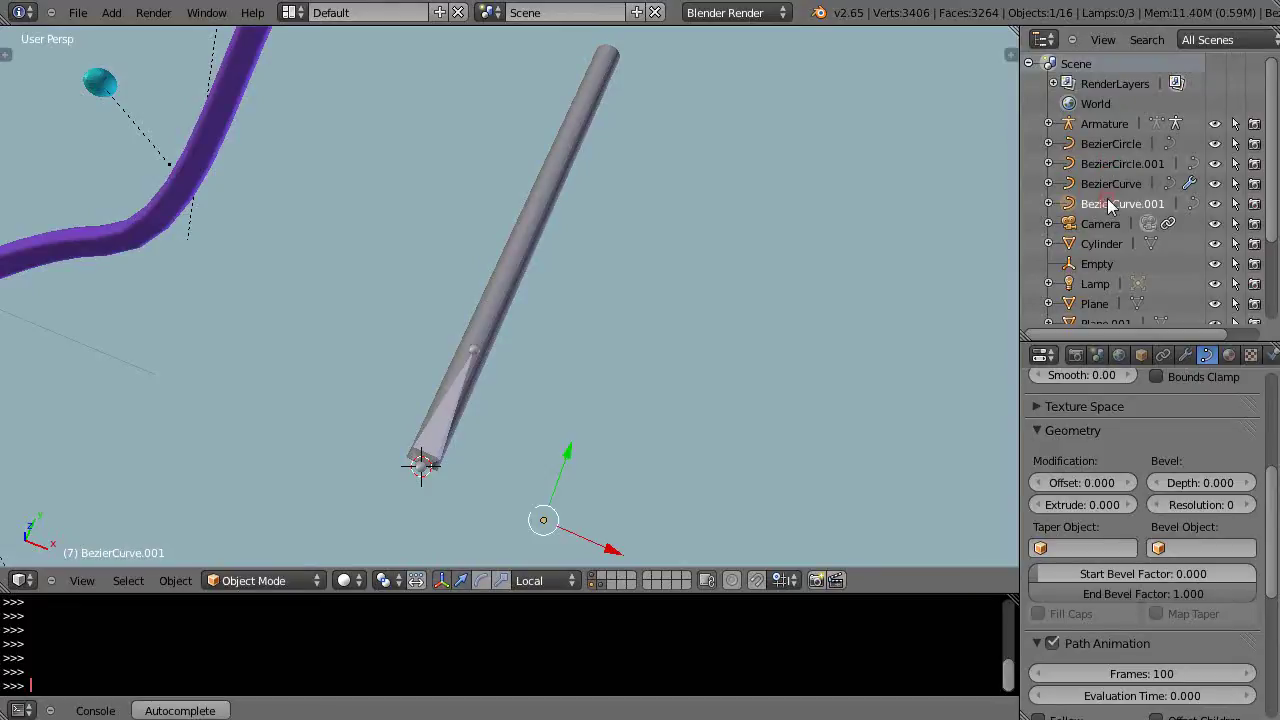
right_click(501, 313)
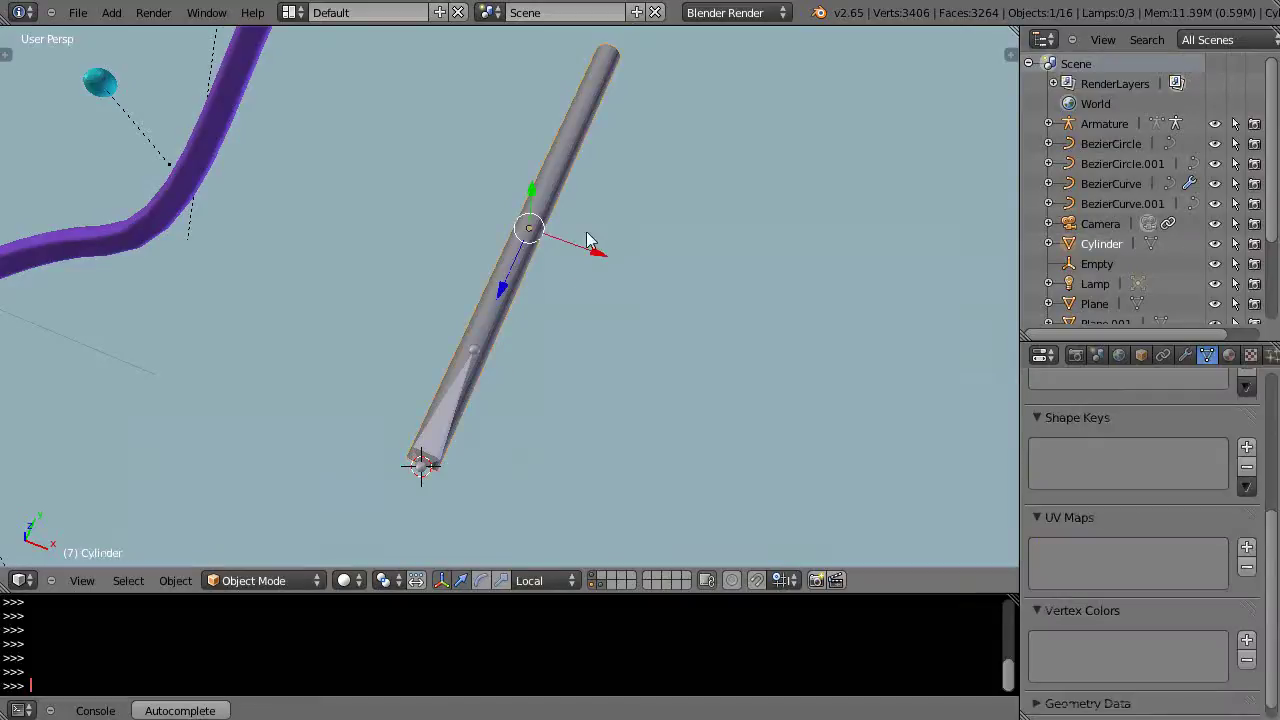
drag(595, 258, 515, 249)
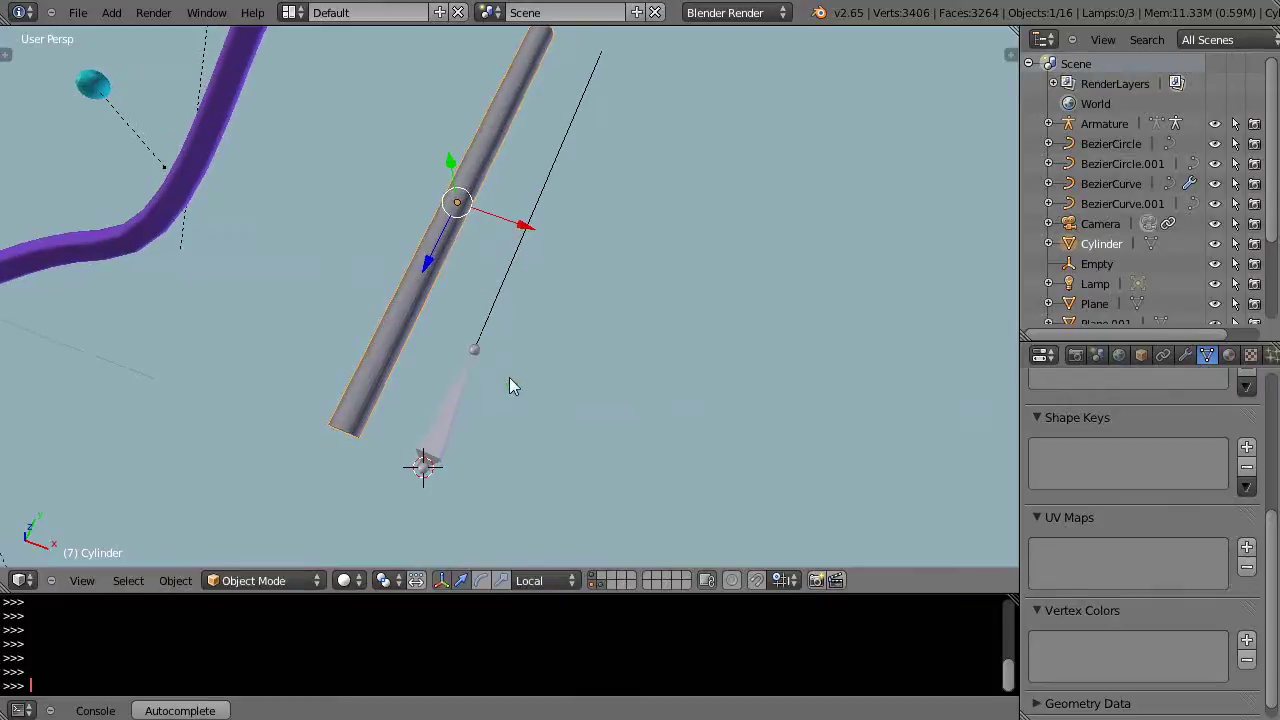
Select a control point on BezierCurve.001 in Edit Mode
right_click(493, 312)
key(Tab)
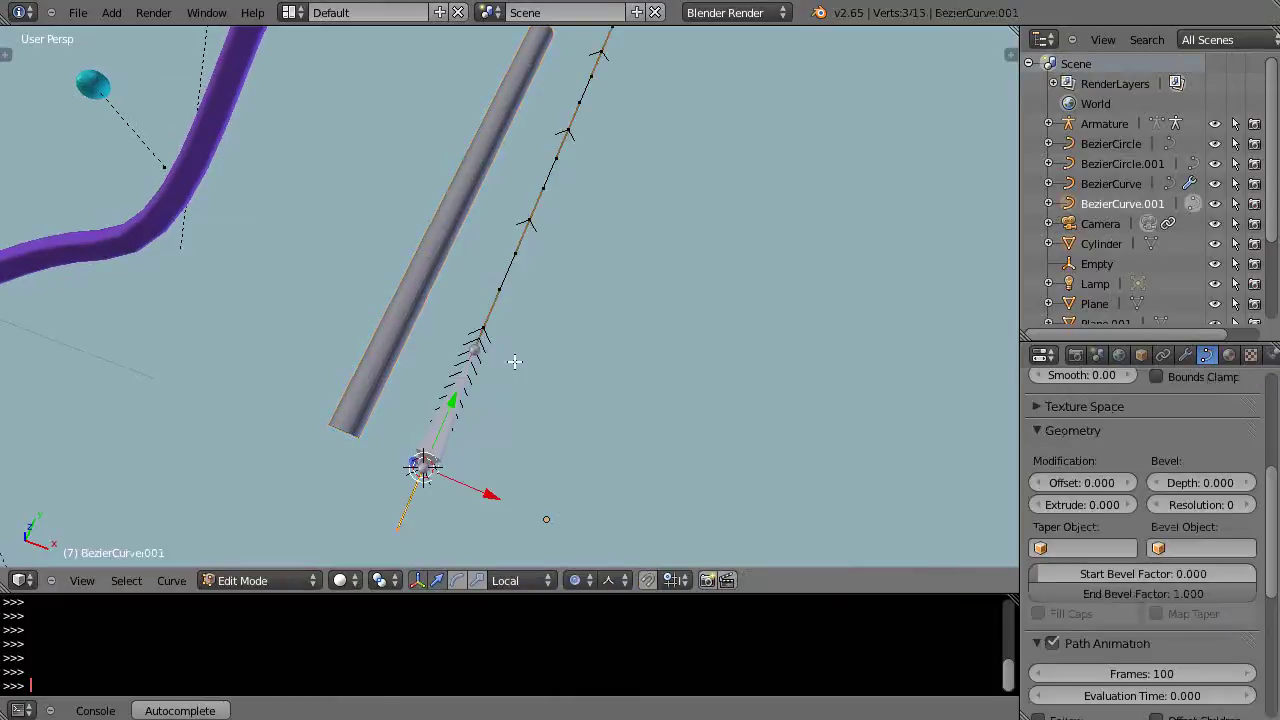
right_click(505, 287)
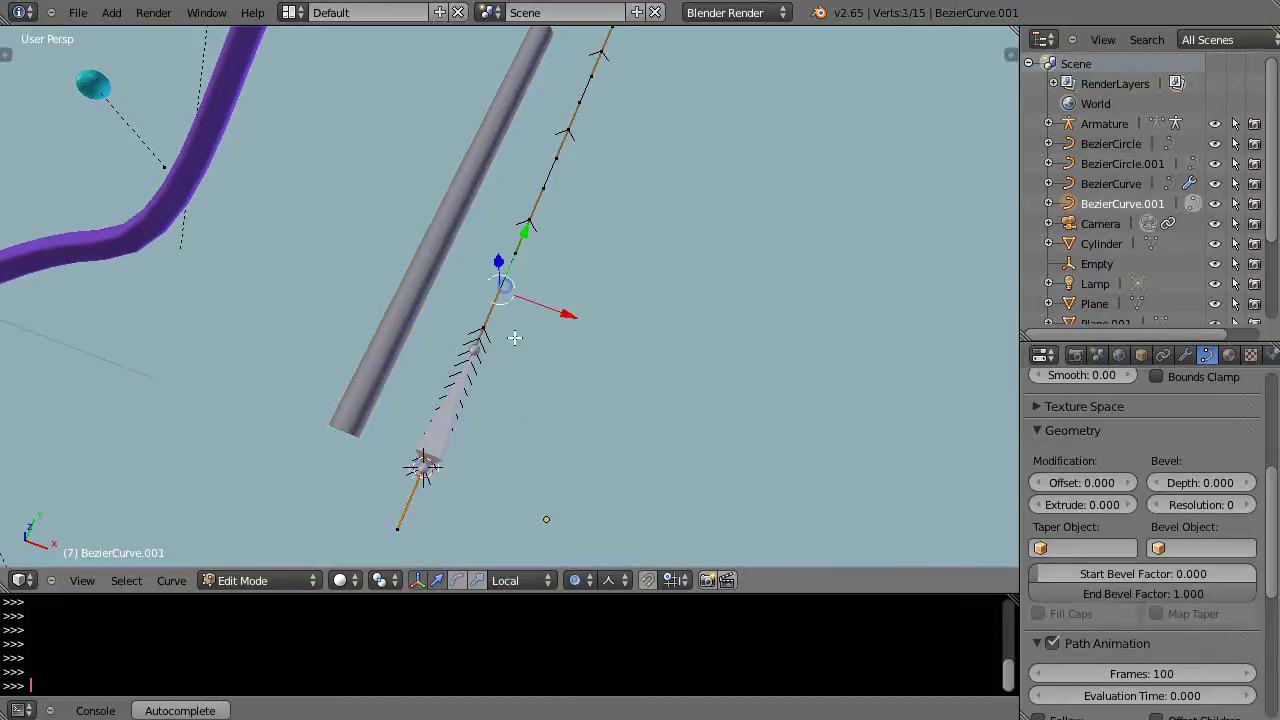
middle_drag(517, 357, 462, 373)
right_click(472, 340)
scroll(470, 340, up, 3)
Snap the 3D cursor to the selected curve point and exit Edit Mode
key(g)
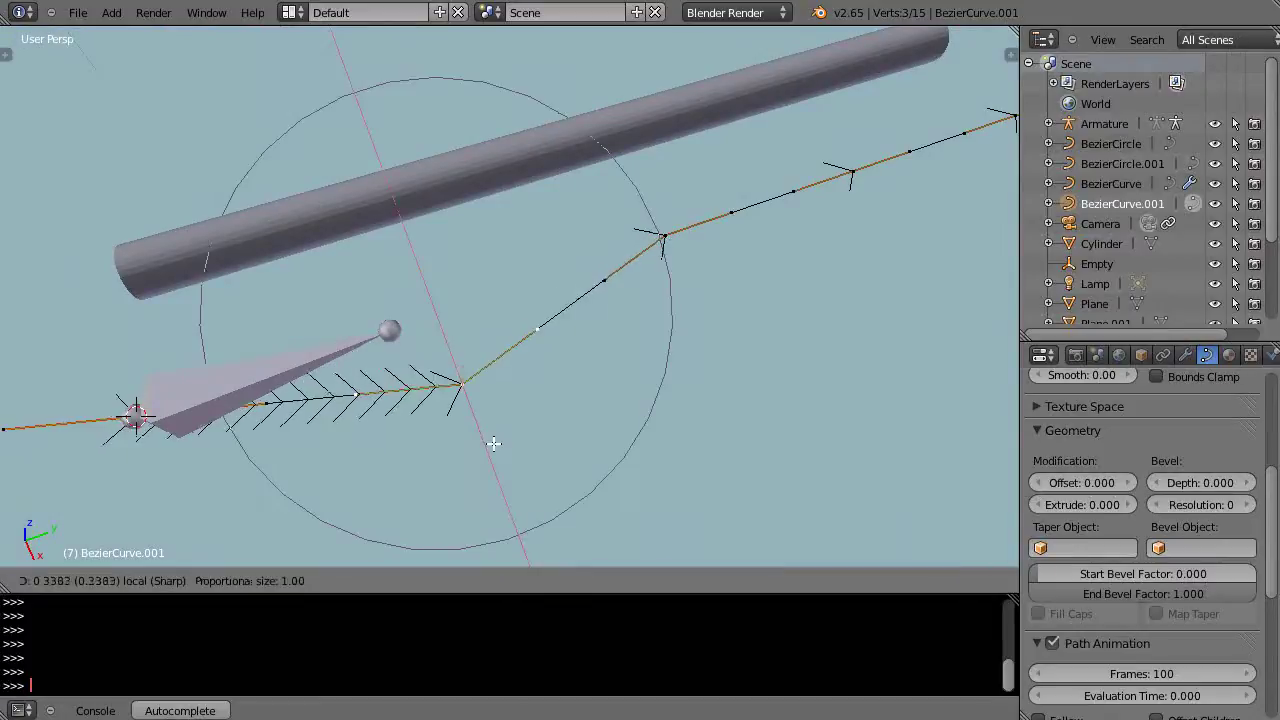
right_click(503, 446)
mouse_move(503, 446)
middle_down()
mouse_move(617, 443)
mouse_move(609, 424)
middle_up()
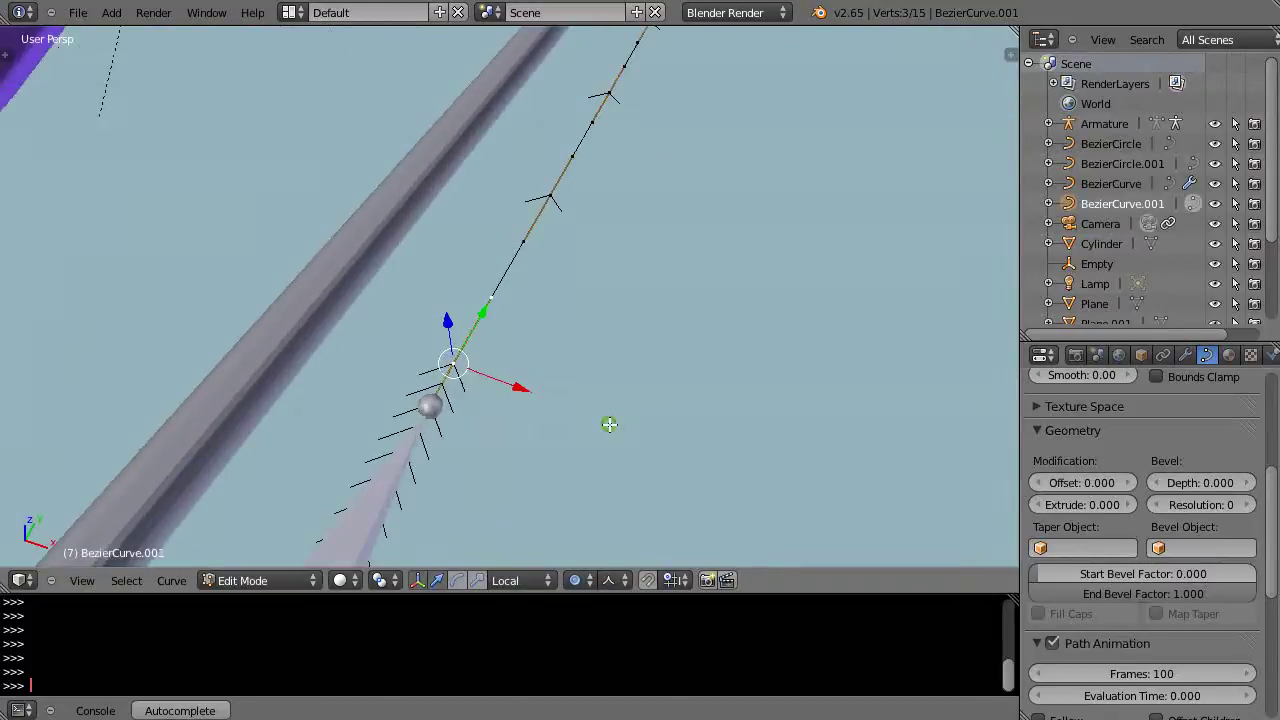
key(shift+s)
click(488, 443)
scroll(528, 416, down, 3)
key(Tab)
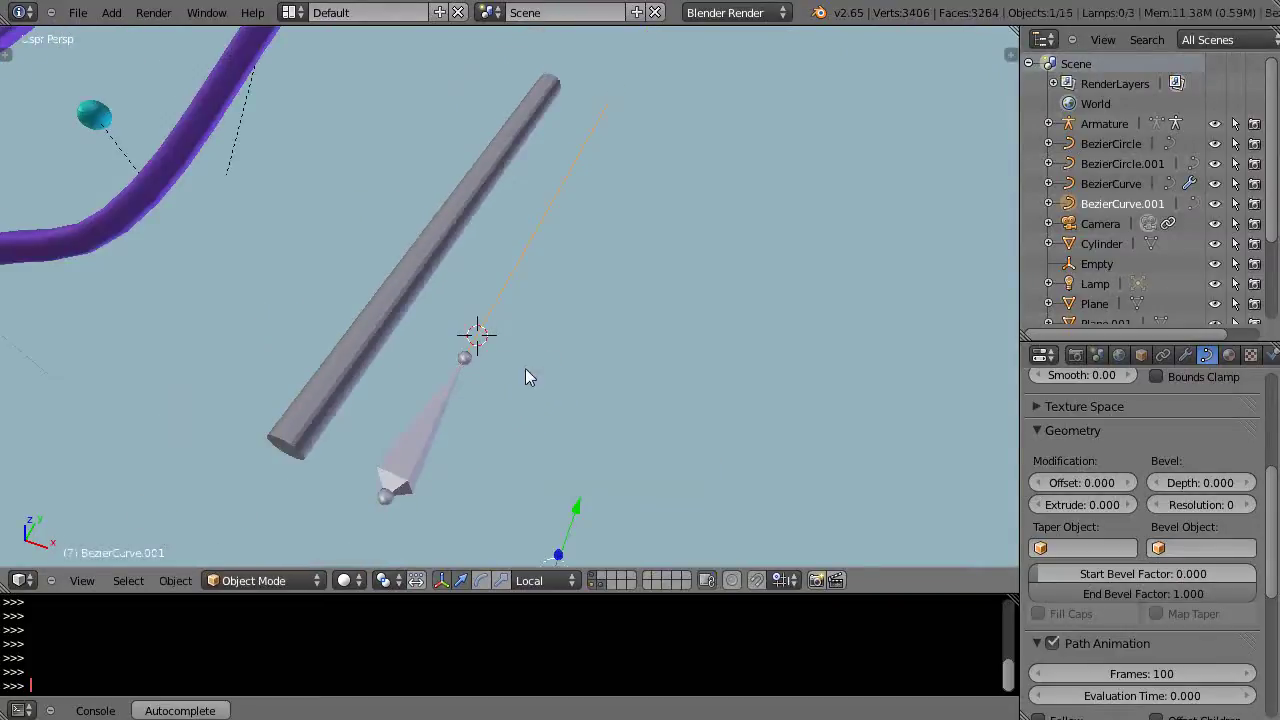
Add a single bone at the cursor and rotate it 90° about X along the curve
key(shift+a)
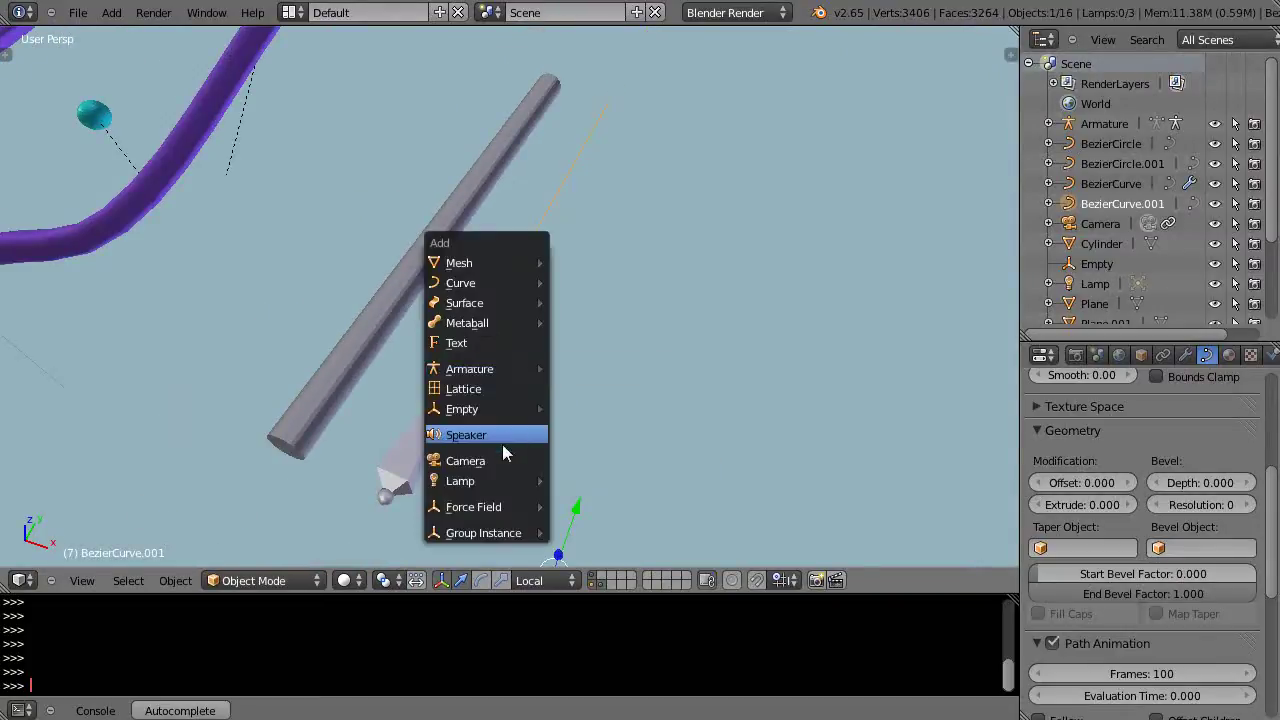
mouse_move(485, 368)
click(585, 369)
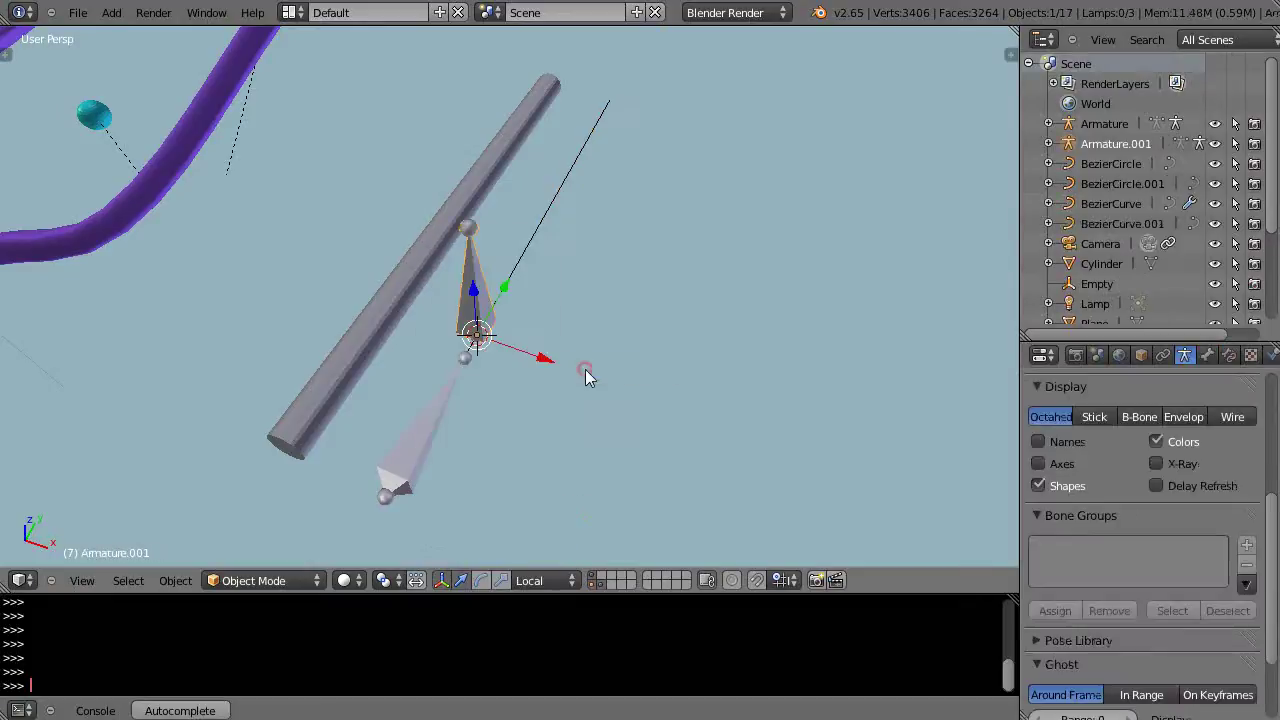
middle_drag(587, 370, 534, 418)
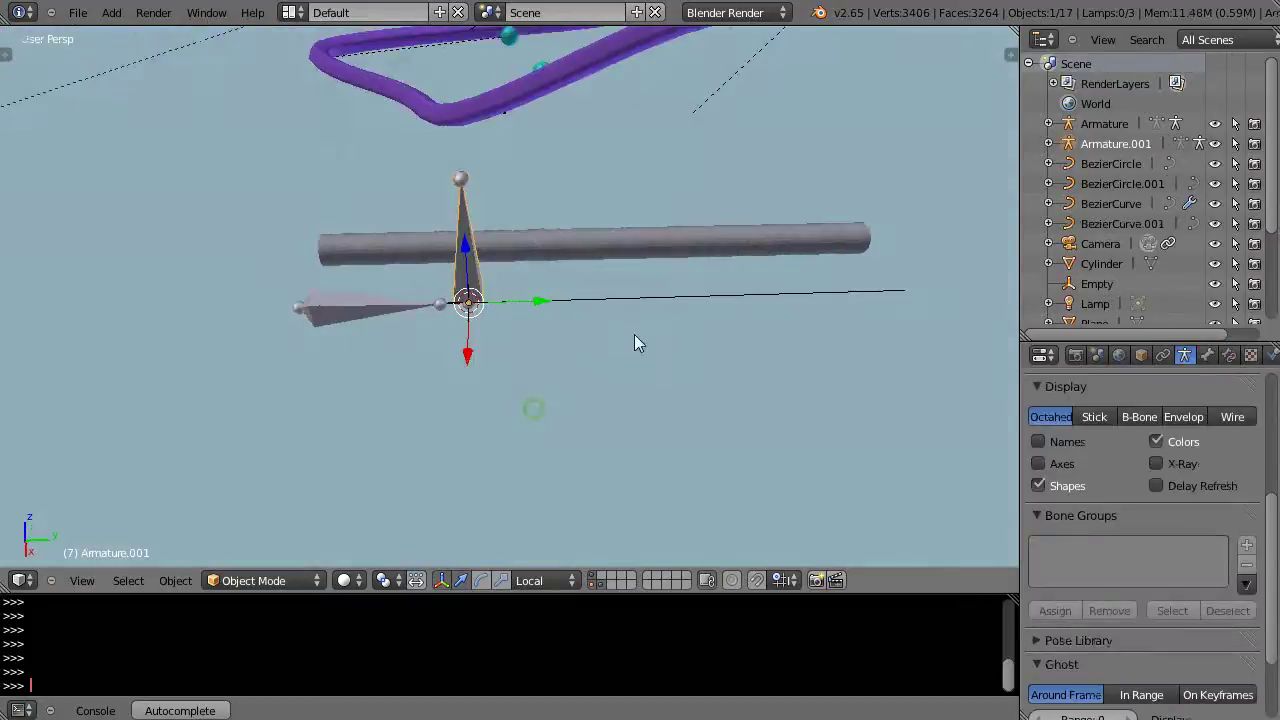
text(rx)
text(90)
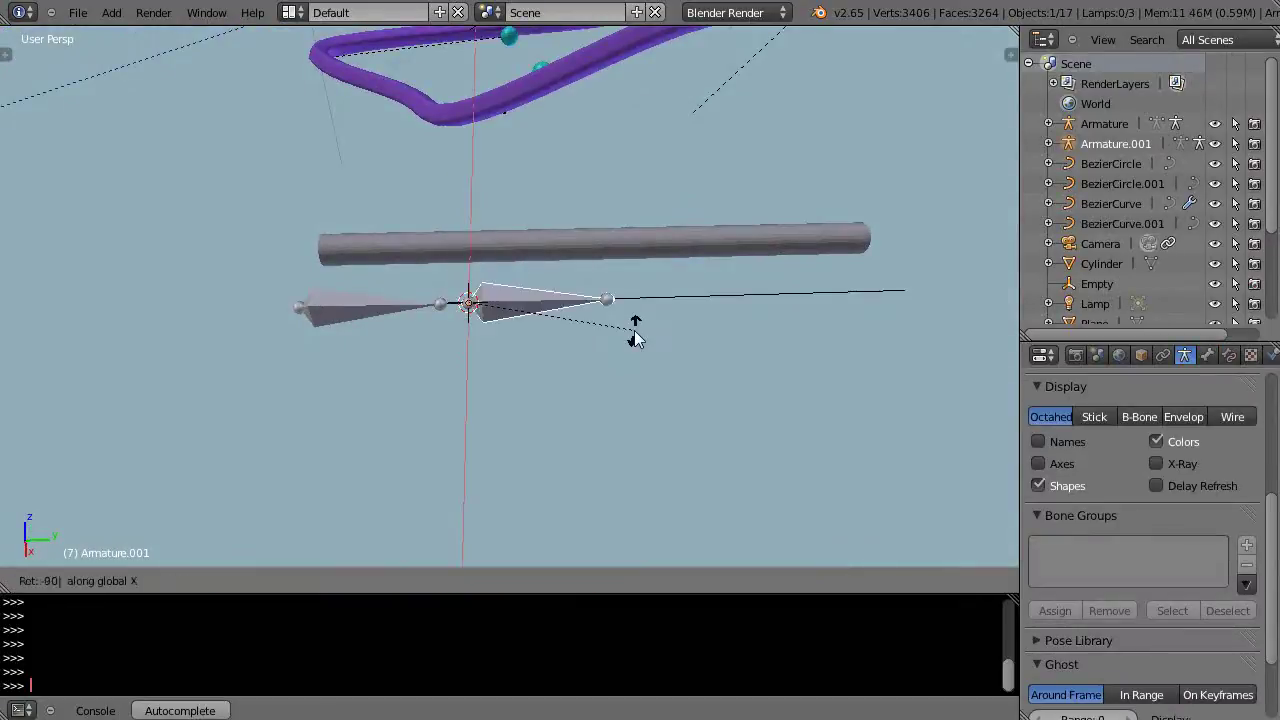
key(Return)
scroll(623, 340, down, 2)
scroll(624, 348, up, 5)
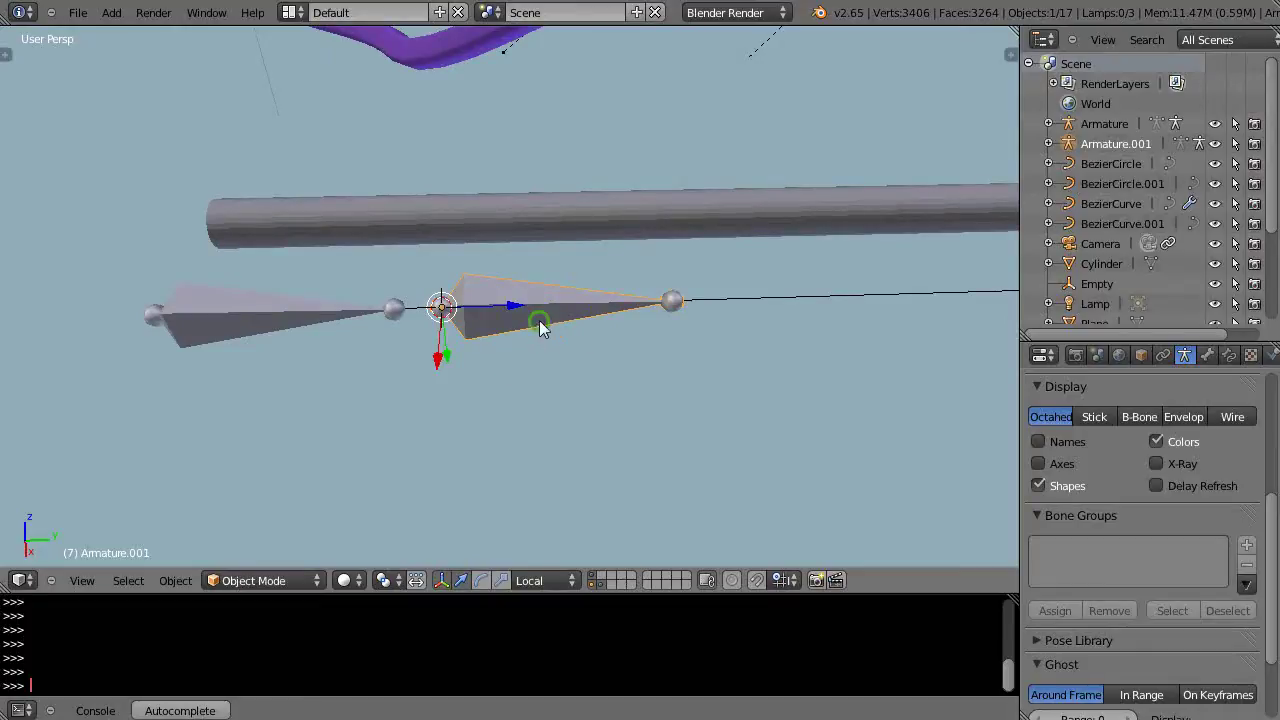
middle_drag(540, 320, 460, 423)
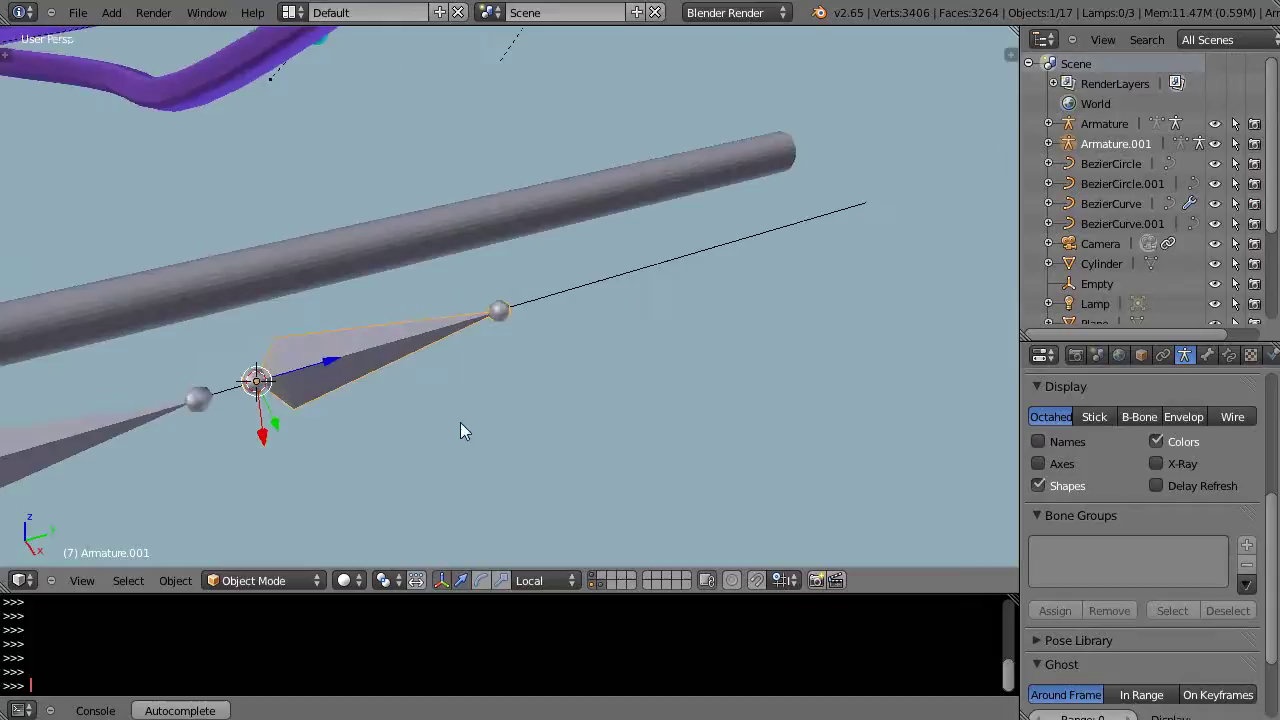
right_click(586, 291)
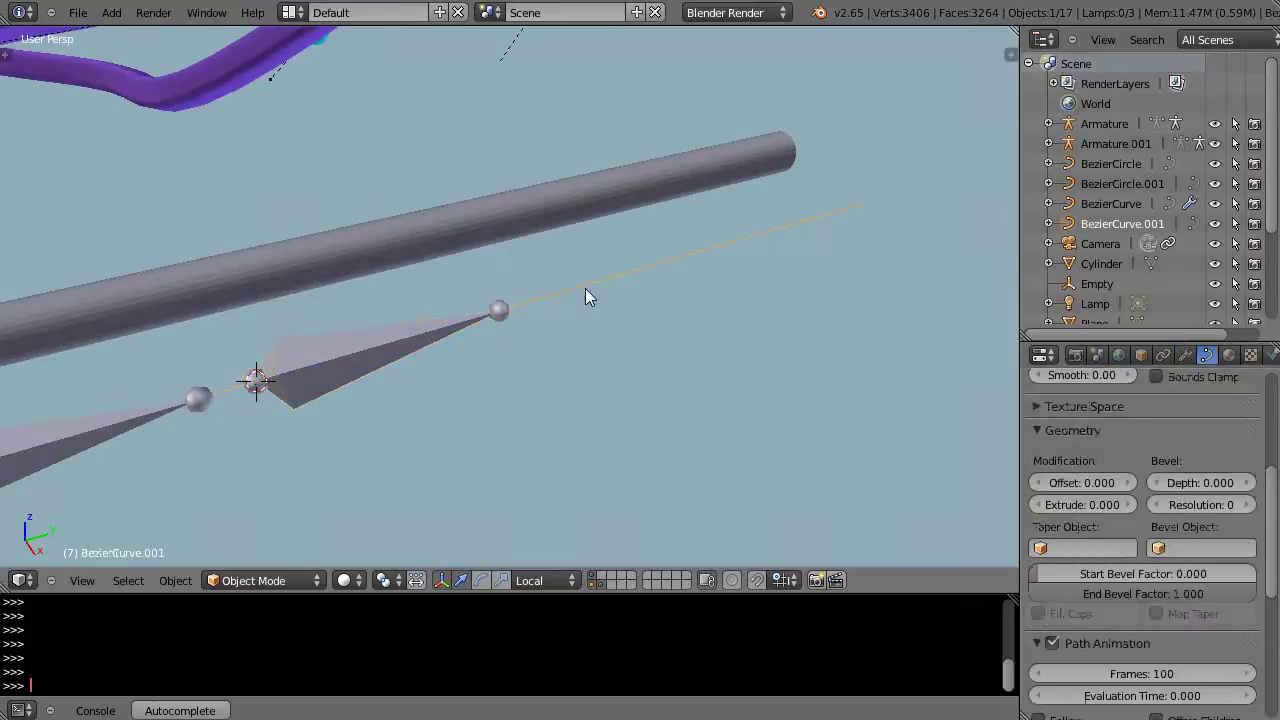
Snap the 3D cursor to the next control point along the straight curve
key(Tab)
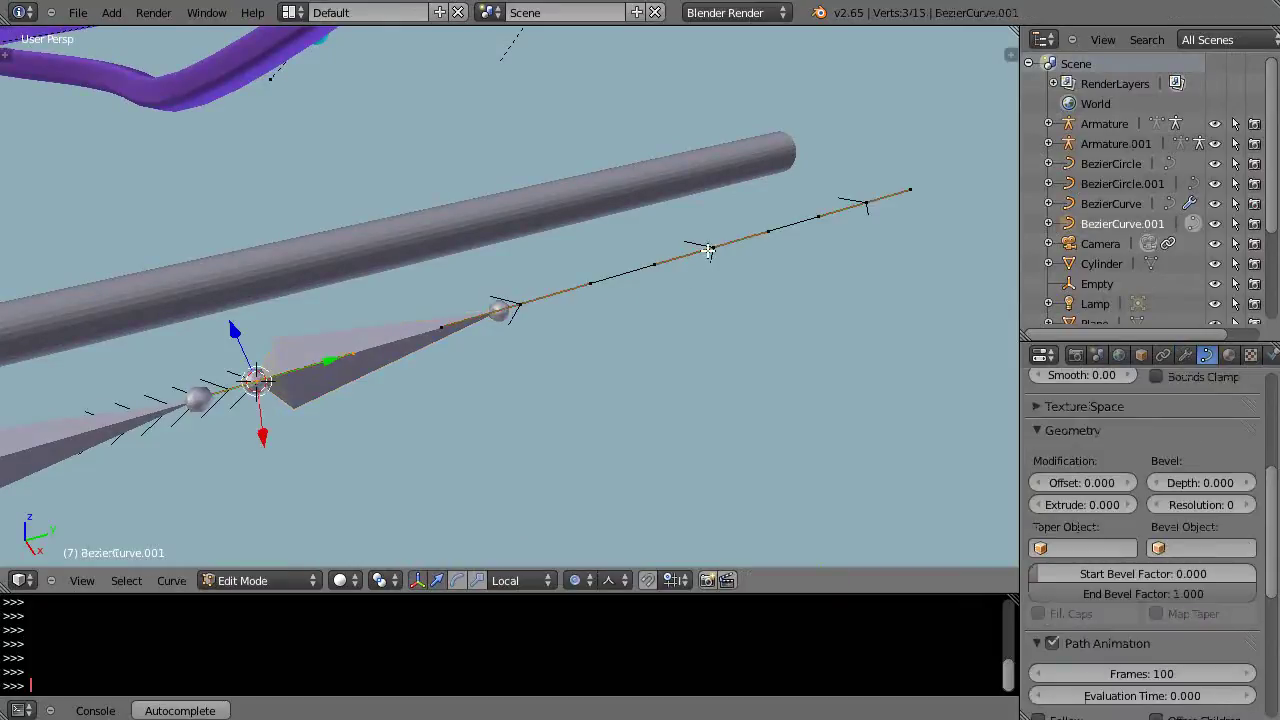
right_click(708, 249)
key(shift+s)
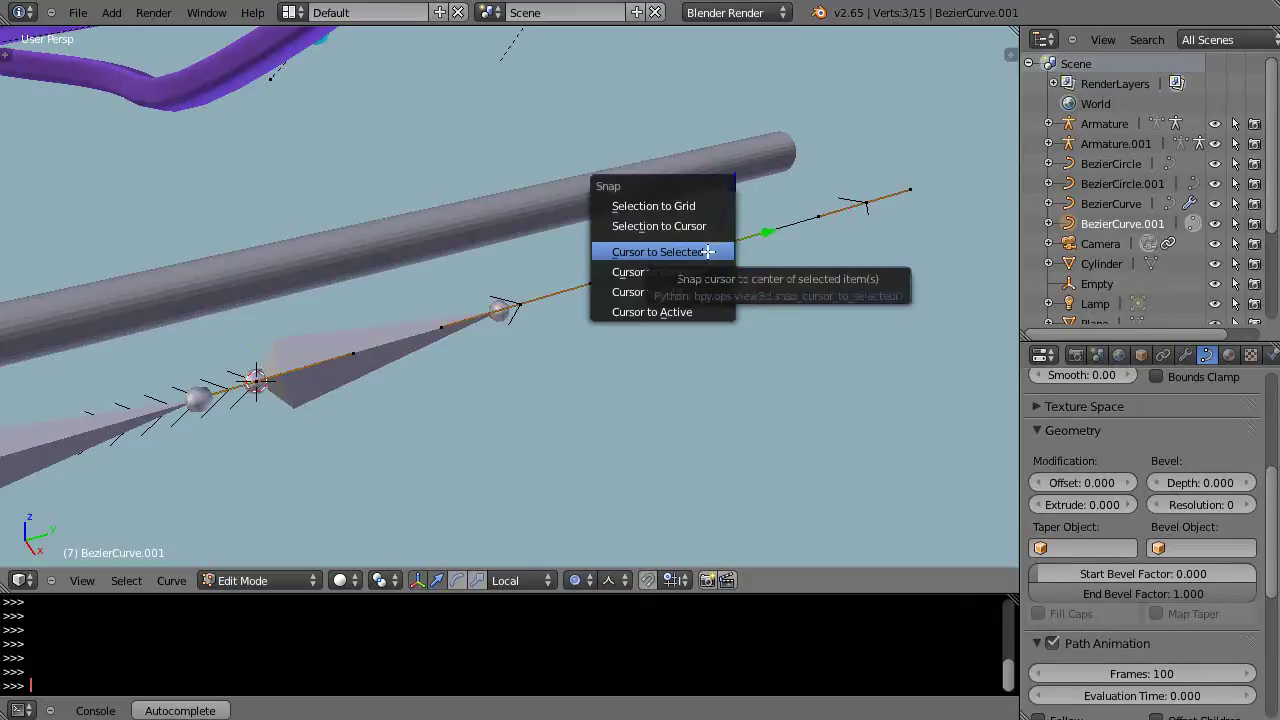
click(708, 250)
key(Tab)
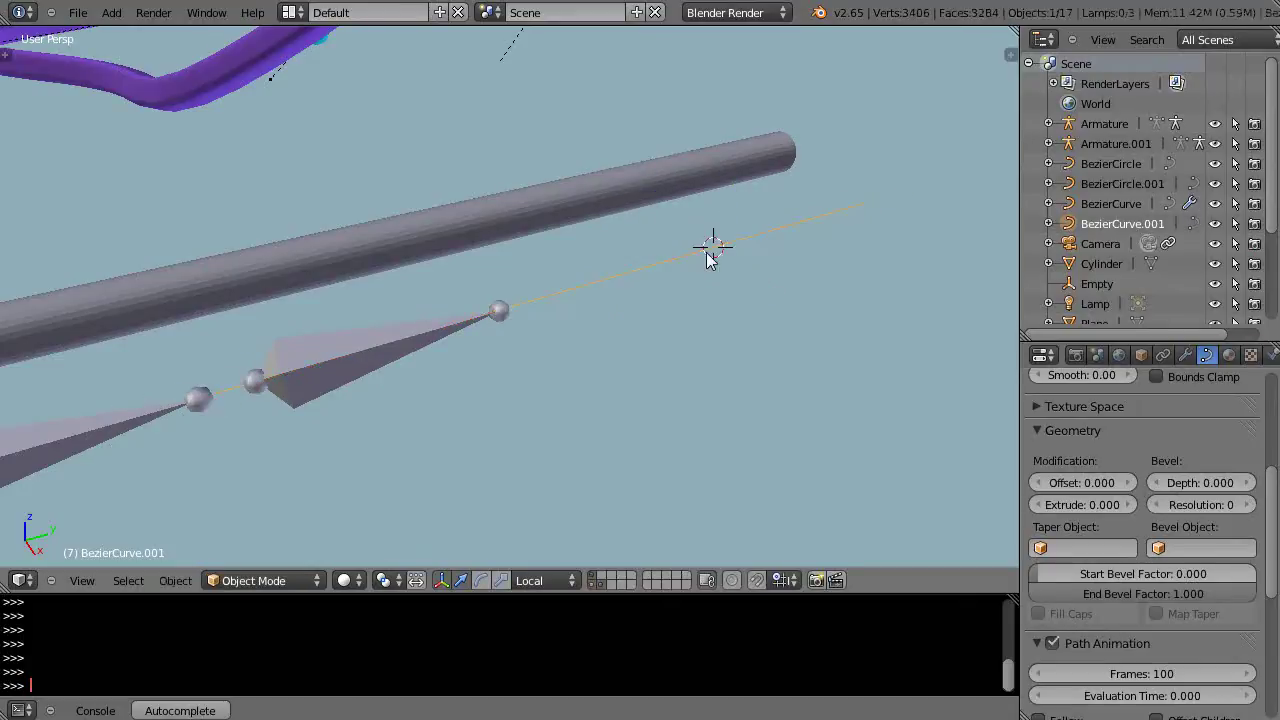
Add a single bone there and rotate it 90° about X to lie along the curve
key(shift+a)
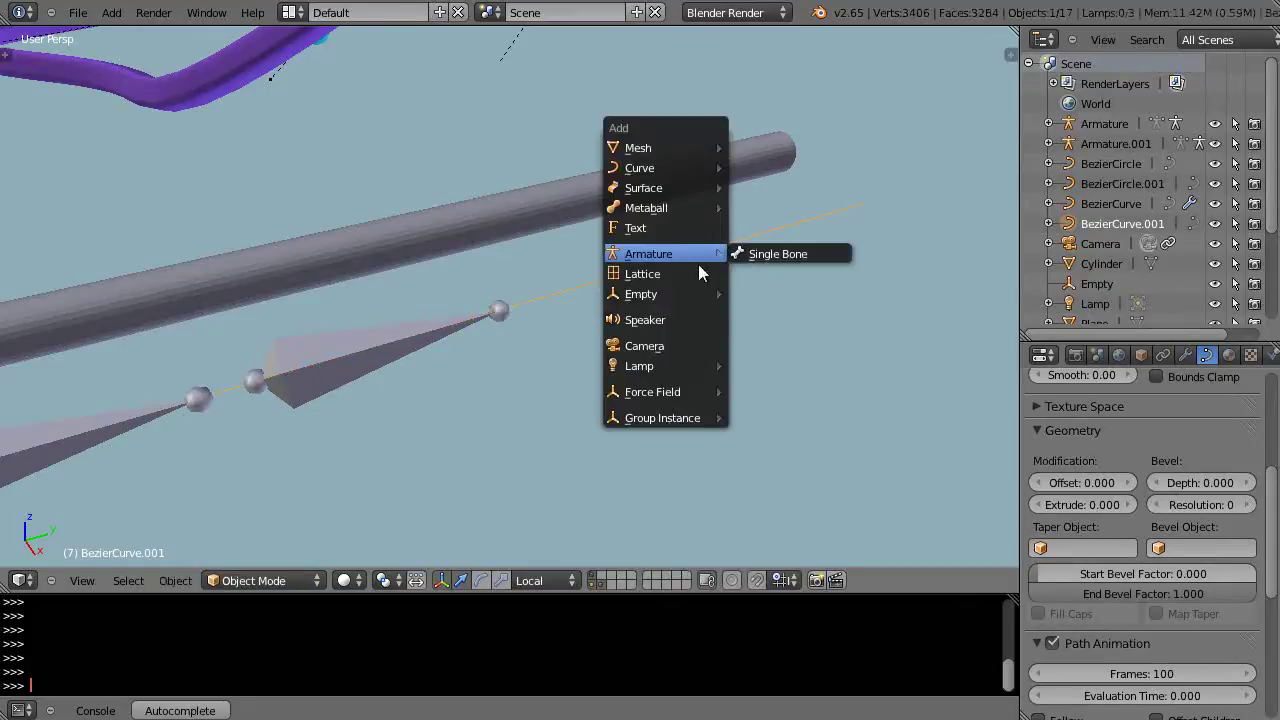
mouse_move(651, 253)
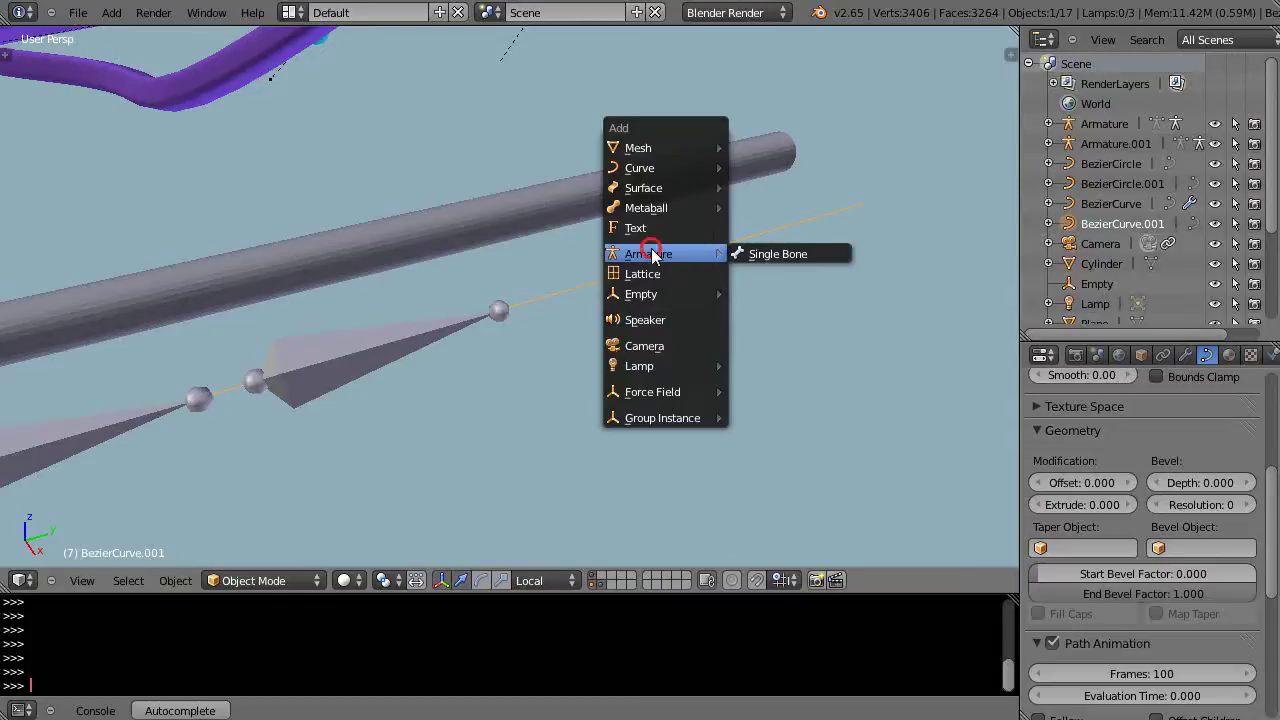
click(775, 250)
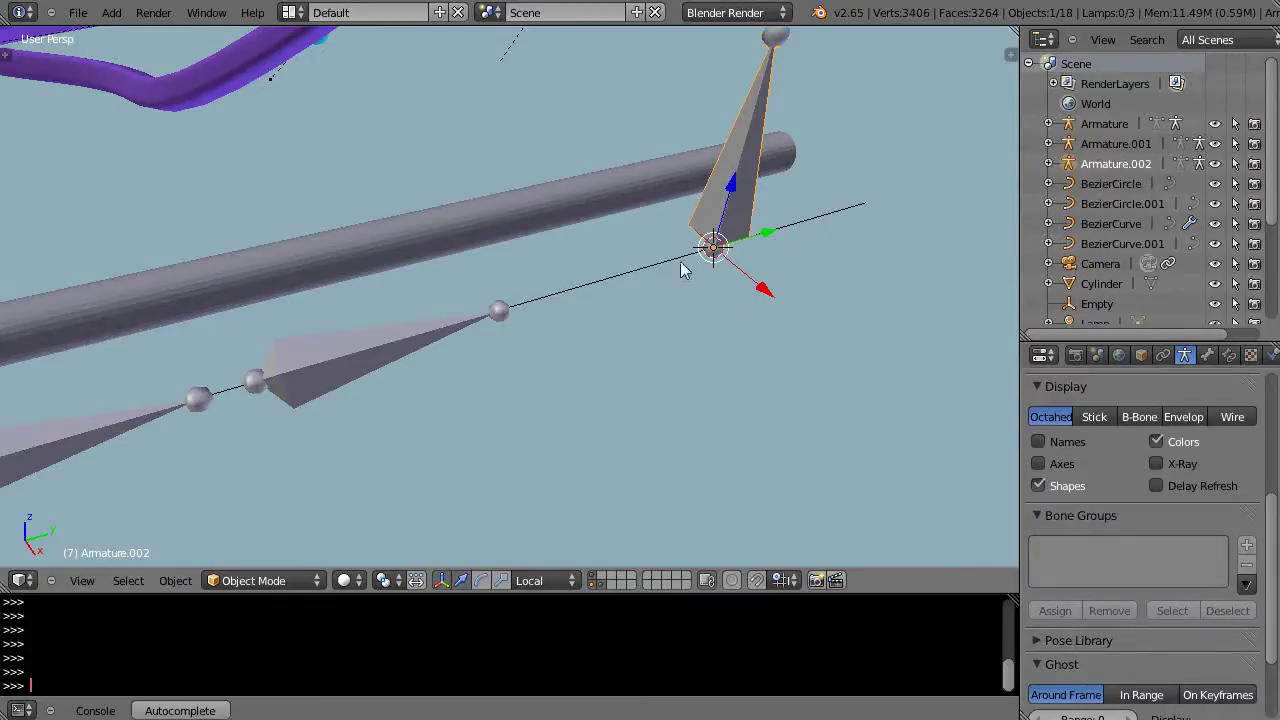
text(rx90)
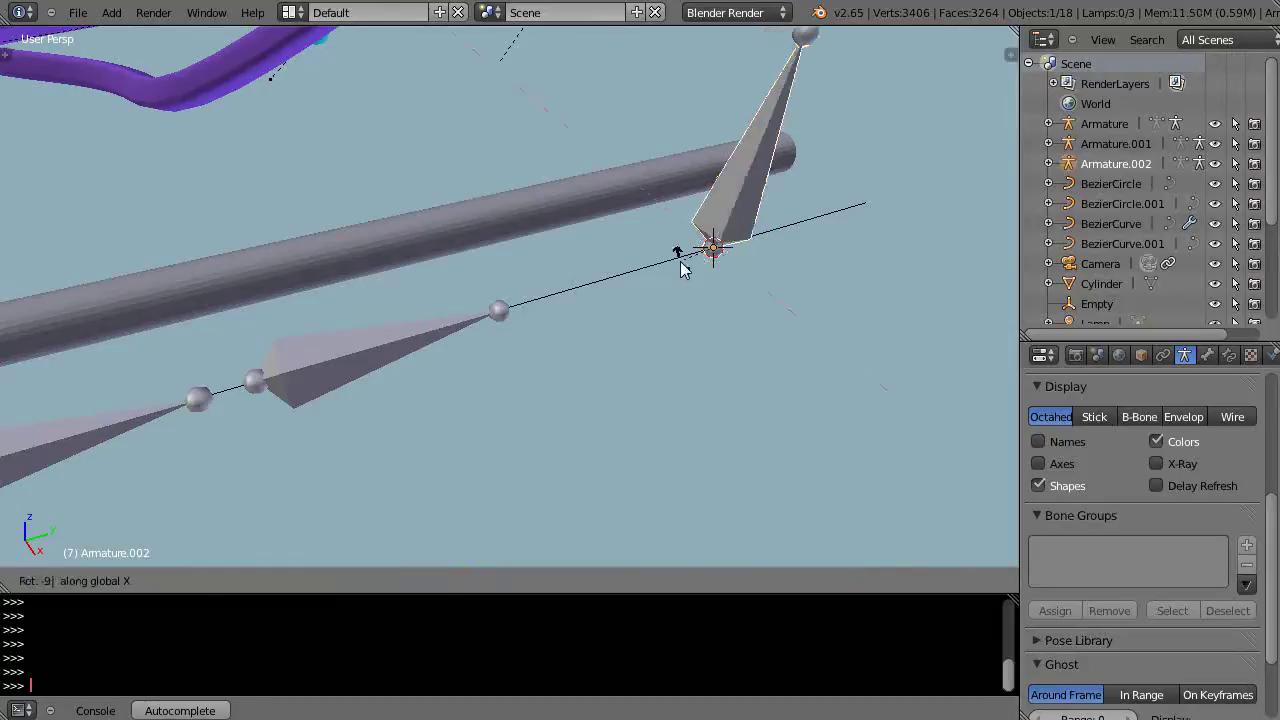
key(Return)
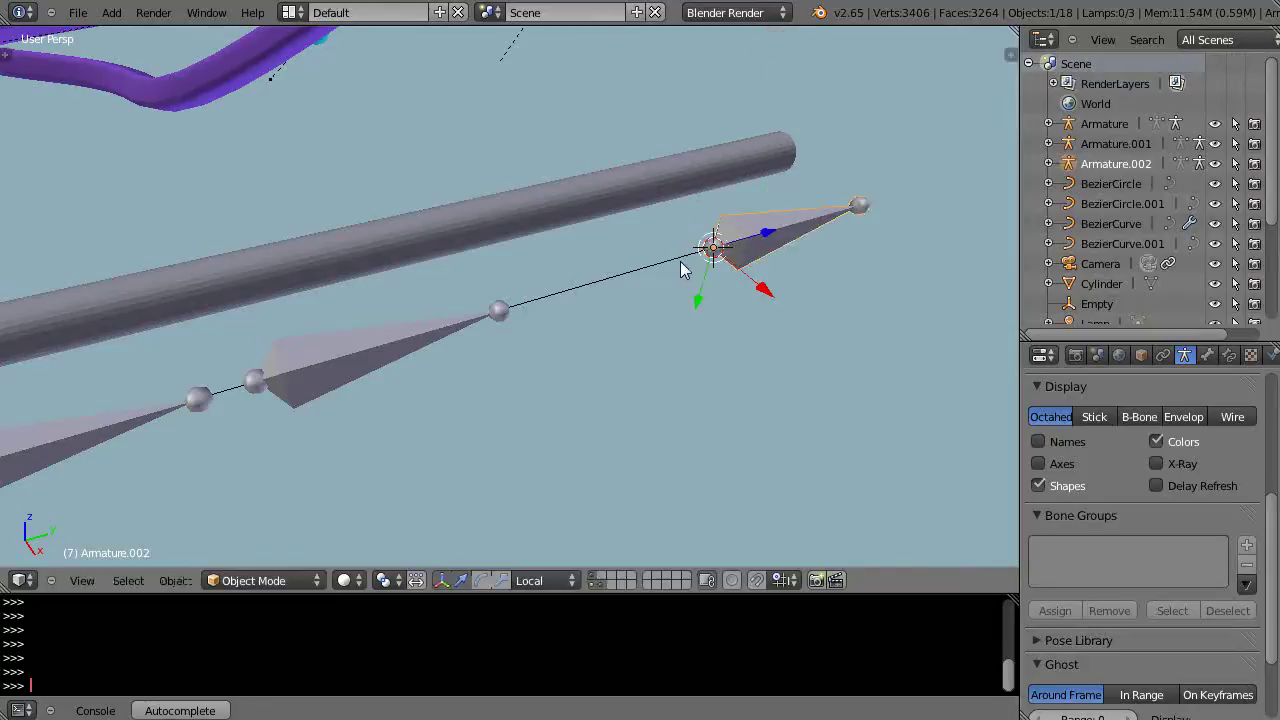
right_click(606, 272)
Snap the 3D cursor to the curve point between the existing bones
key(Tab)
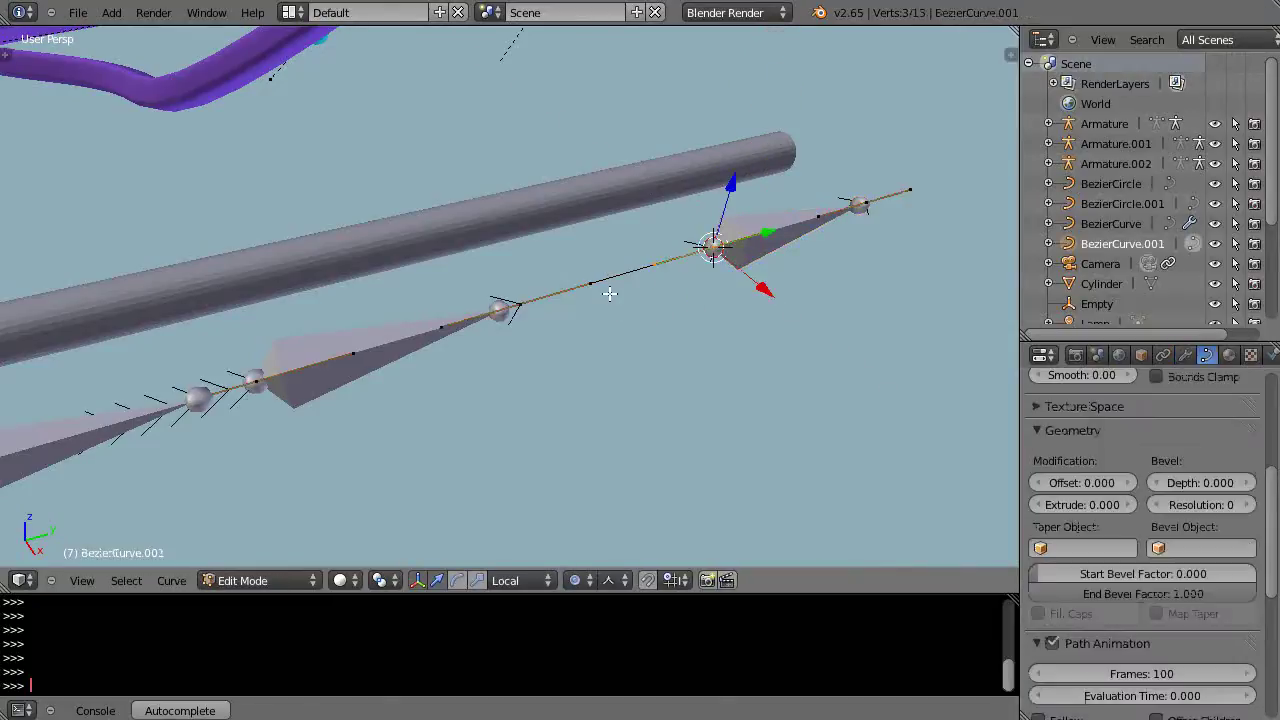
right_click(513, 308)
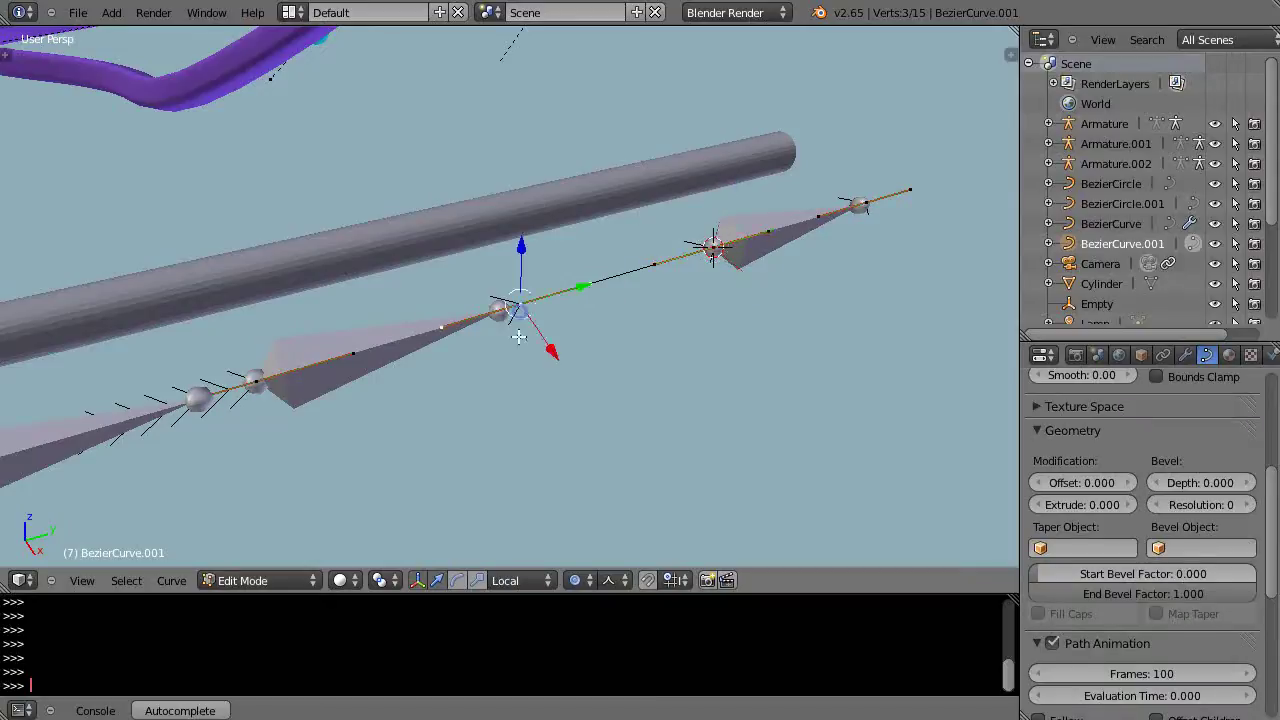
key(shift+s)
click(570, 340)
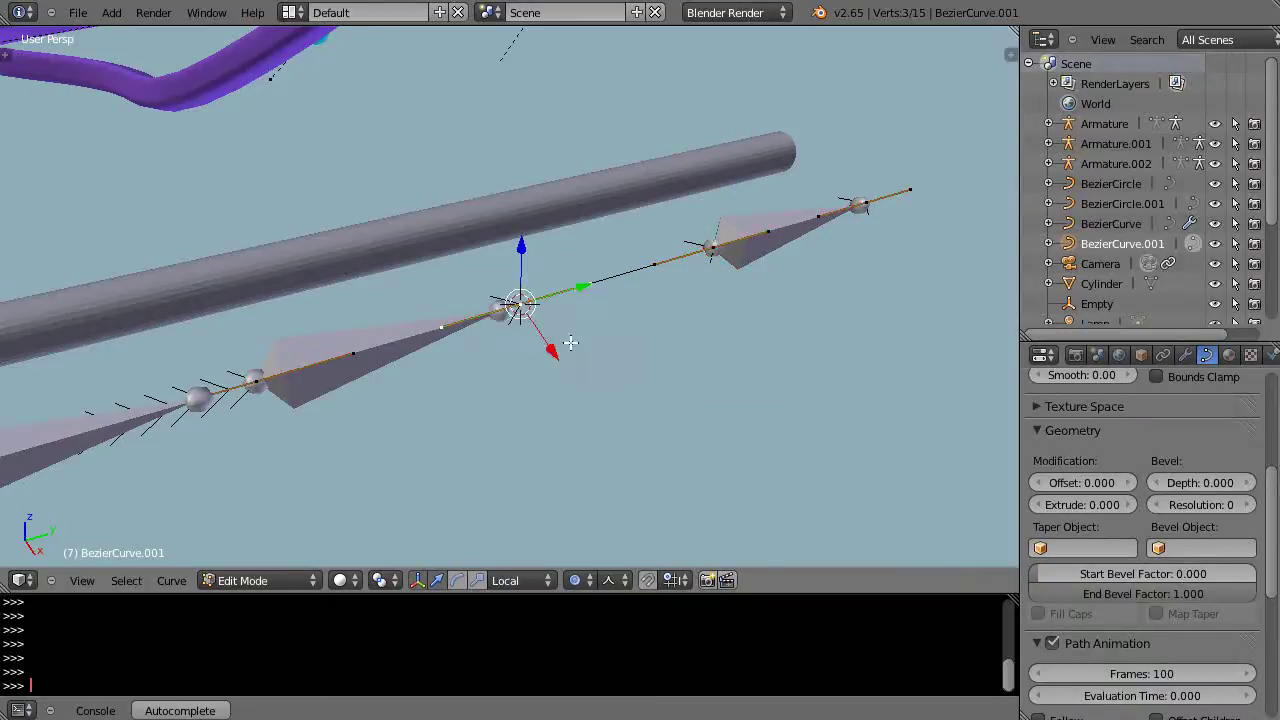
key(Tab)
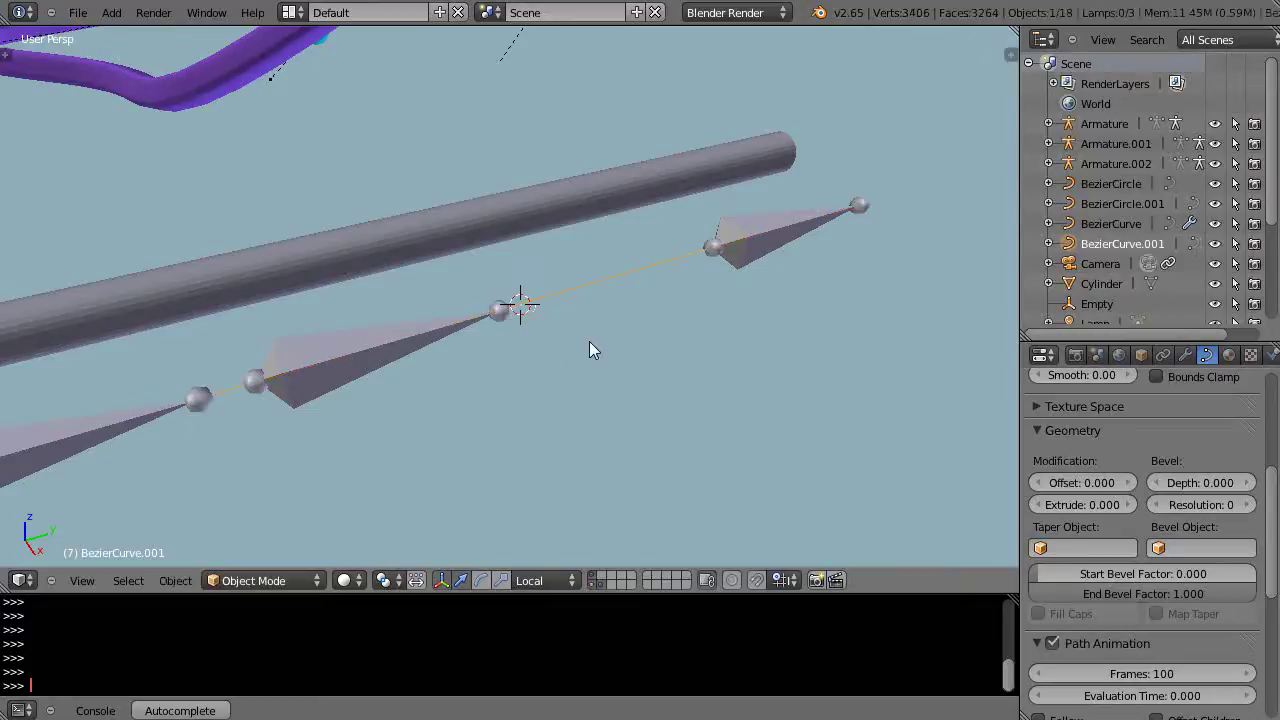
Add a single bone at the cursor and rotate it -90° about X
key(shift+a)
mouse_move(589, 341)
click(656, 343)
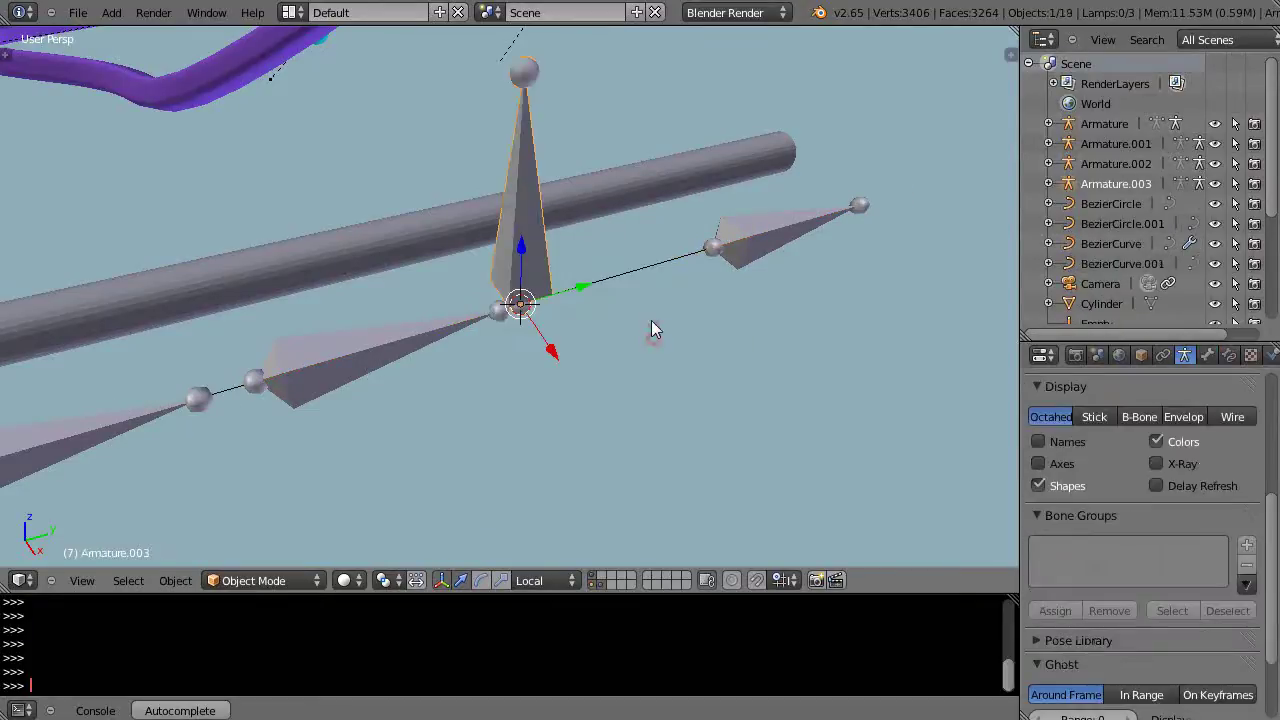
key(r)
text(x)
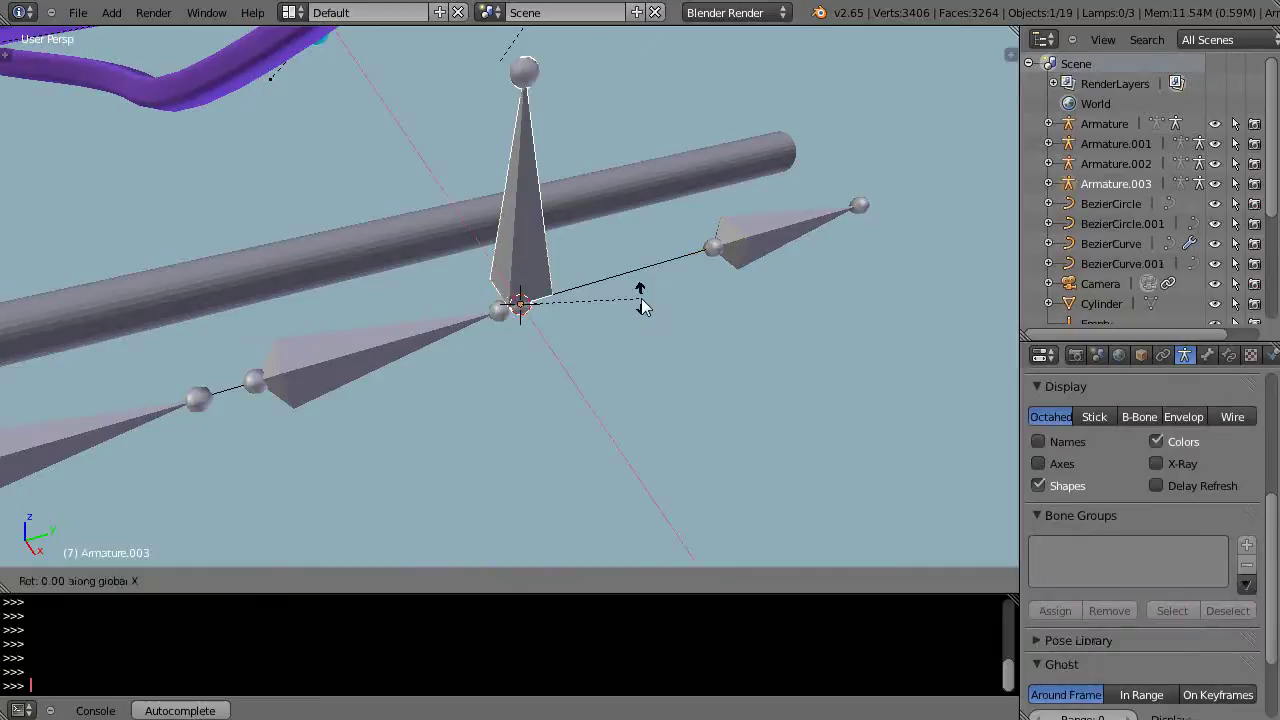
text(-90)
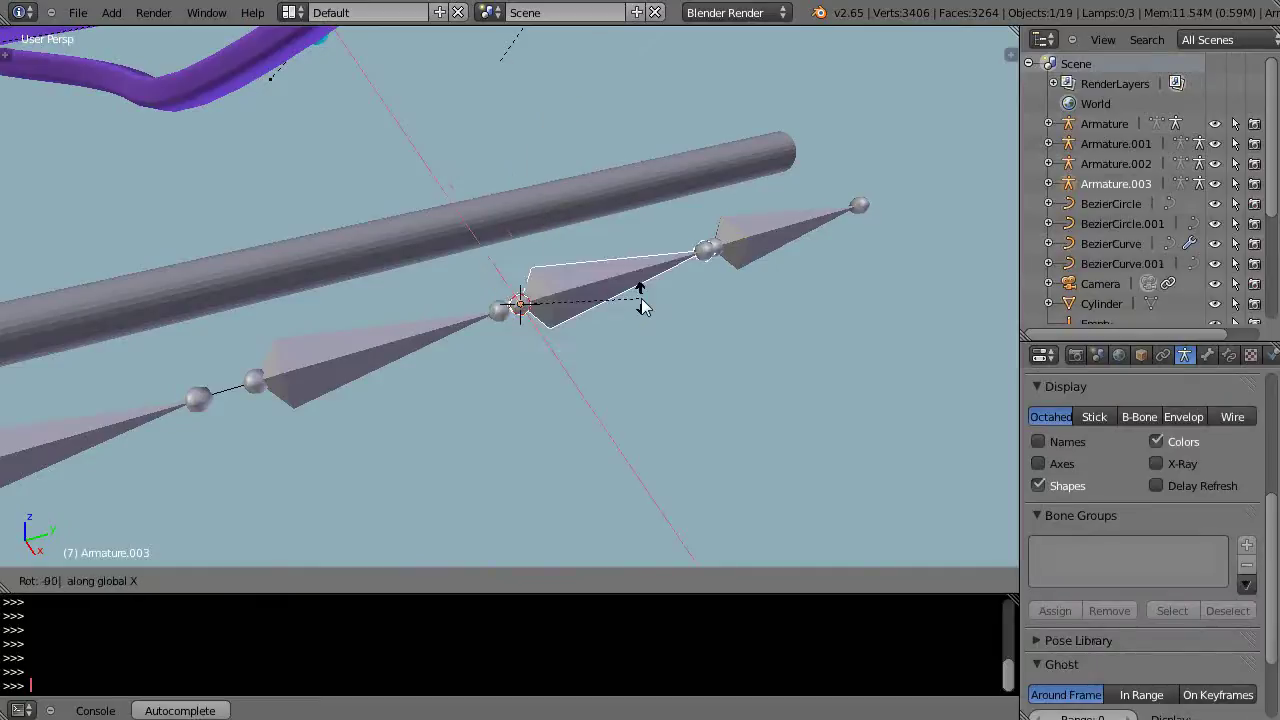
key(Return)
scroll(641, 298, down, 4)
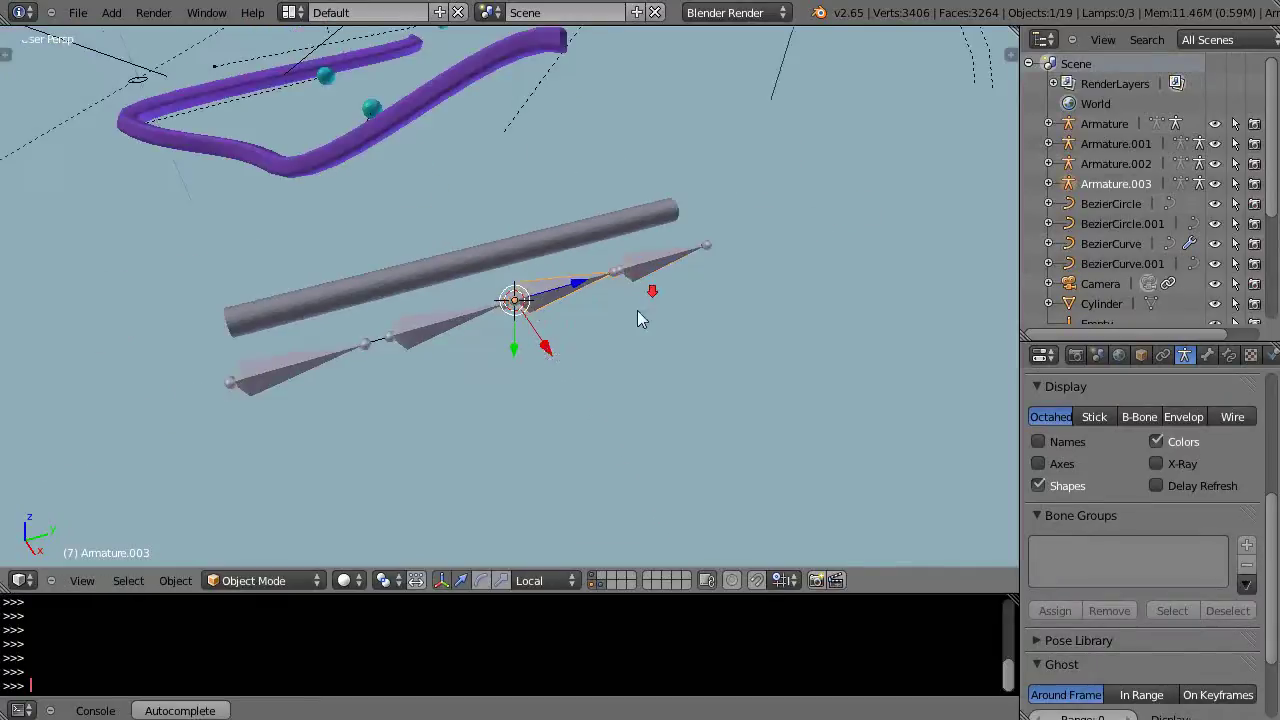
middle_drag(547, 348, 667, 383)
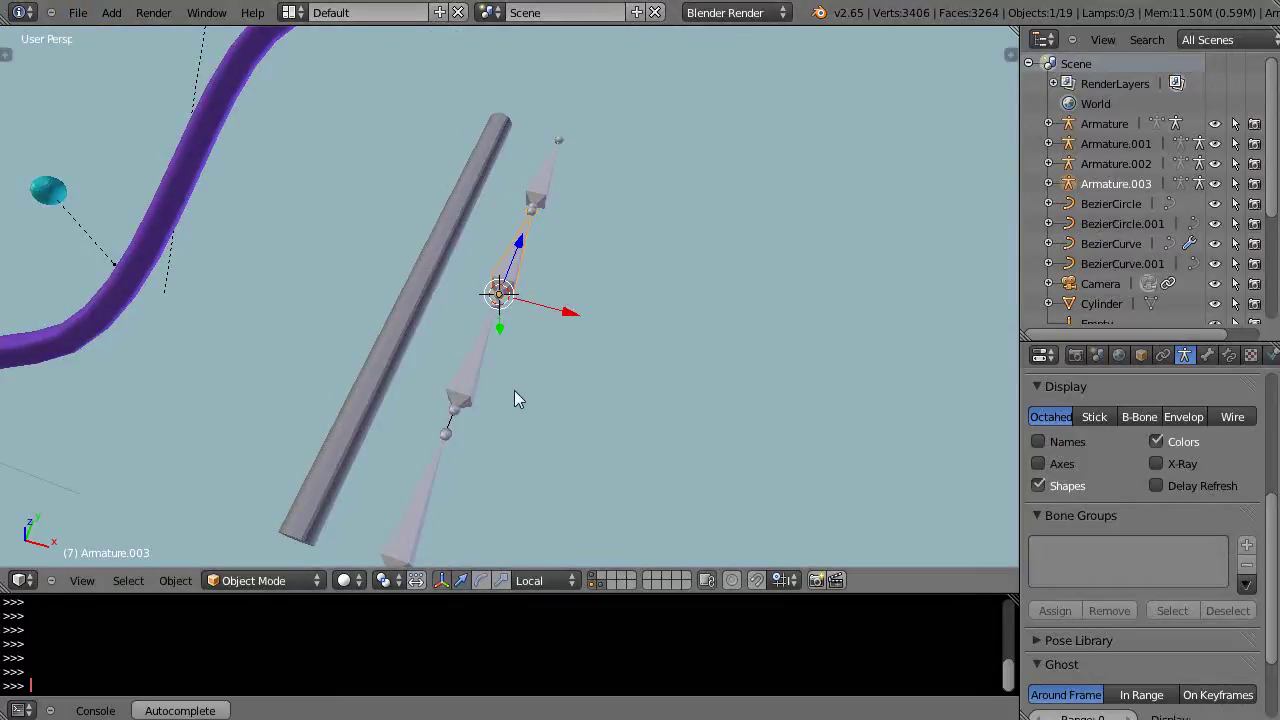
middle_drag(515, 392, 127, 437)
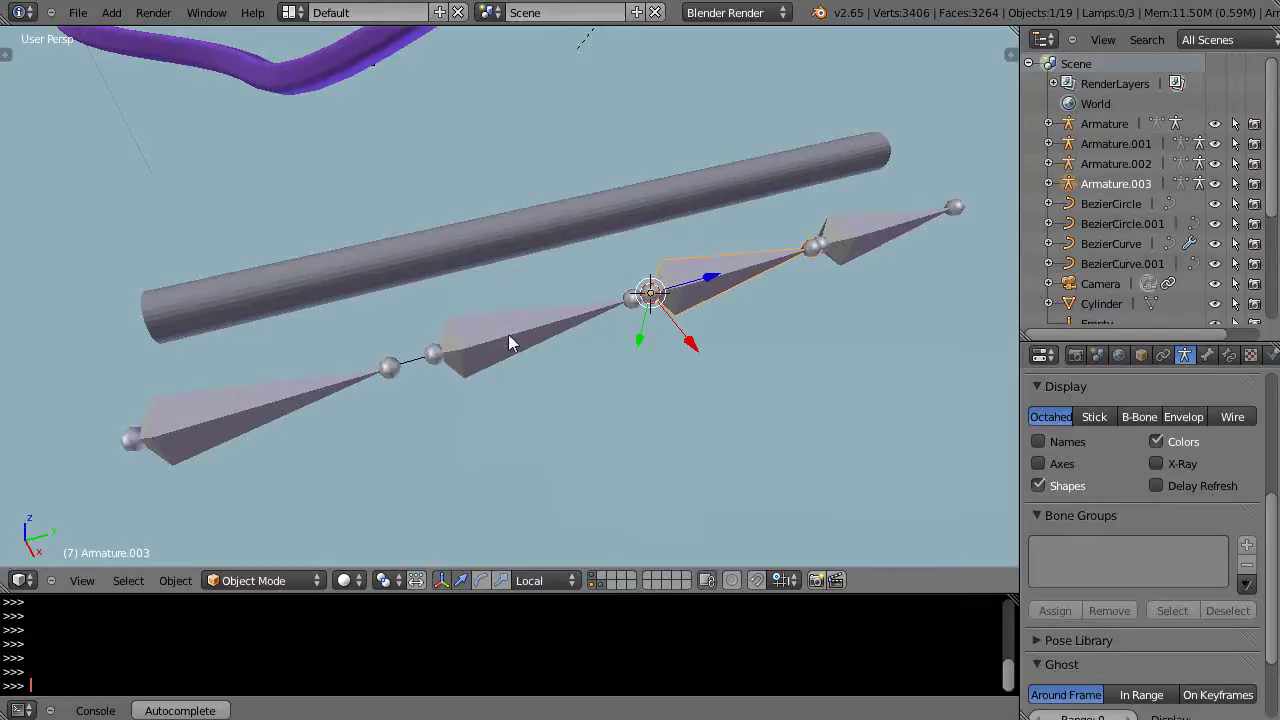
scroll(492, 358, down, 4)
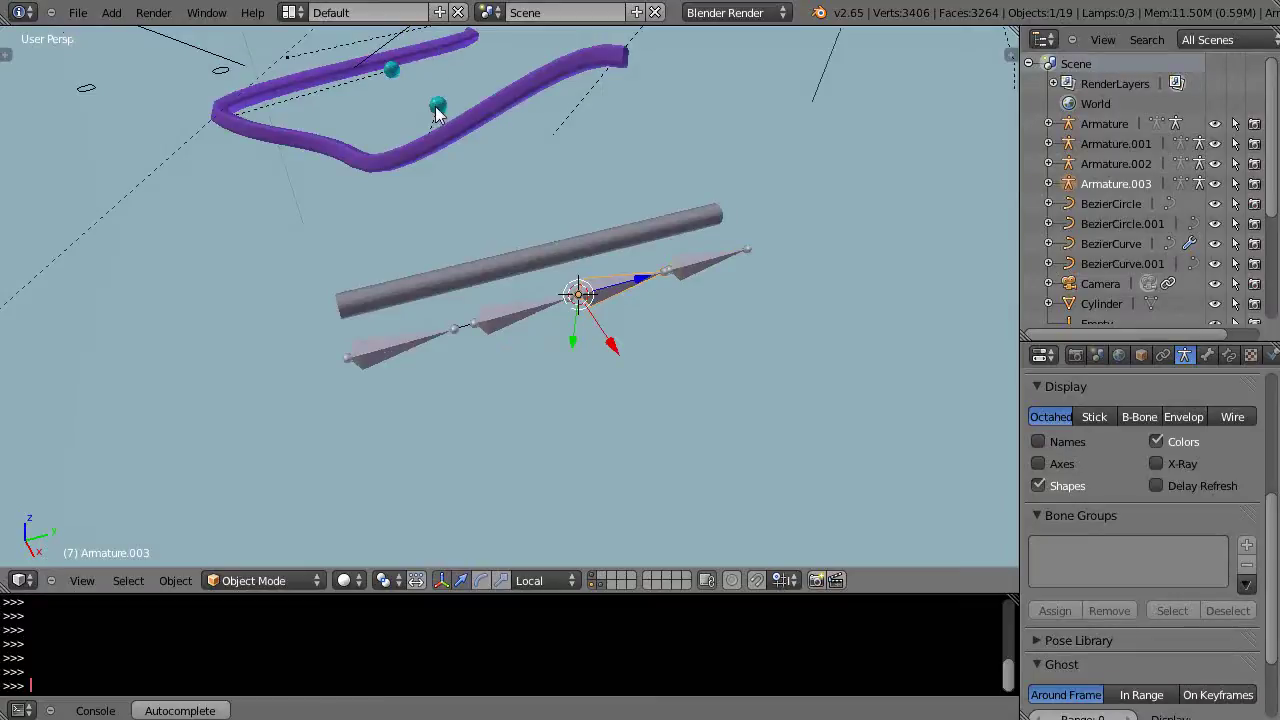
scroll(523, 320, up, 4)
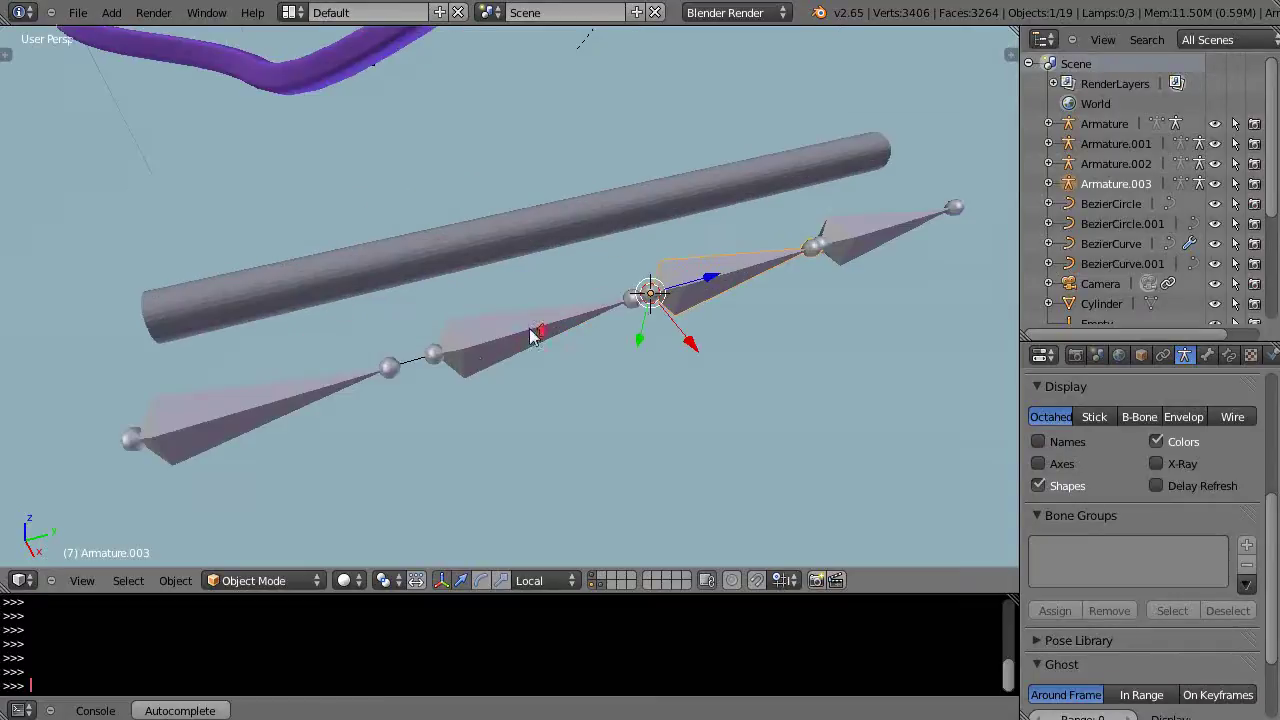